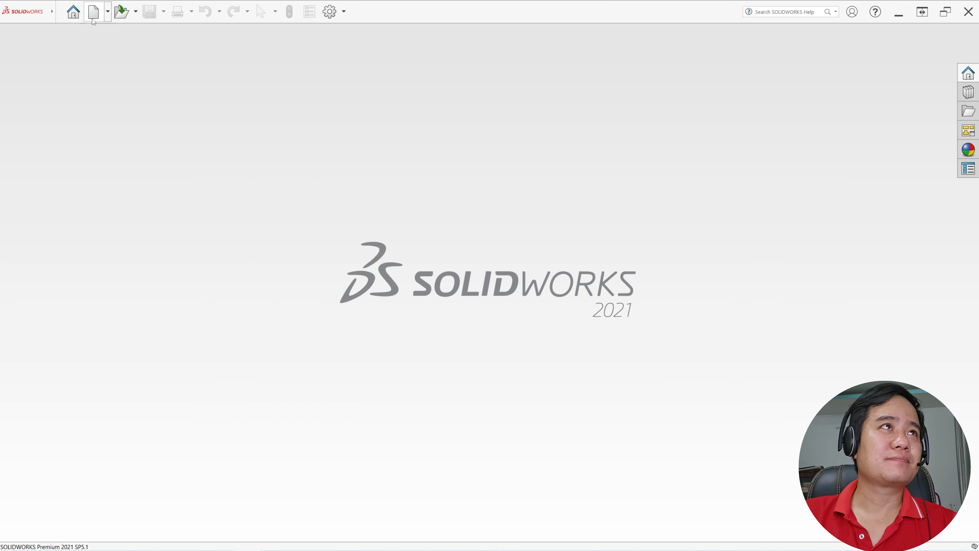
# Create a new part and start a sketch on the Front Plane.
pyautogui.click(93, 11)
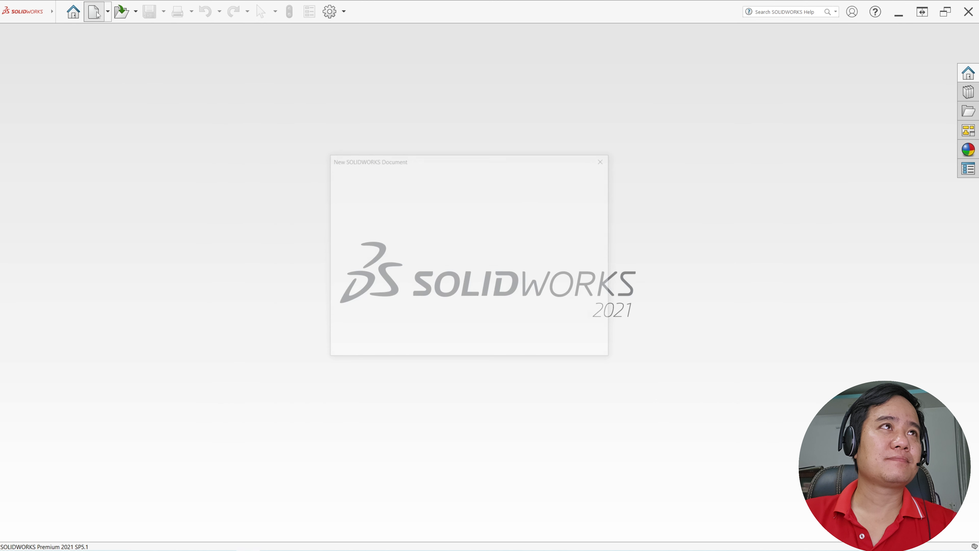
pyautogui.click(502, 342)
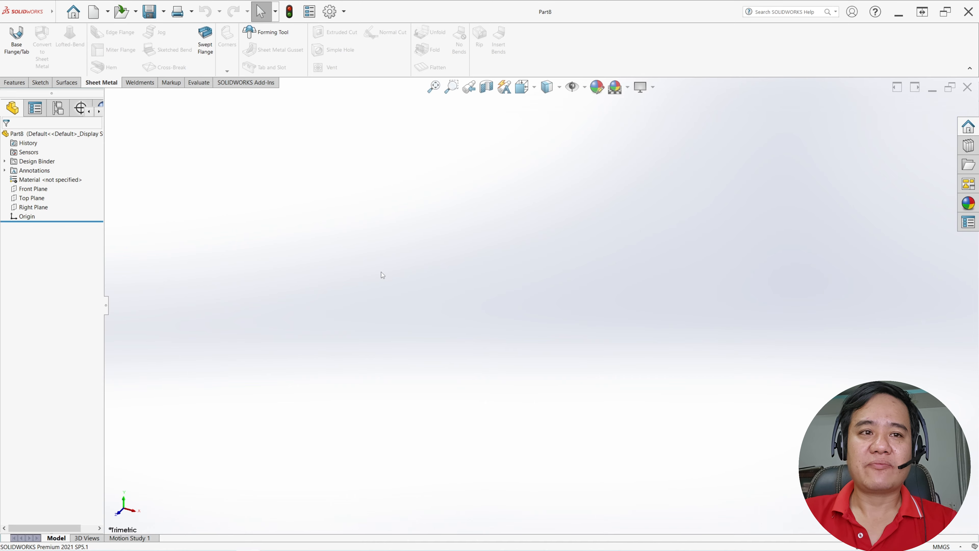
pyautogui.click(38, 190)
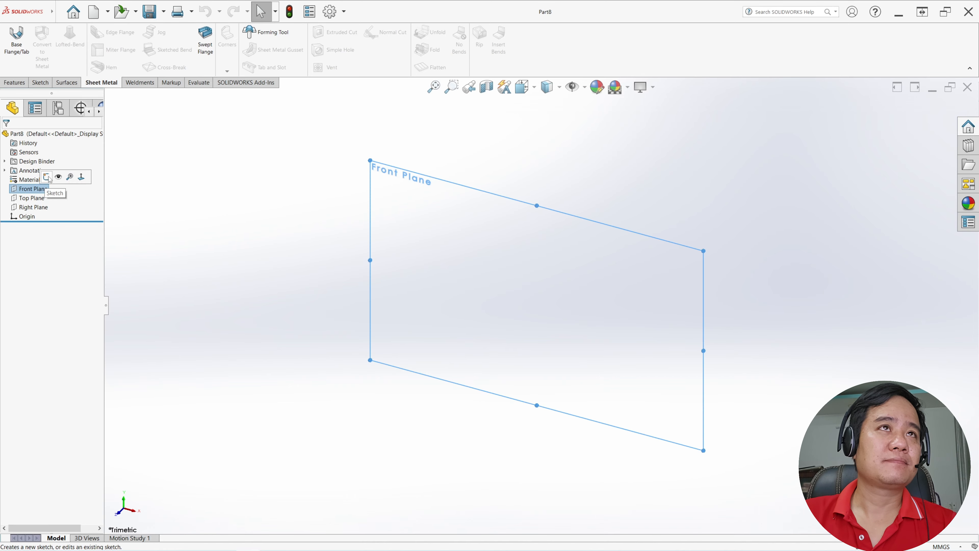
pyautogui.click(47, 178)
# Sketch a horizontal midpoint line centred on the origin and a slanted line about 69 mm long rising outward from its left end.
pyautogui.click(72, 33)
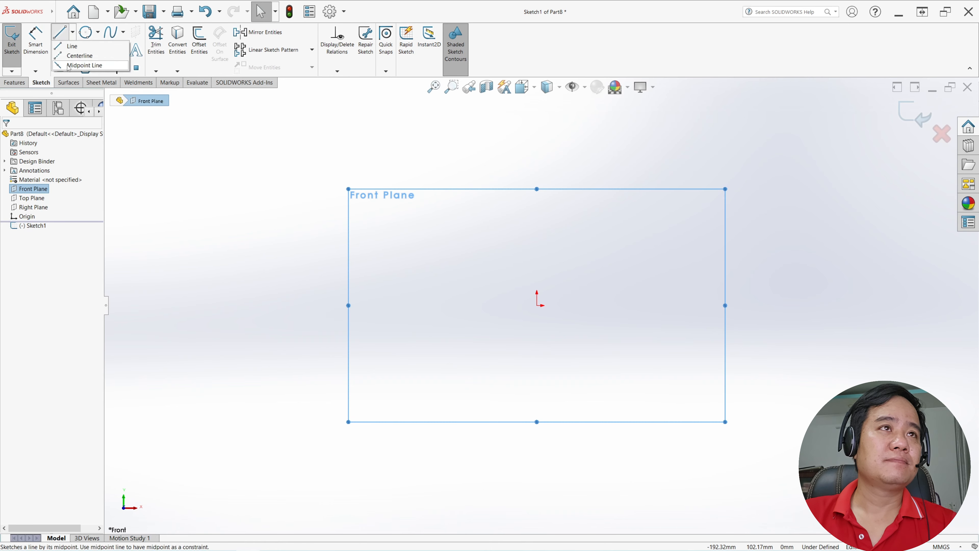
pyautogui.click(83, 66)
pyautogui.click(537, 305)
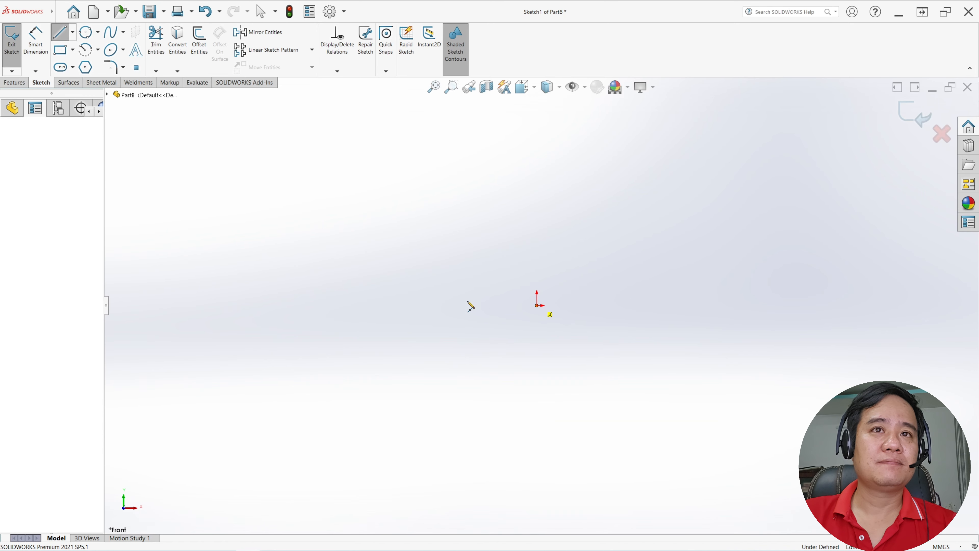
pyautogui.click(383, 305)
pyautogui.click(294, 189)
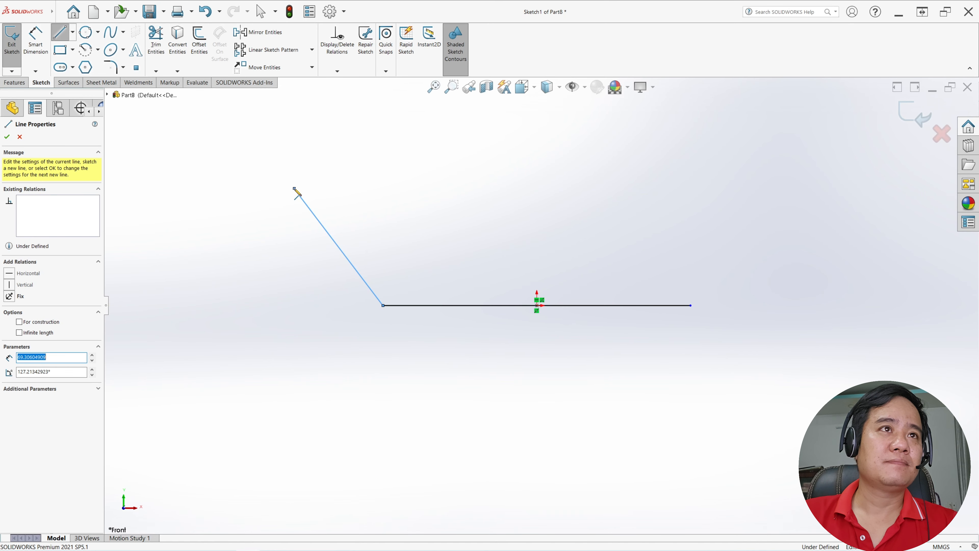
pyautogui.press('Escape')
# Sketch a slanted line rising outward from the right end of the horizontal base line.
pyautogui.click(61, 33)
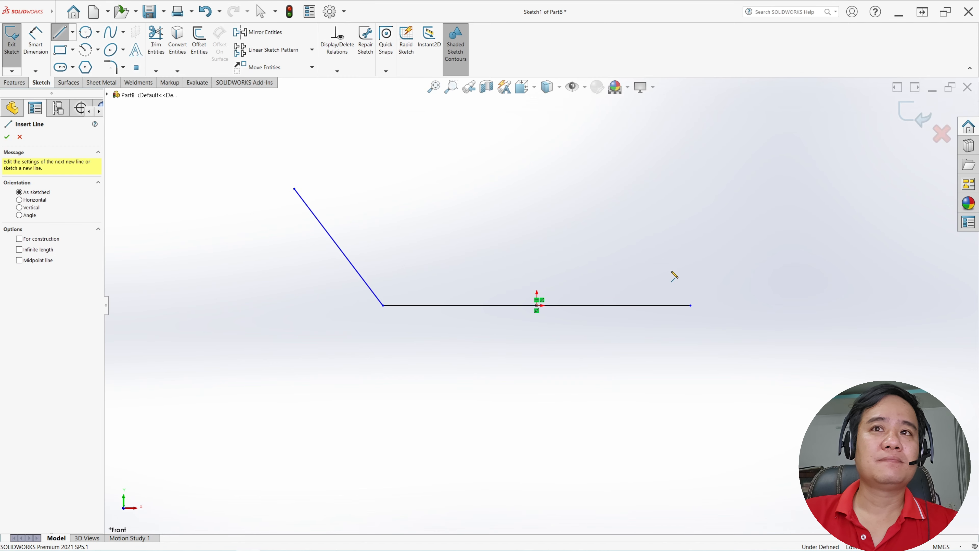
pyautogui.click(691, 305)
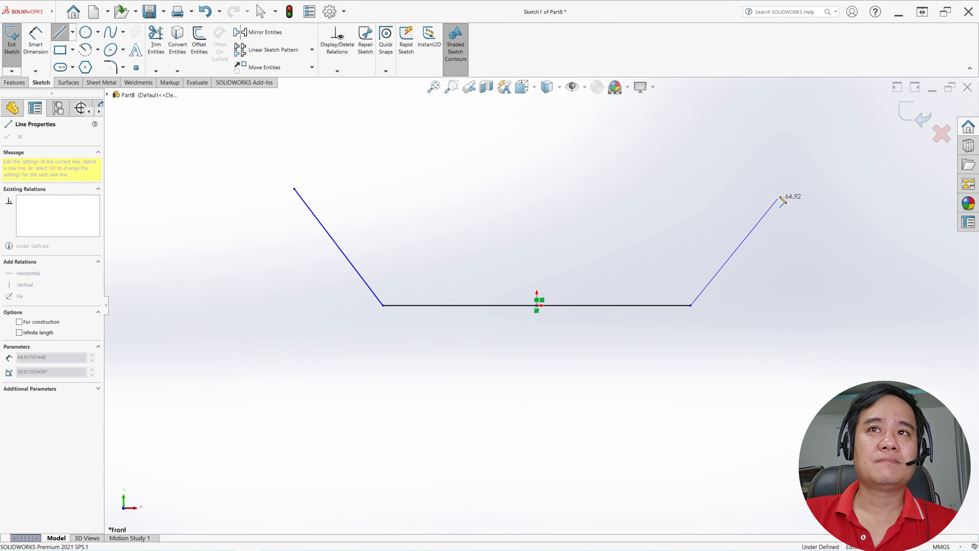
pyautogui.click(792, 183)
pyautogui.press('Escape')
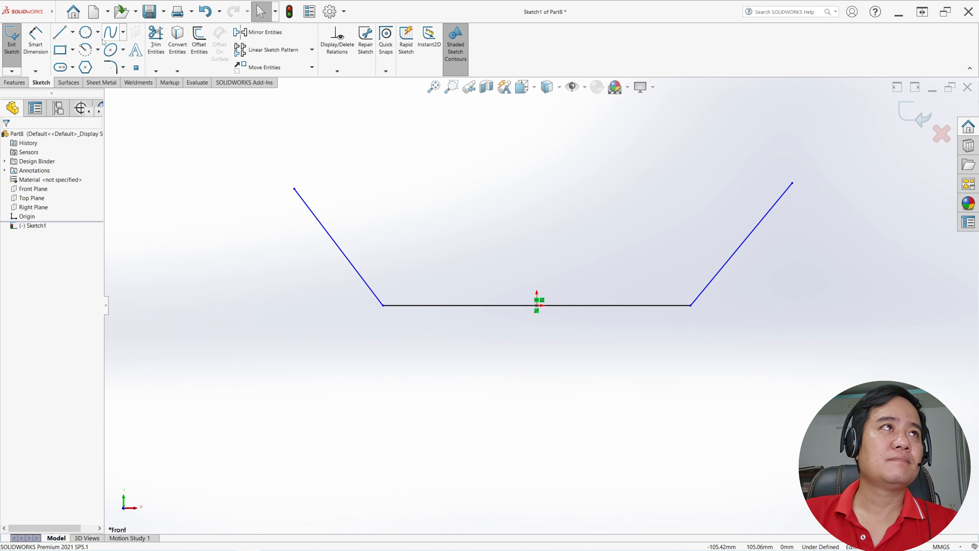
# Dimension the left slanted line's length to 200 mm.
pyautogui.click(36, 39)
pyautogui.click(348, 265)
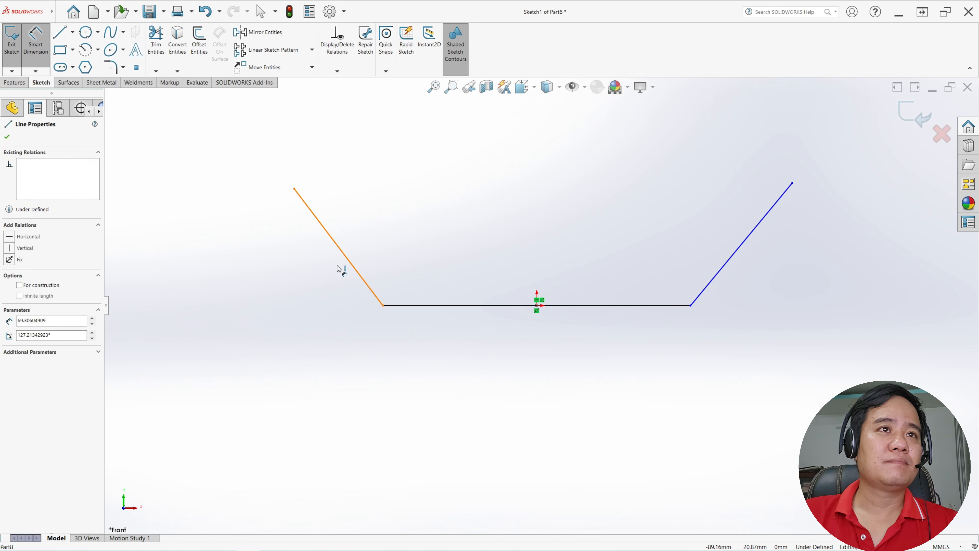
pyautogui.click(312, 273)
pyautogui.write('200')
pyautogui.press('Return')
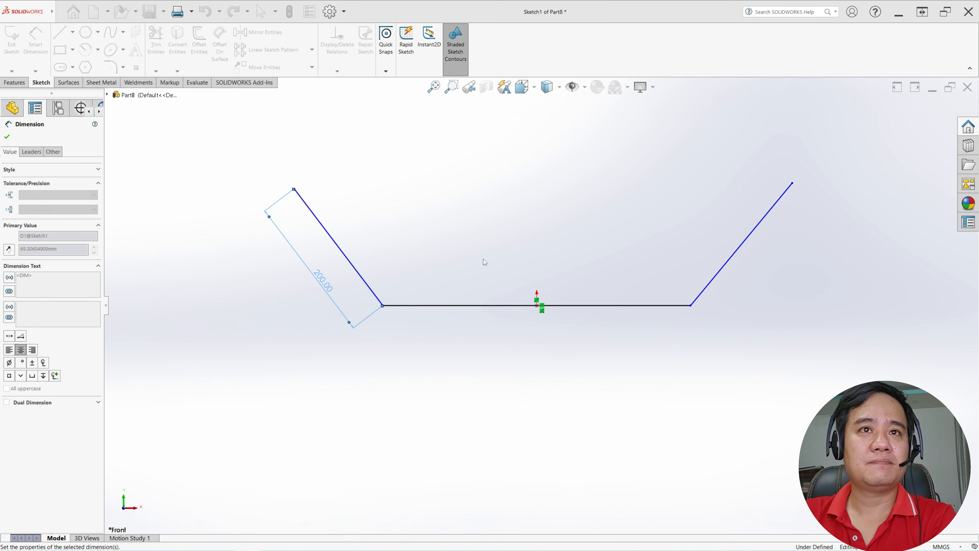
# Dimension the horizontal base line and the right slanted line to 200 mm each.
pyautogui.click(498, 305)
pyautogui.click(505, 334)
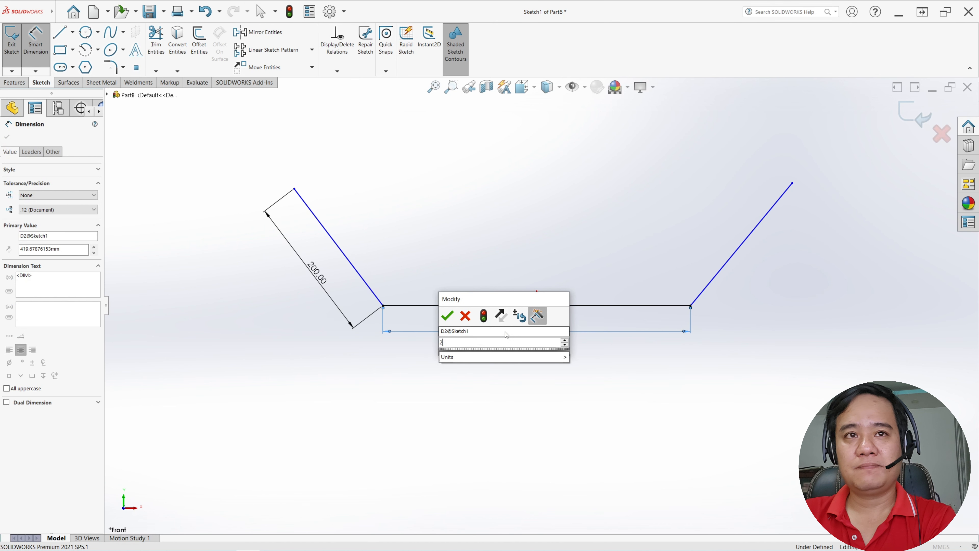
pyautogui.write('200')
pyautogui.press('Return')
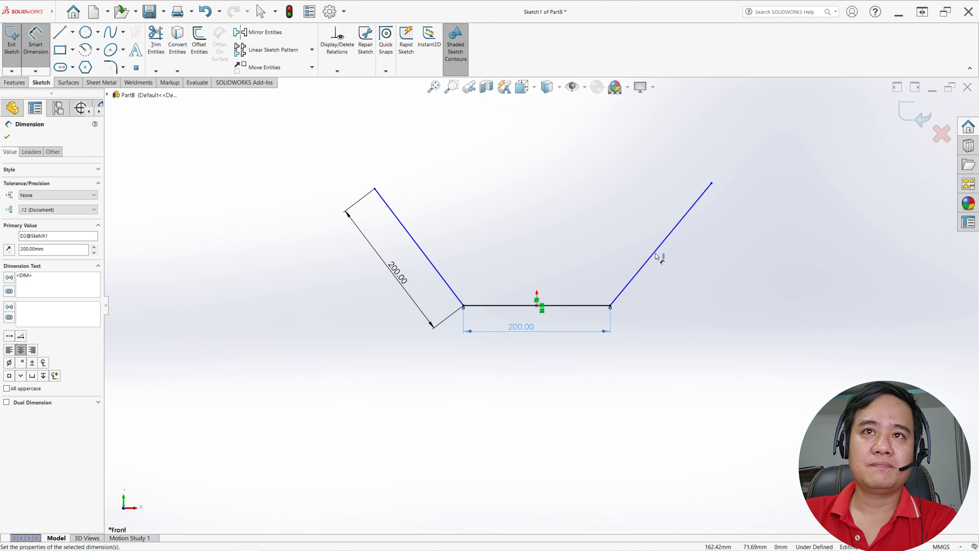
pyautogui.click(653, 256)
pyautogui.click(671, 276)
pyautogui.write('200')
pyautogui.press('Return')
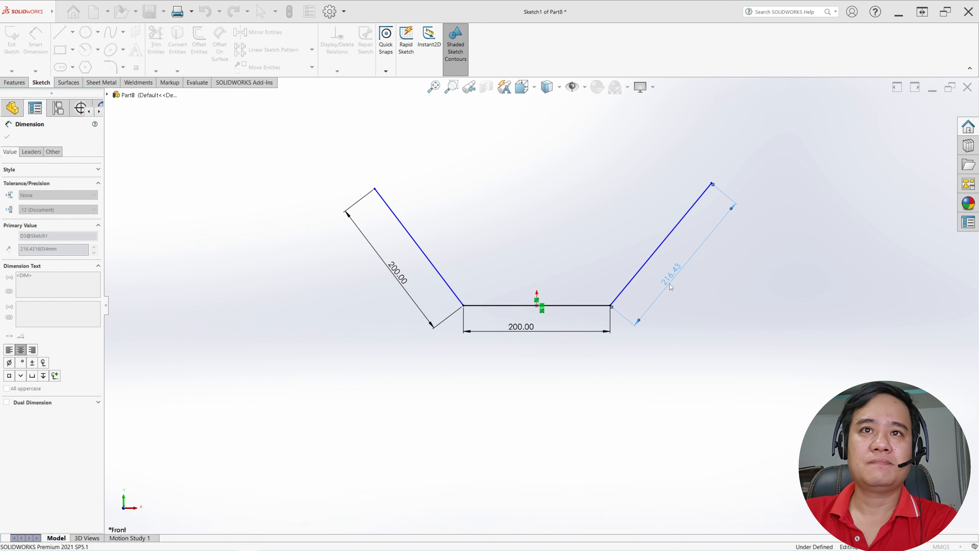
# Dimension the angle between the left slanted line and the base line to 120°.
pyautogui.click(444, 280)
pyautogui.click(485, 304)
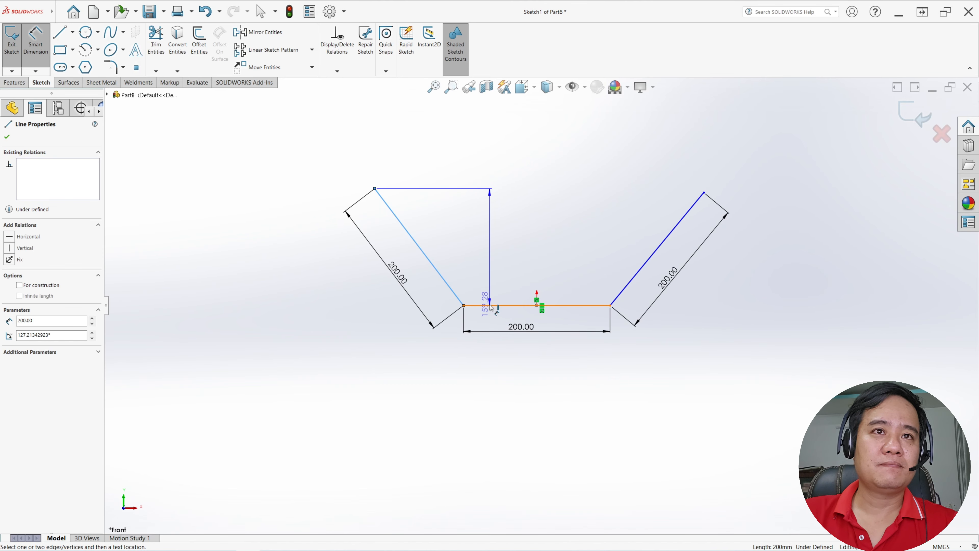
pyautogui.click(481, 284)
pyautogui.write('120')
pyautogui.press('Return')
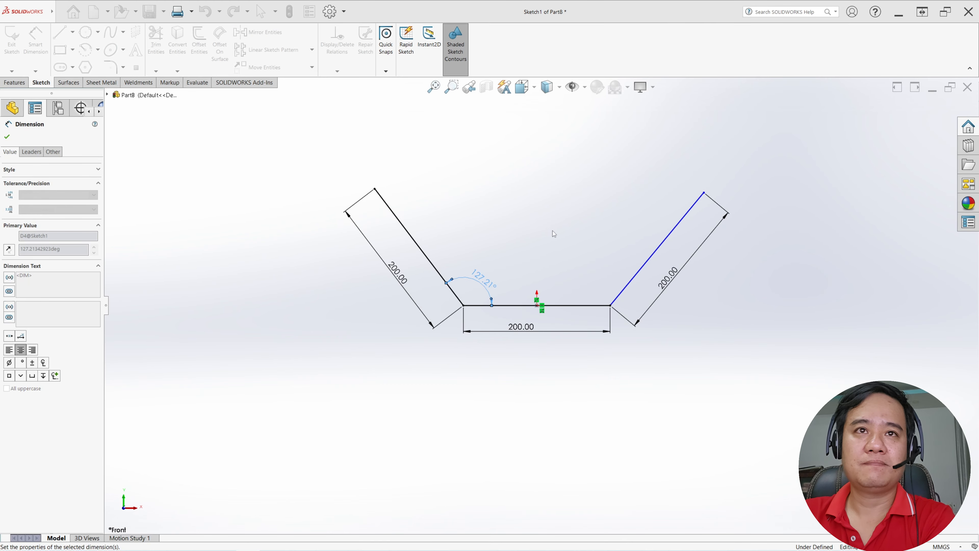
# Dimension the angle between the right slanted line and the base line to 120° and exit the sketch.
pyautogui.click(594, 306)
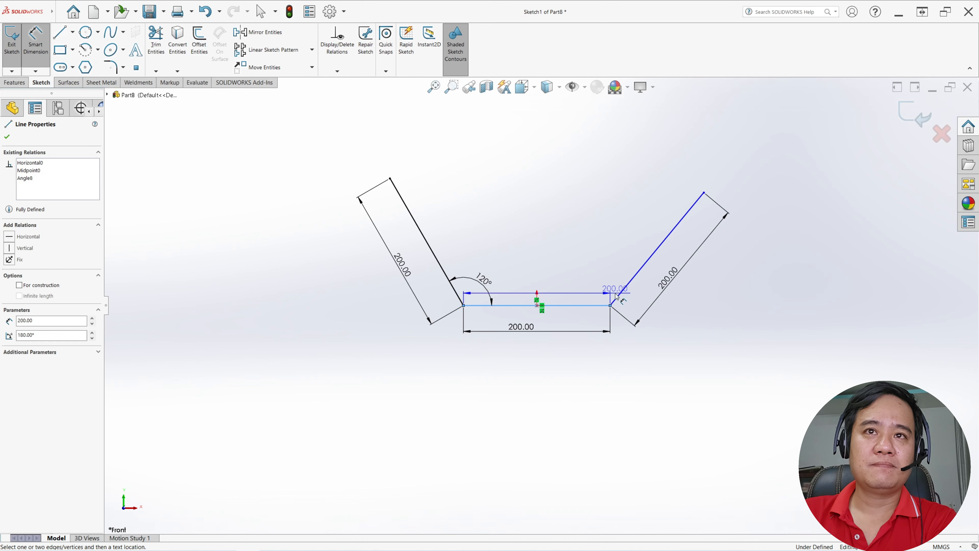
pyautogui.click(621, 290)
pyautogui.click(600, 288)
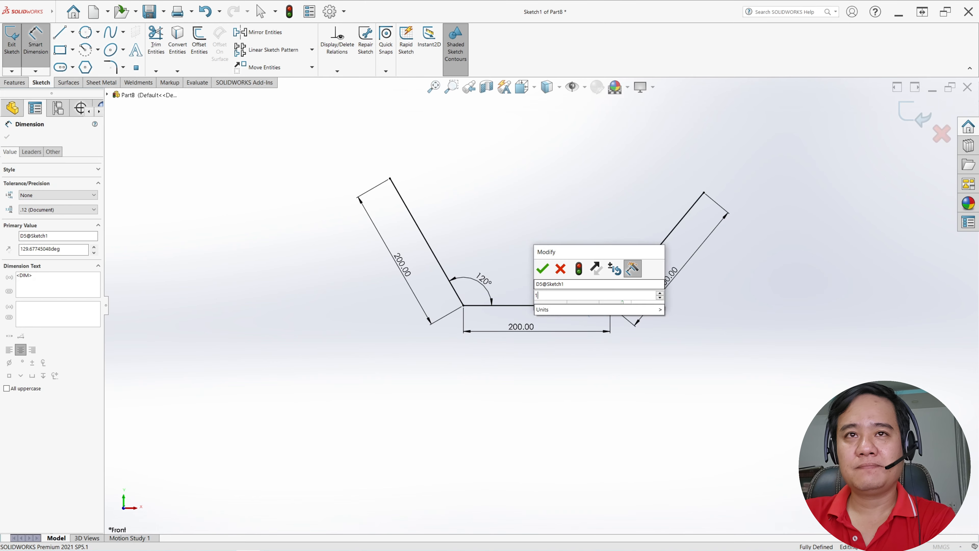
pyautogui.write('120')
pyautogui.press('Return')
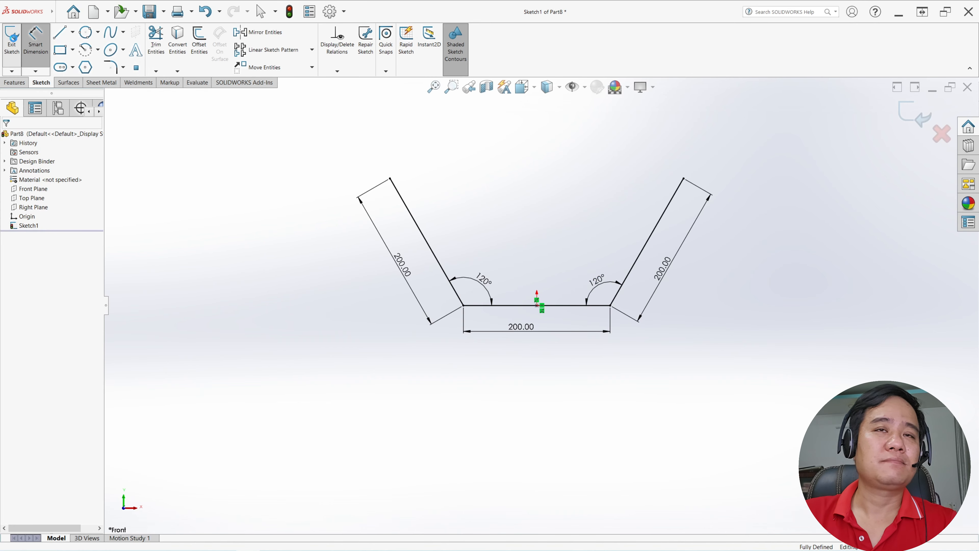
pyautogui.click(14, 40)
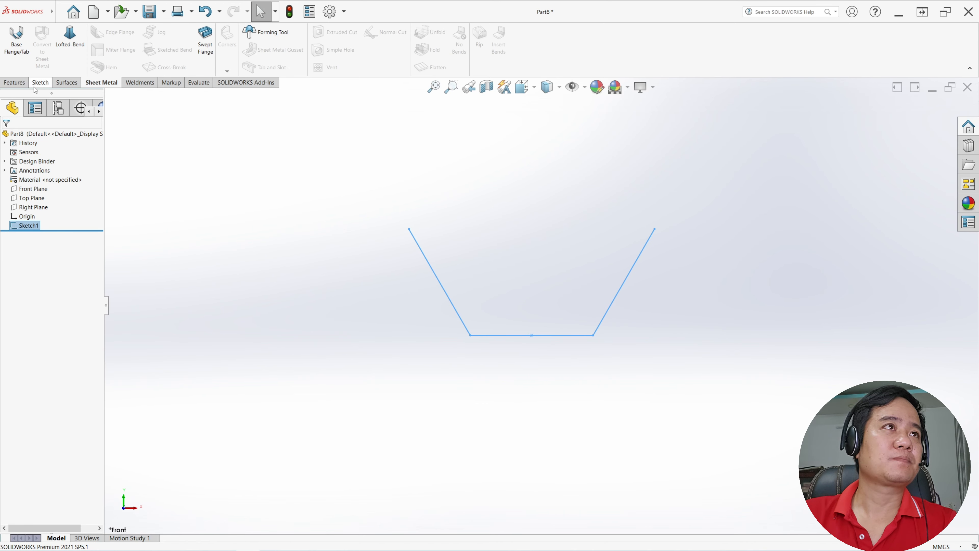
# Start a weldment Structural Member with the iso standard, c channel type and 100 x 10 size.
pyautogui.click(134, 84)
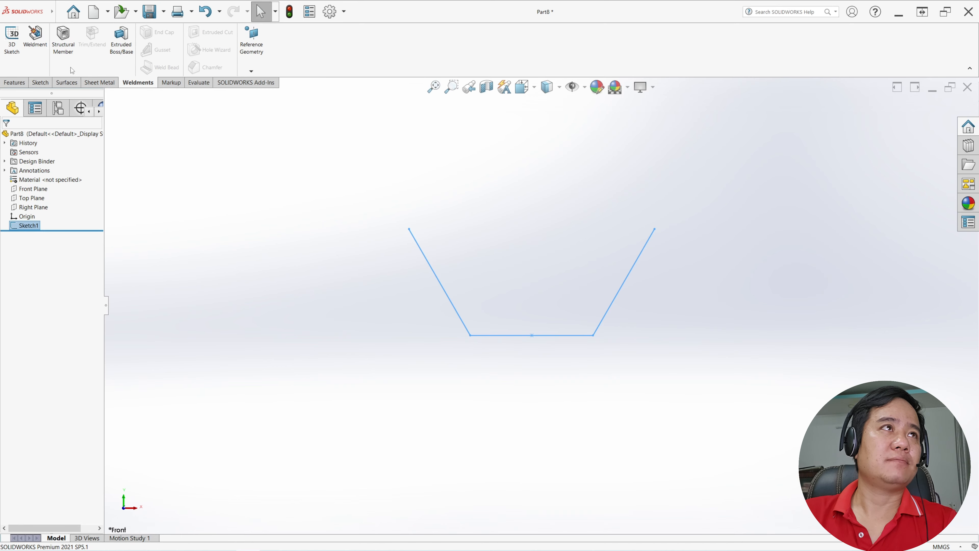
pyautogui.click(66, 47)
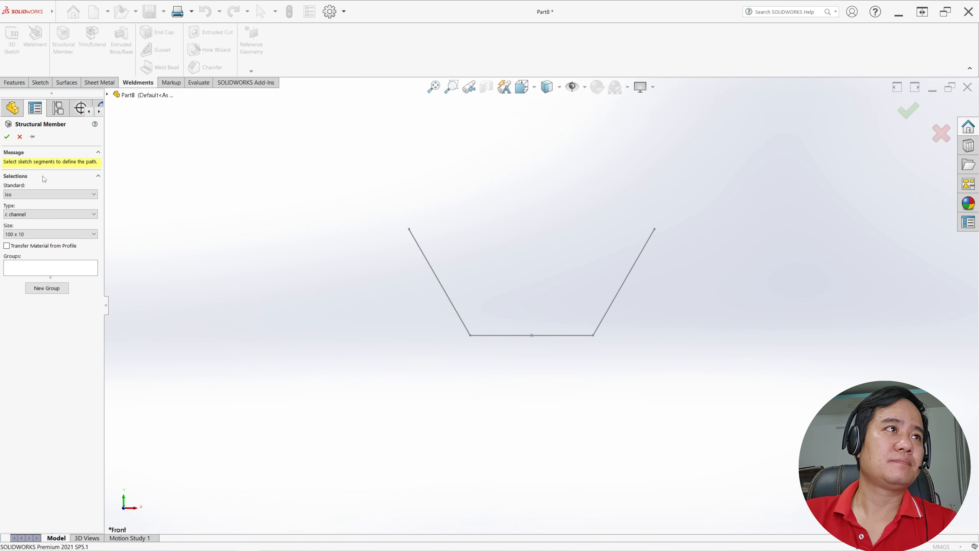
pyautogui.click(43, 194)
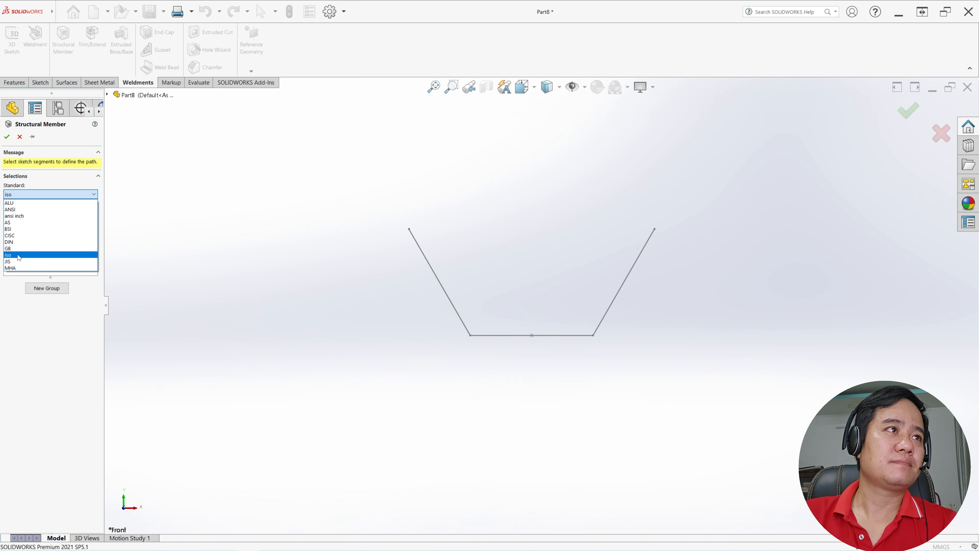
pyautogui.click(18, 255)
pyautogui.click(38, 213)
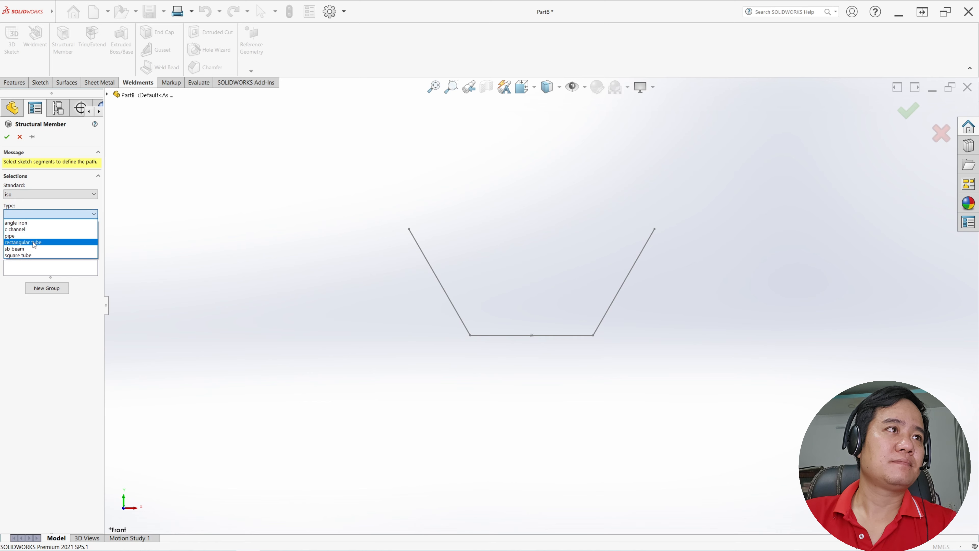
pyautogui.click(35, 229)
pyautogui.click(36, 233)
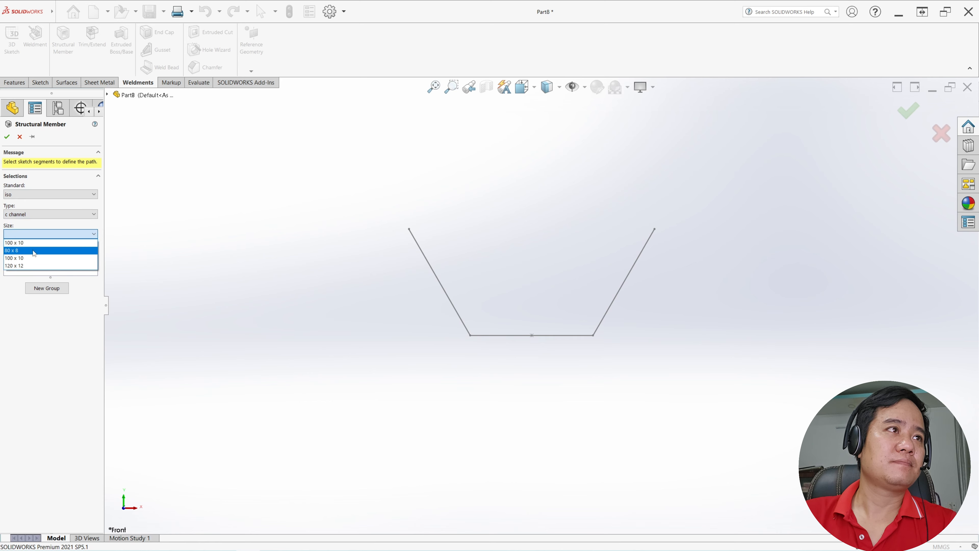
pyautogui.click(34, 258)
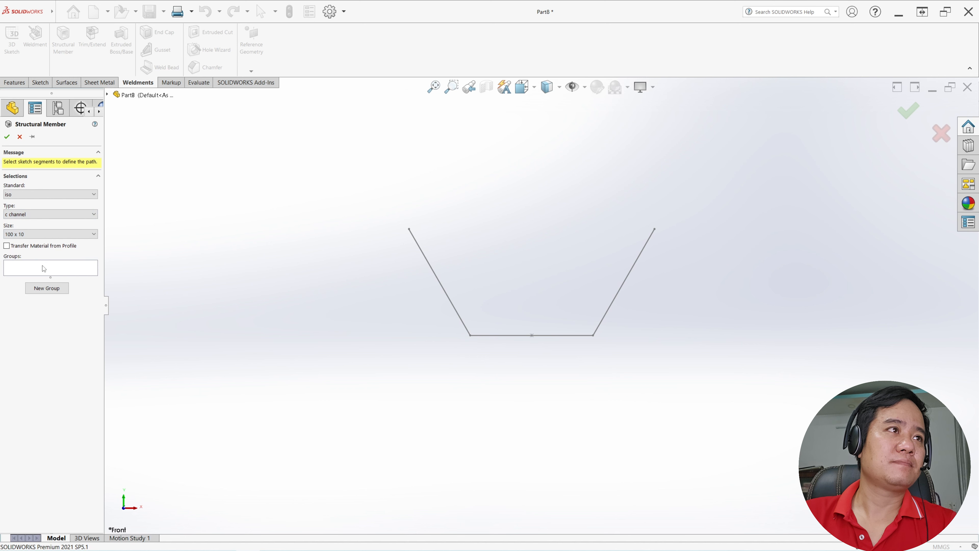
# Use the three sketch lines as the member's path and set a 0.5 mm gap between connected segments.
pyautogui.click(452, 302)
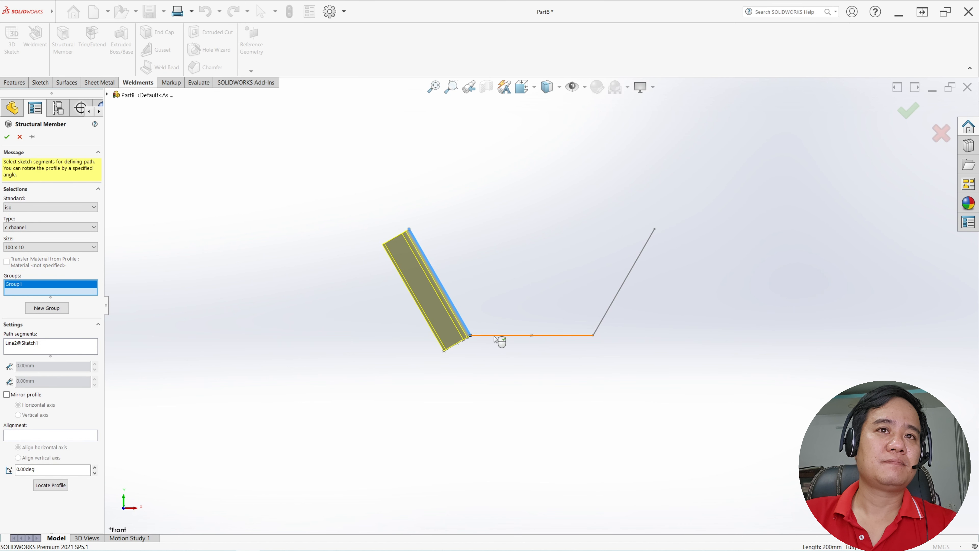
pyautogui.click(538, 336)
pyautogui.click(605, 323)
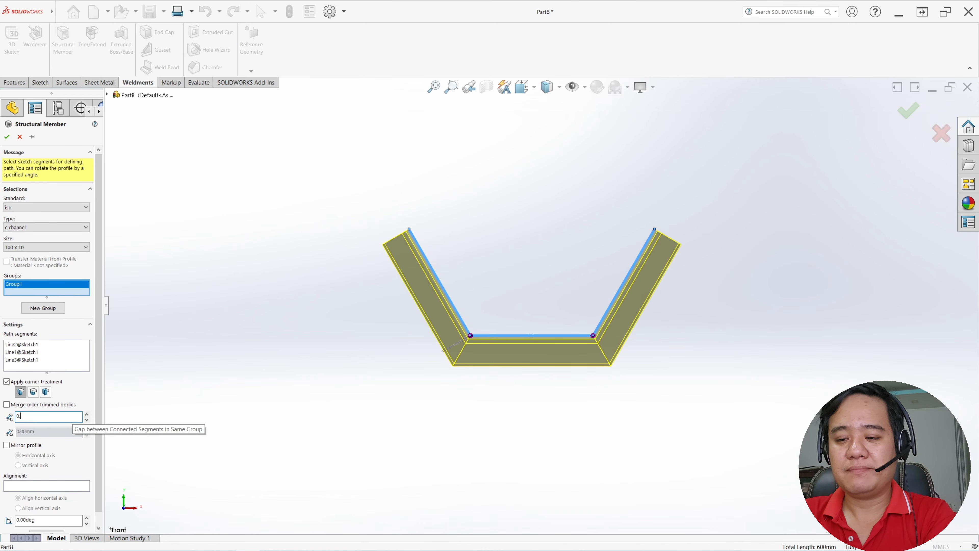
pyautogui.click(149, 396)
pyautogui.moveTo(100, 413); pyautogui.dragTo(105, 429)
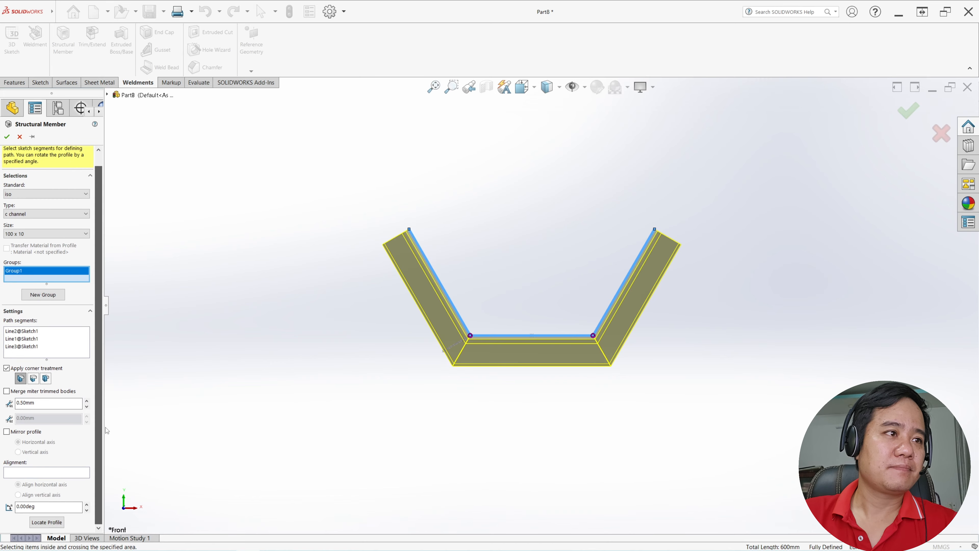
# Set the channel profile's rotation angle to 180 degrees.
pyautogui.moveTo(276, 357); pyautogui.dragTo(323, 412, button='middle')
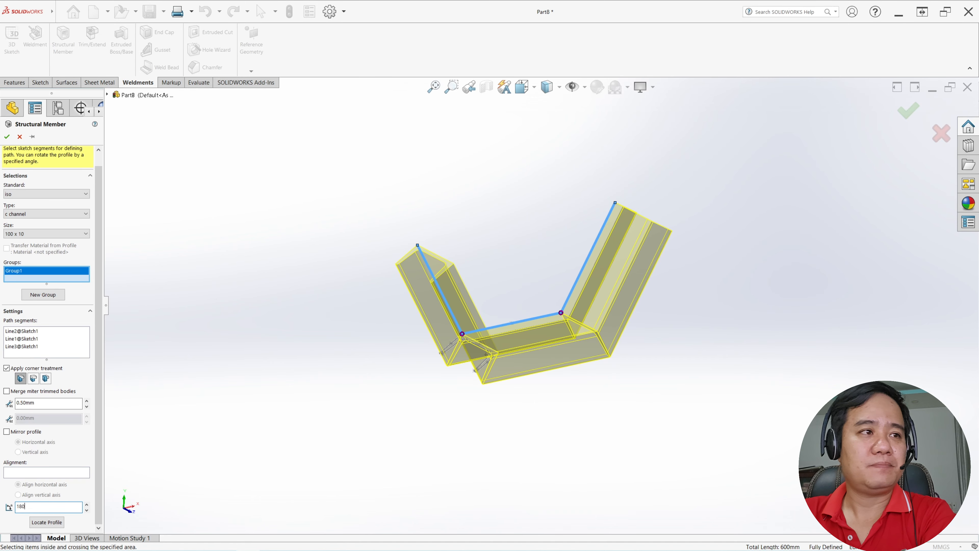
pyautogui.write('180')
pyautogui.press('Return')
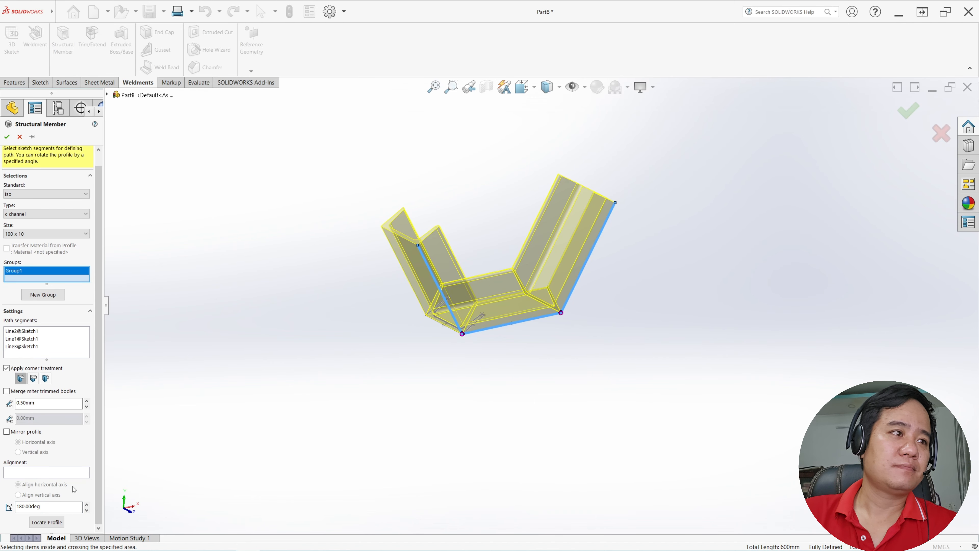
# Relocate the channel profile to its opposite outer web corner, complete the structural member and expand the finished feature.
pyautogui.click(53, 522)
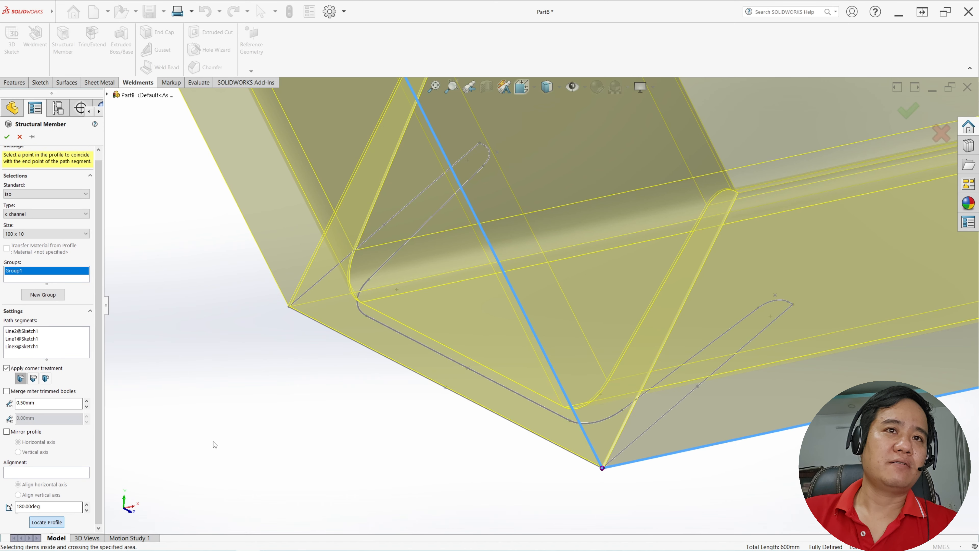
pyautogui.click(289, 307)
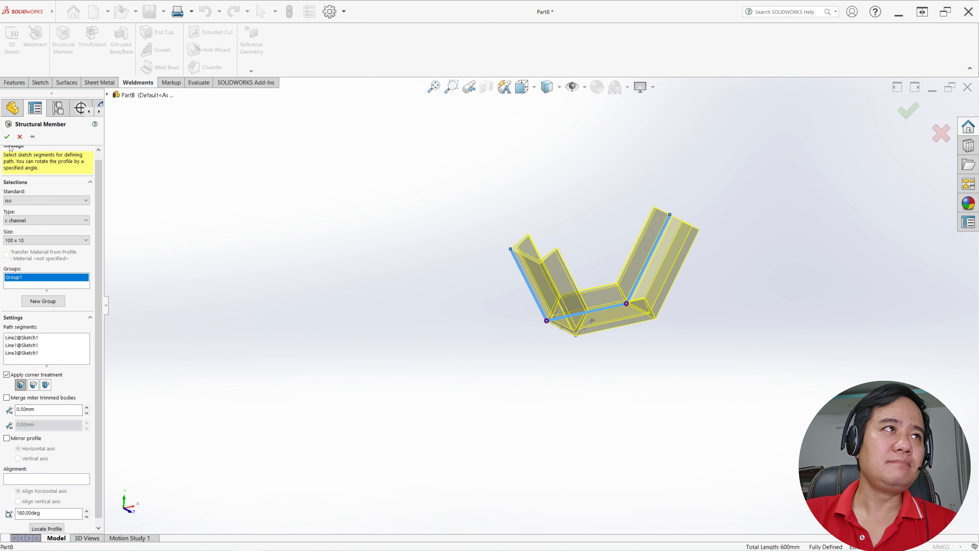
pyautogui.click(7, 137)
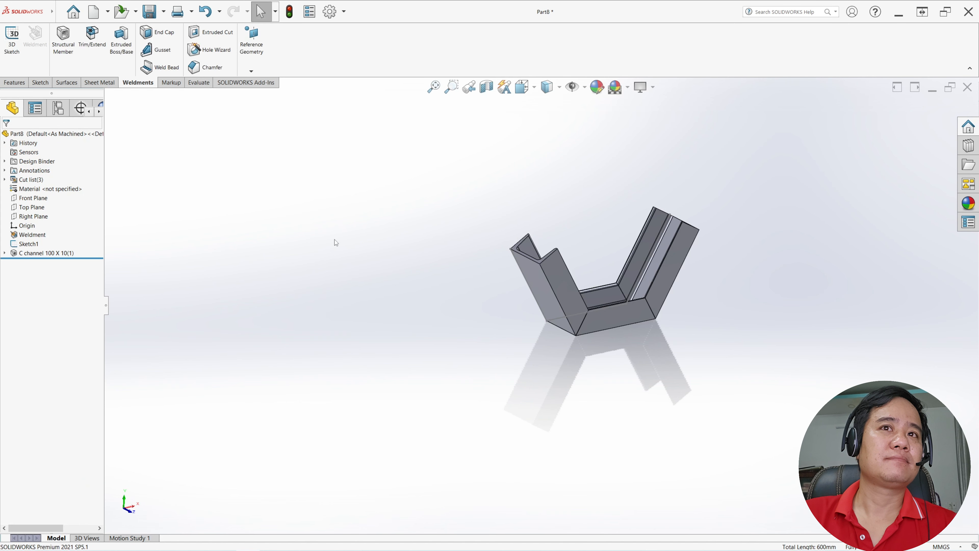
pyautogui.click(5, 253)
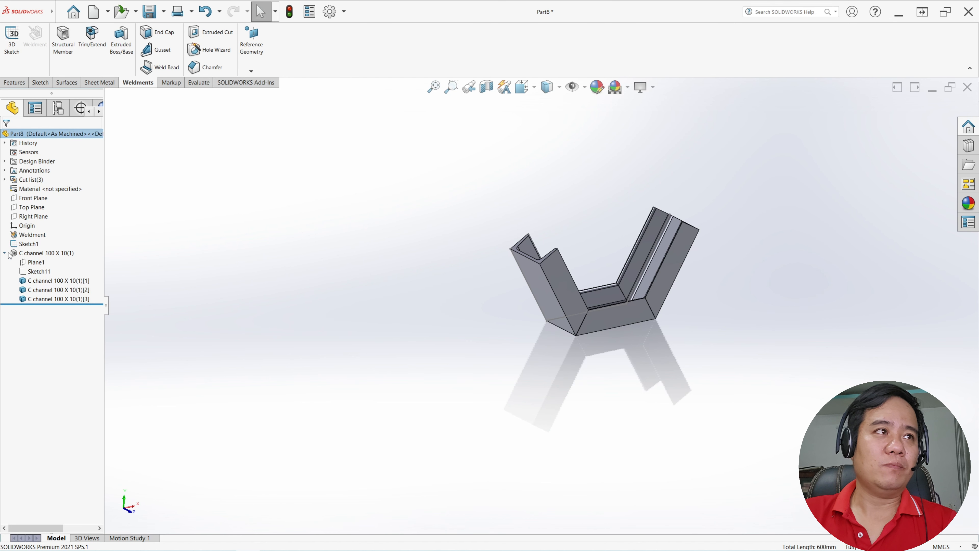
# Edit the C channel's profile sketch and delete the inner fillet-centre height, flange depth and 6° flange slope dimensions.
pyautogui.click(47, 273)
pyautogui.click(55, 252)
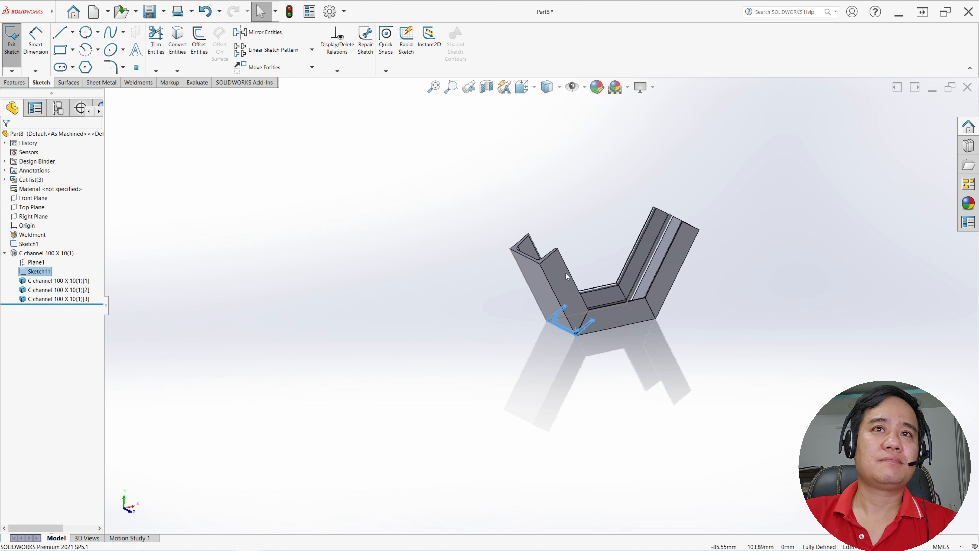
pyautogui.scroll(-5, 647, 266)
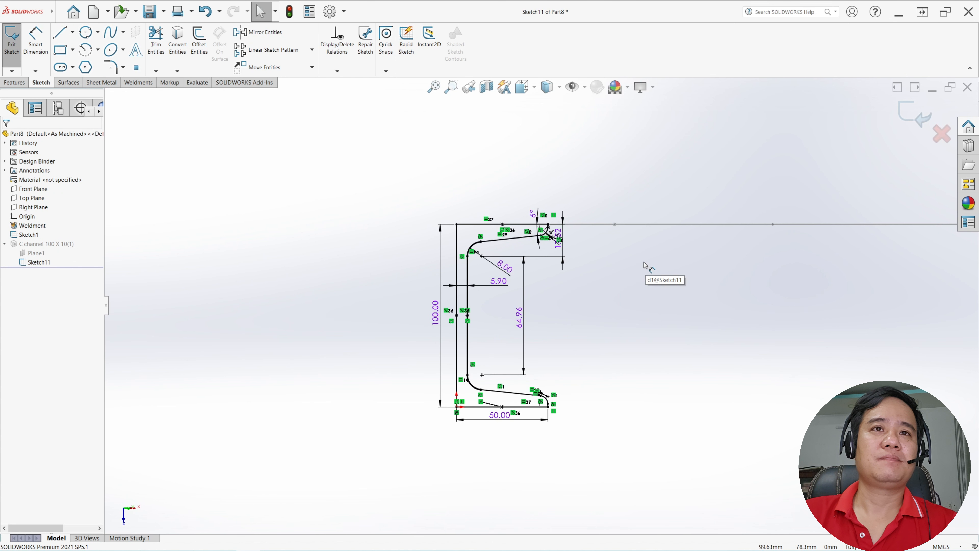
pyautogui.click(514, 377)
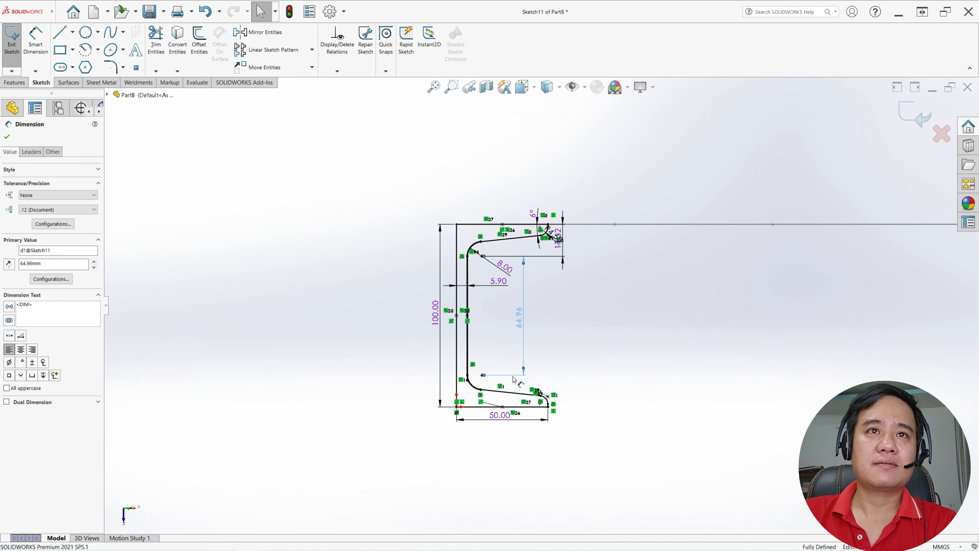
pyautogui.press('Delete')
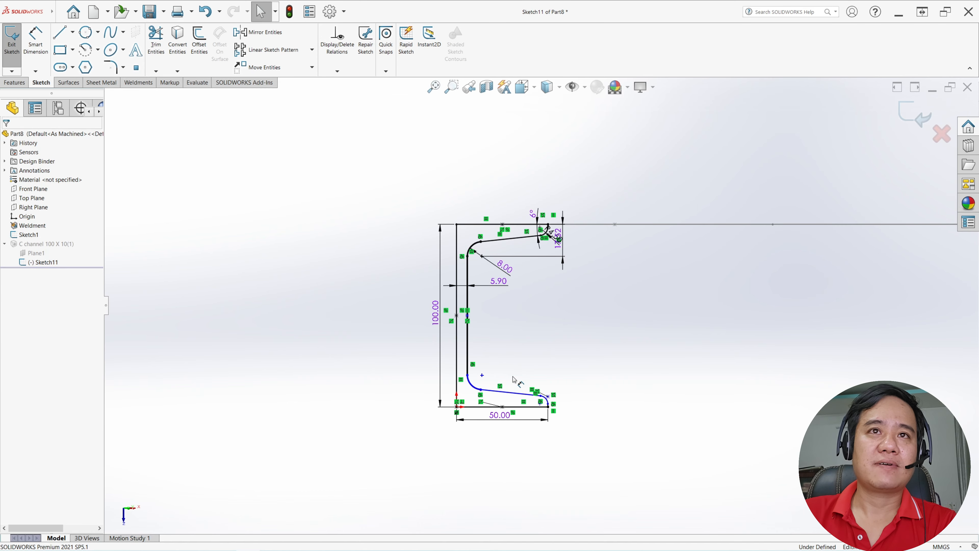
pyautogui.click(548, 257)
pyautogui.press('Delete')
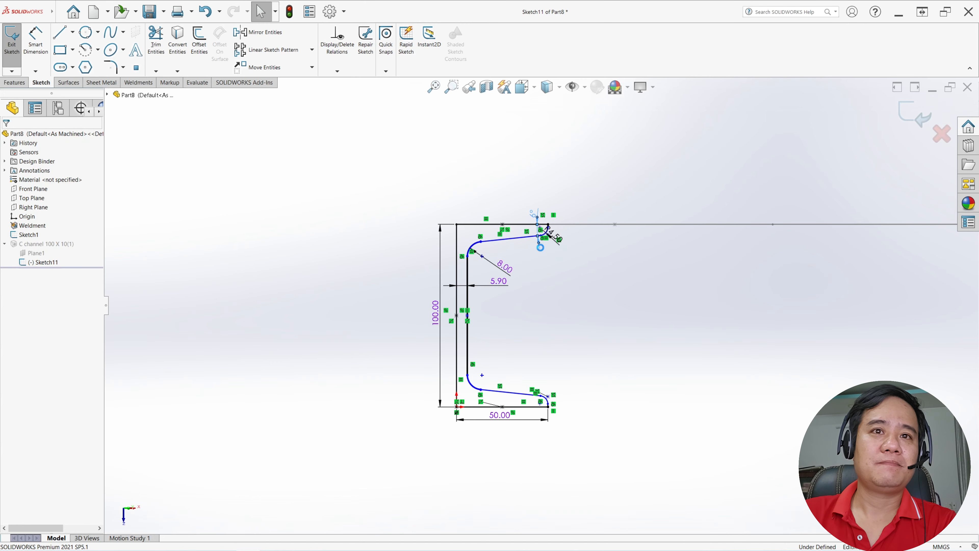
# Make the lower flange's sloped inner line parallel to its outer horizontal edge.
pyautogui.click(506, 393)
pyautogui.keyDown('ctrl'); pyautogui.click(474, 406); pyautogui.keyUp('ctrl')
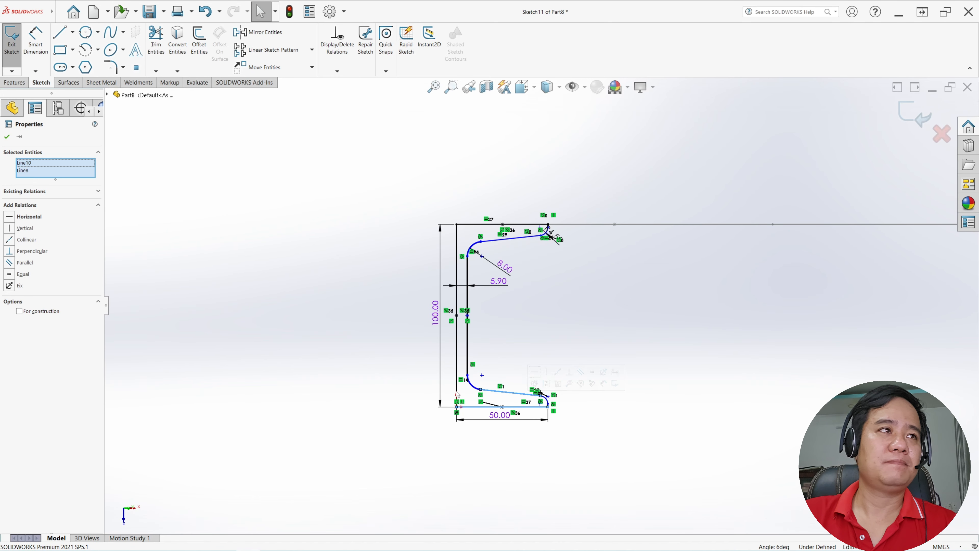
pyautogui.click(9, 263)
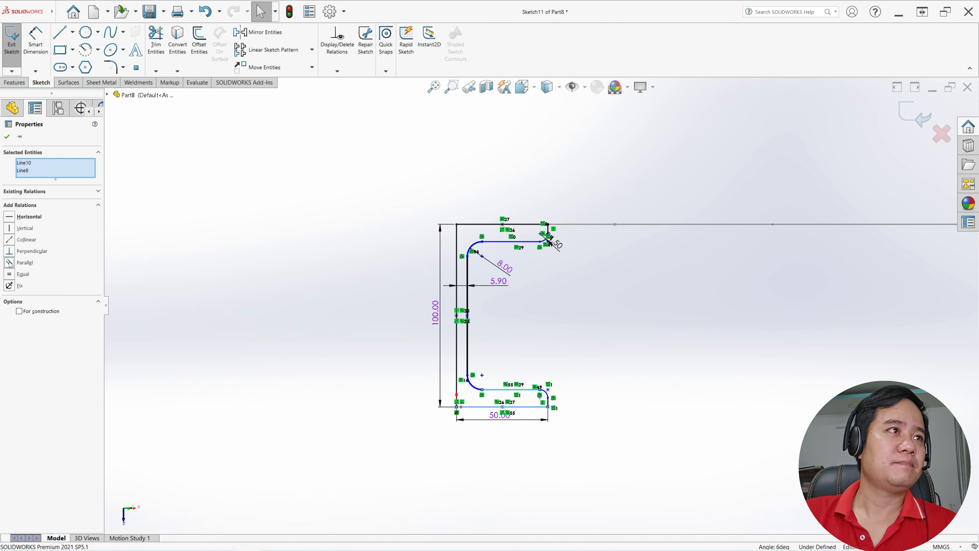
pyautogui.click(630, 310)
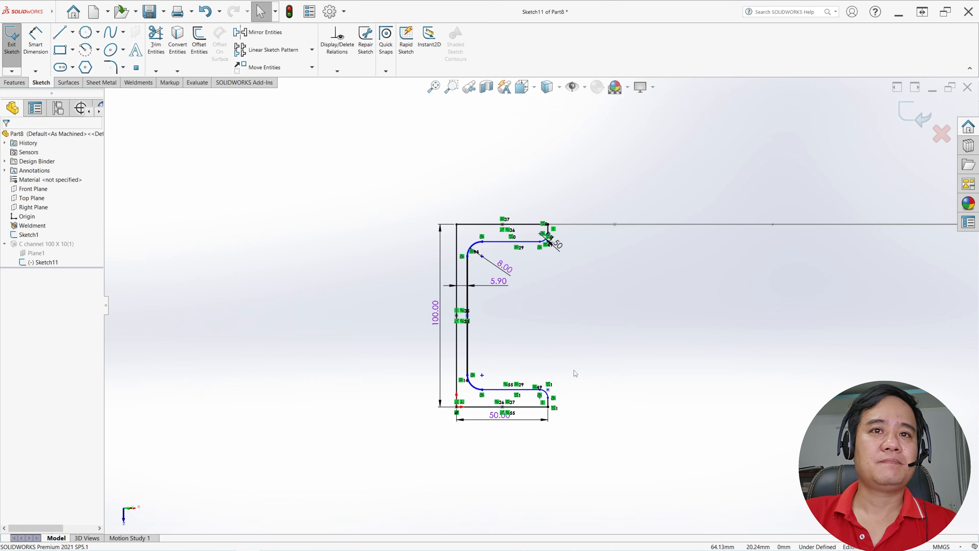
# Add an Equal relation between the short vertical tip lines of the upper and lower flanges.
pyautogui.click(550, 395)
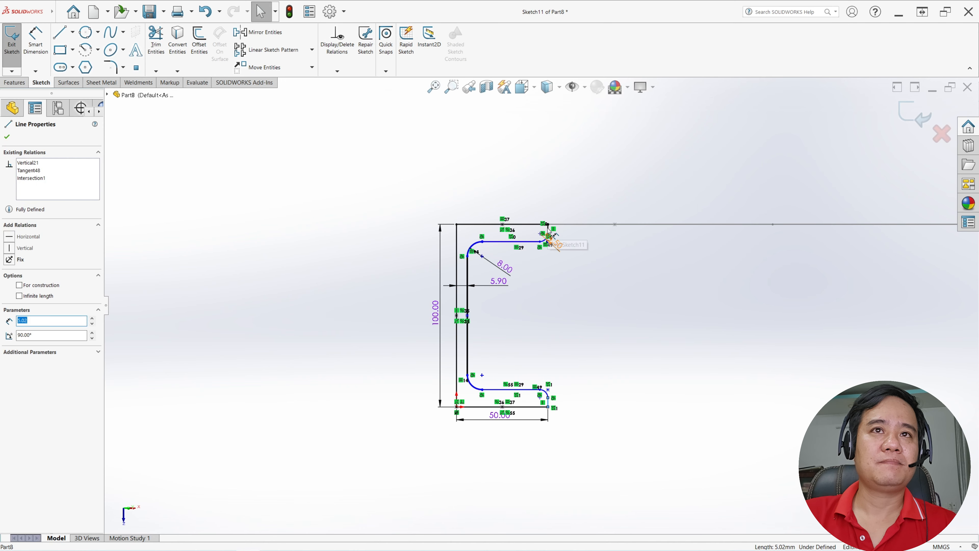
pyautogui.scroll(-2, 553, 233)
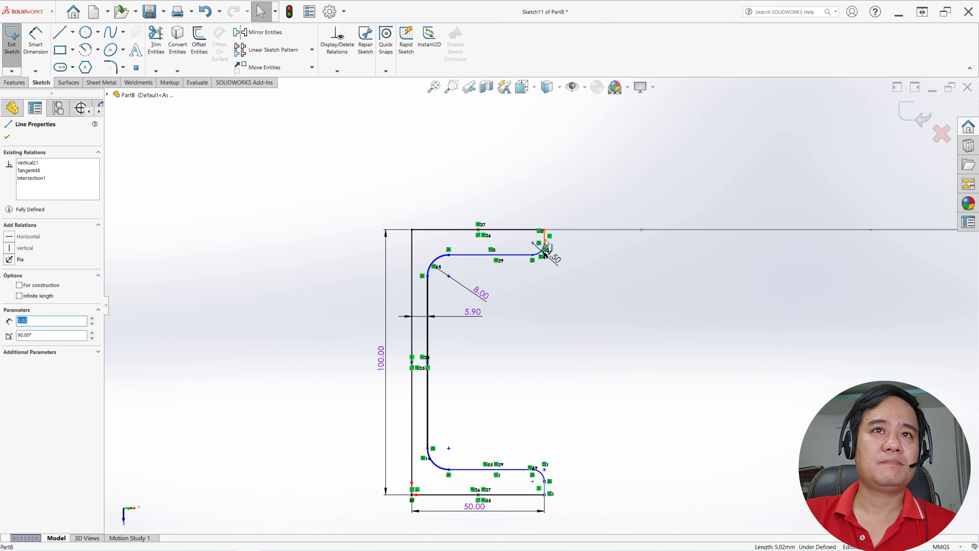
pyautogui.keyDown('ctrl'); pyautogui.click(547, 240); pyautogui.keyUp('ctrl')
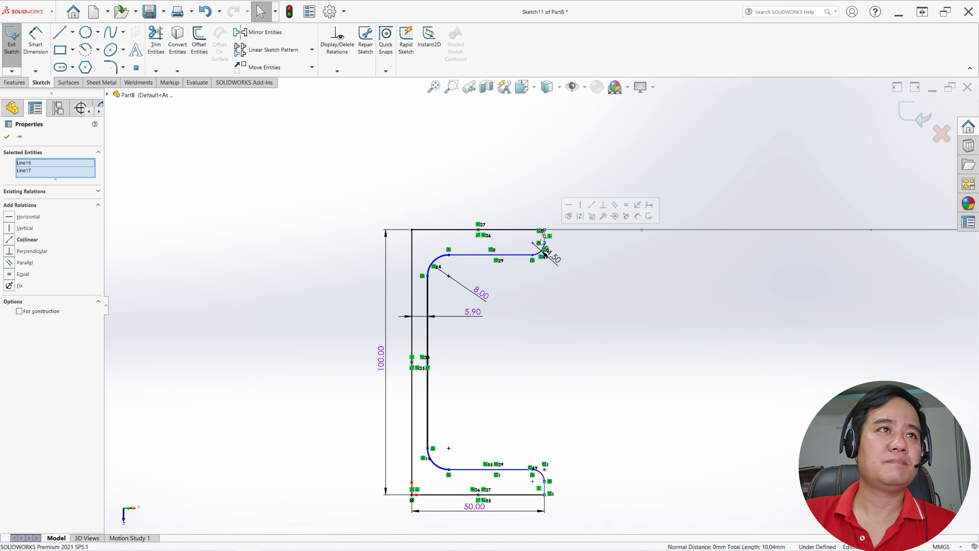
pyautogui.click(9, 274)
pyautogui.click(6, 137)
pyautogui.scroll(1, 569, 334)
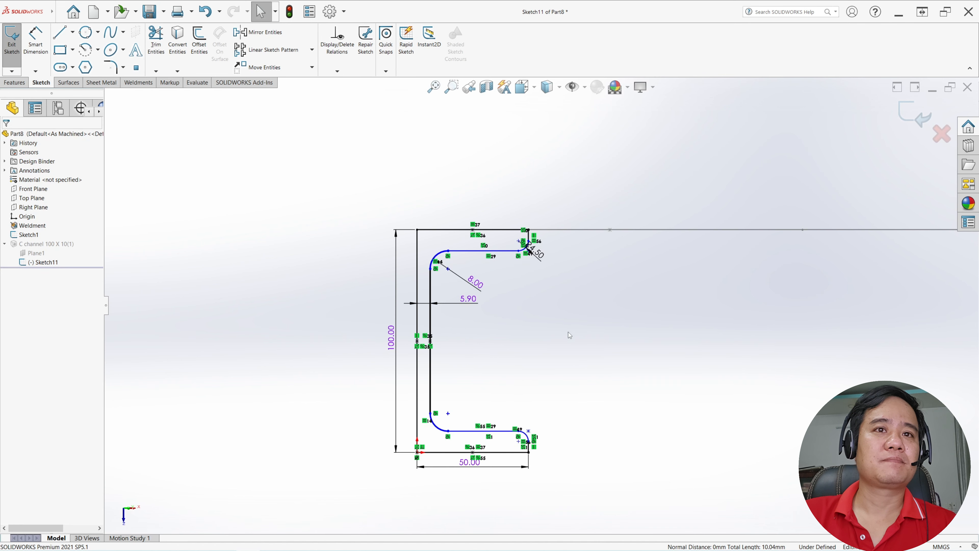
# Set the channel profile's flange width to 45 mm and its web thickness to 4.5 mm.
pyautogui.doubleClick(475, 469)
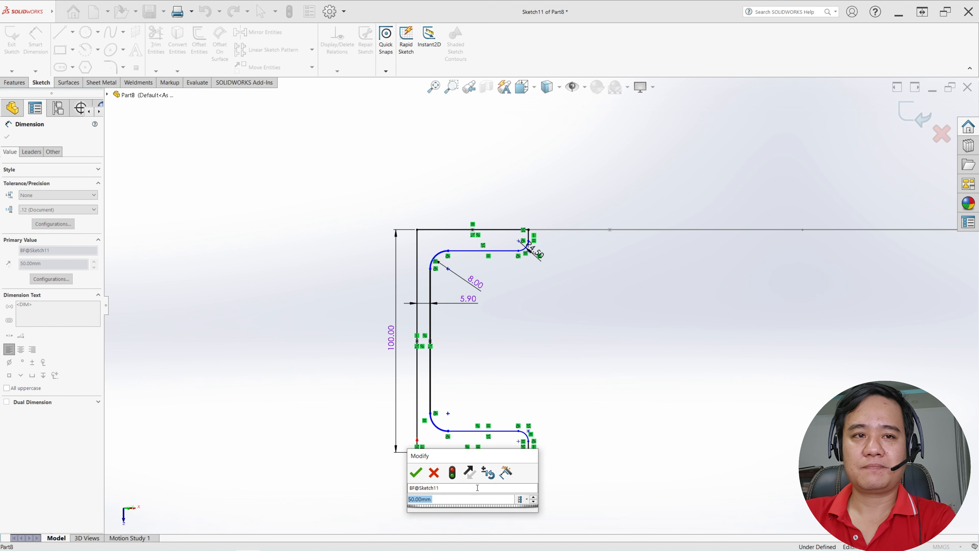
pyautogui.write('45')
pyautogui.press('Return')
pyautogui.press('Escape')
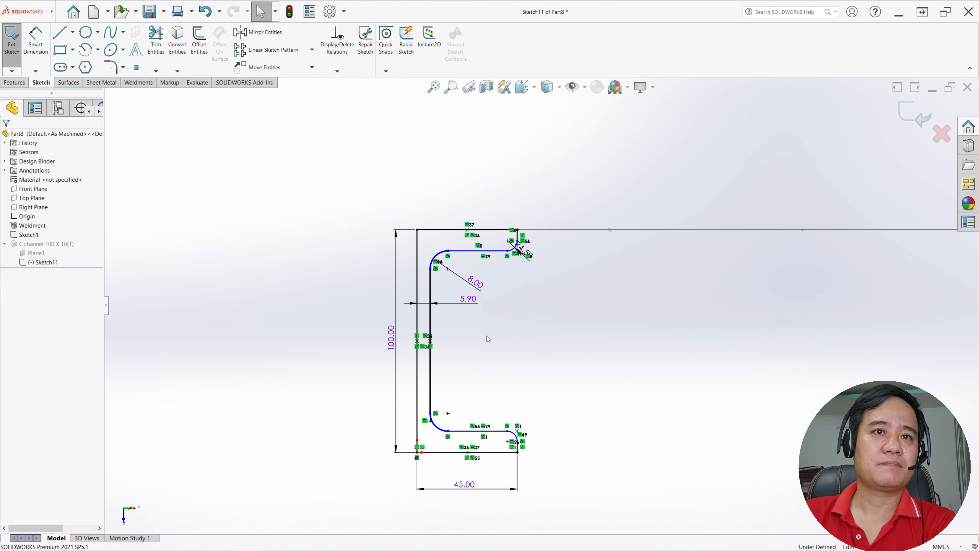
pyautogui.doubleClick(470, 304)
pyautogui.write('4.5')
pyautogui.press('Return')
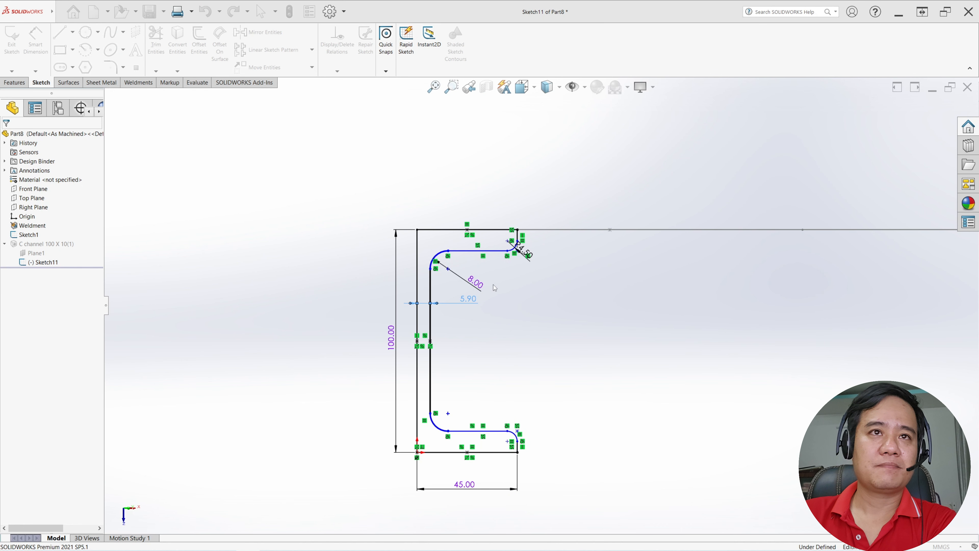
# Set the profile's inner corner fillet radius to 5 mm and the flange tip fillet radius to 3 mm.
pyautogui.doubleClick(474, 285)
pyautogui.write('5')
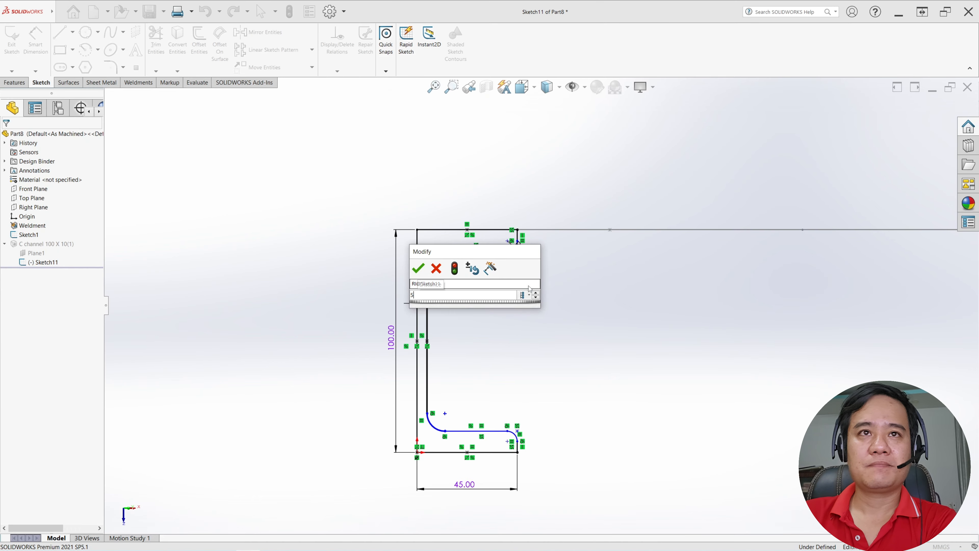
pyautogui.press('Return')
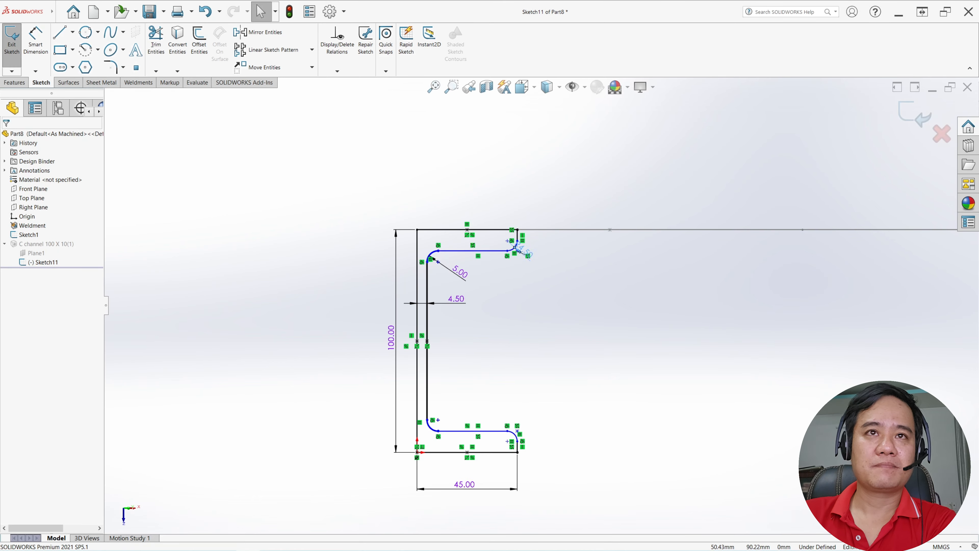
pyautogui.click(529, 251)
pyautogui.doubleClick(529, 251)
pyautogui.write('3')
pyautogui.press('Return')
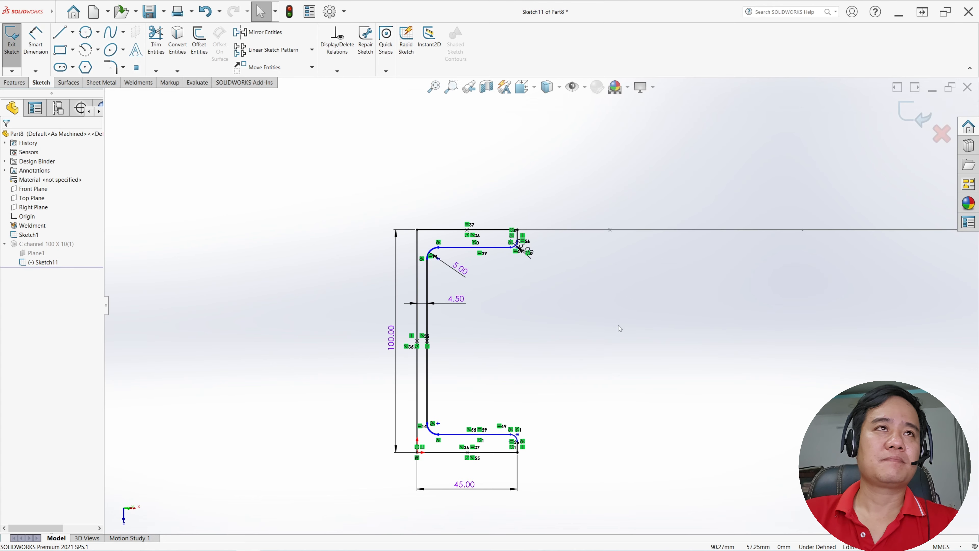
# Dimension the lower flange's thickness as 5 mm and finish editing the profile sketch.
pyautogui.click(35, 39)
pyautogui.click(474, 434)
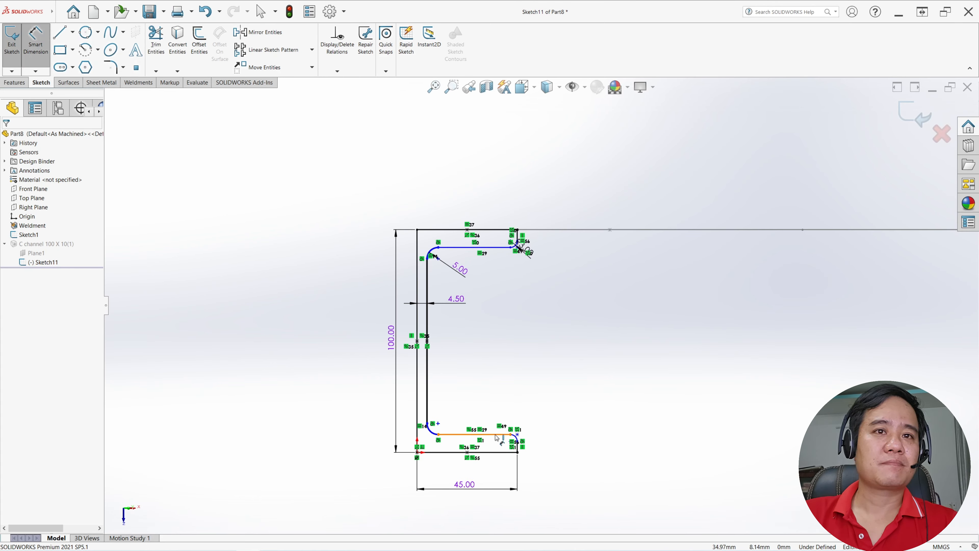
pyautogui.click(488, 454)
pyautogui.click(484, 404)
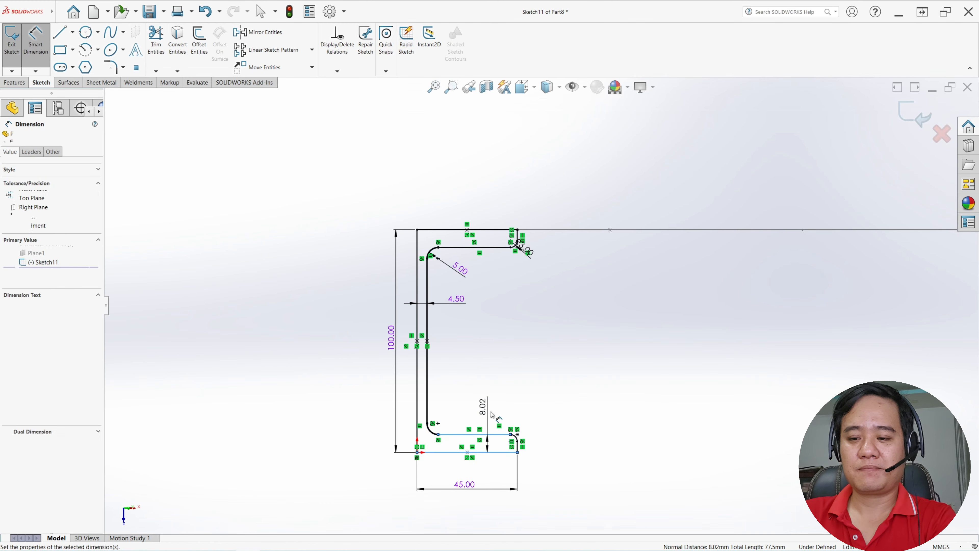
pyautogui.write('5')
pyautogui.press('Return')
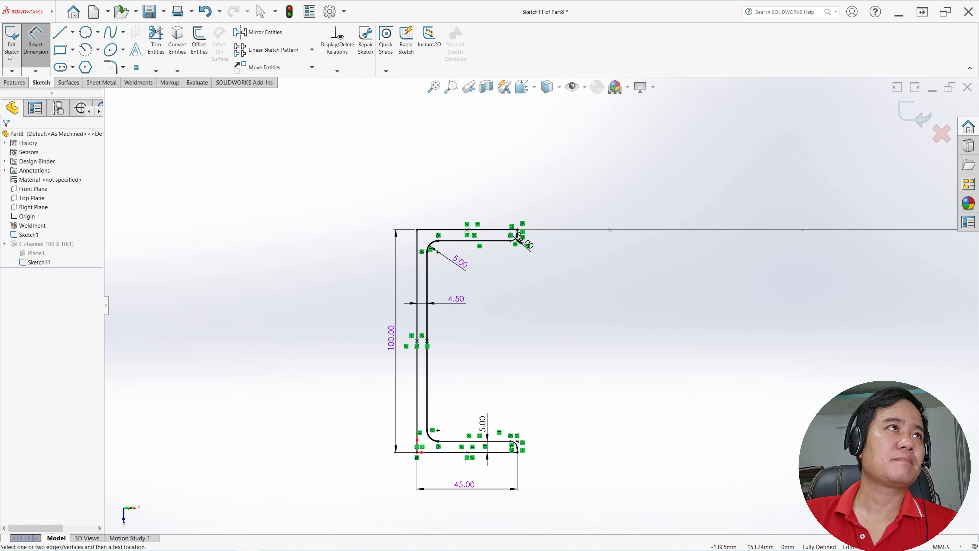
pyautogui.click(9, 56)
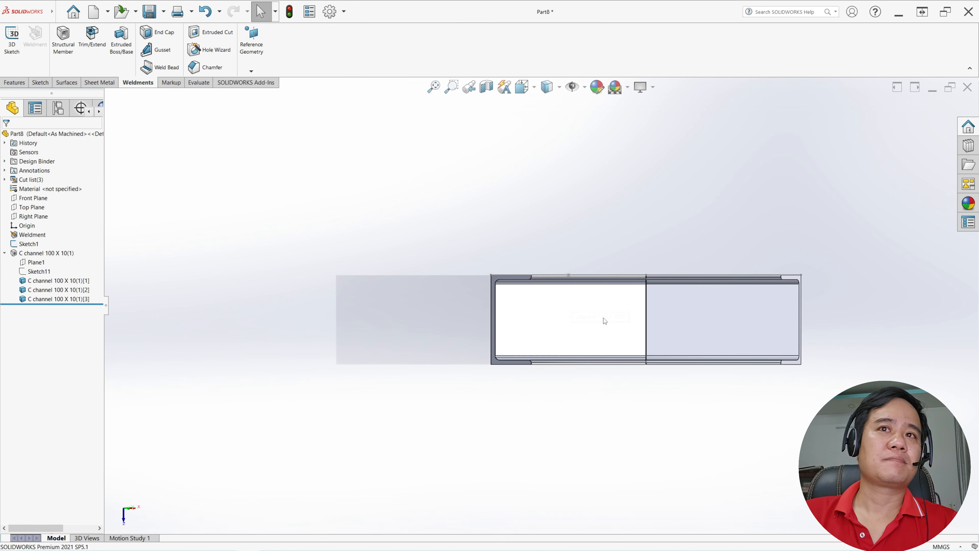
# Start a sheet metal Base Flange from the three-line path sketch with Direction 1 set to Up To Vertex.
pyautogui.moveTo(664, 350); pyautogui.dragTo(590, 189, button='middle')
pyautogui.moveTo(661, 329); pyautogui.dragTo(720, 295, button='middle')
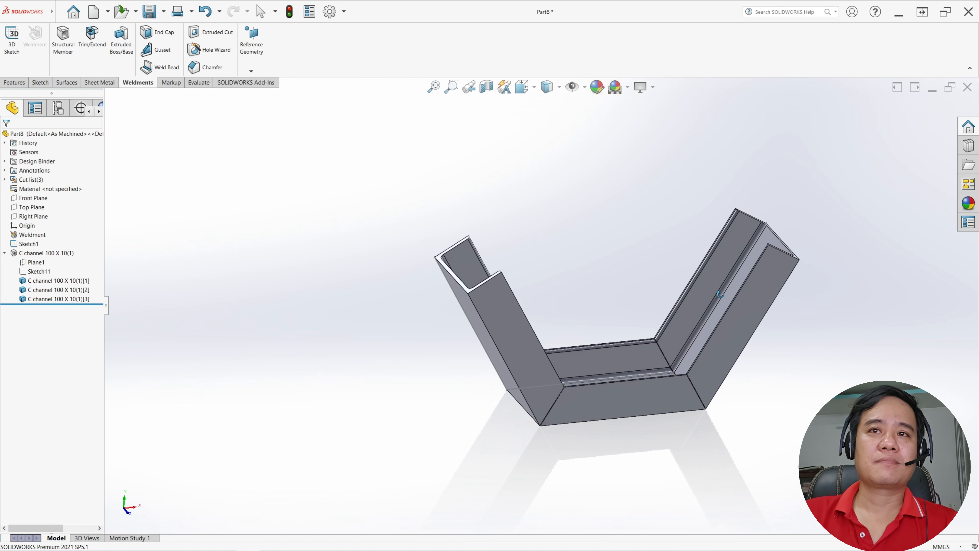
pyautogui.scroll(2, 771, 372)
pyautogui.scroll(-1, 771, 372)
pyautogui.moveTo(660, 335)
pyautogui.mouseDown(button='middle')
pyautogui.moveTo(655, 313)
pyautogui.moveTo(661, 331)
pyautogui.mouseUp(button='middle')
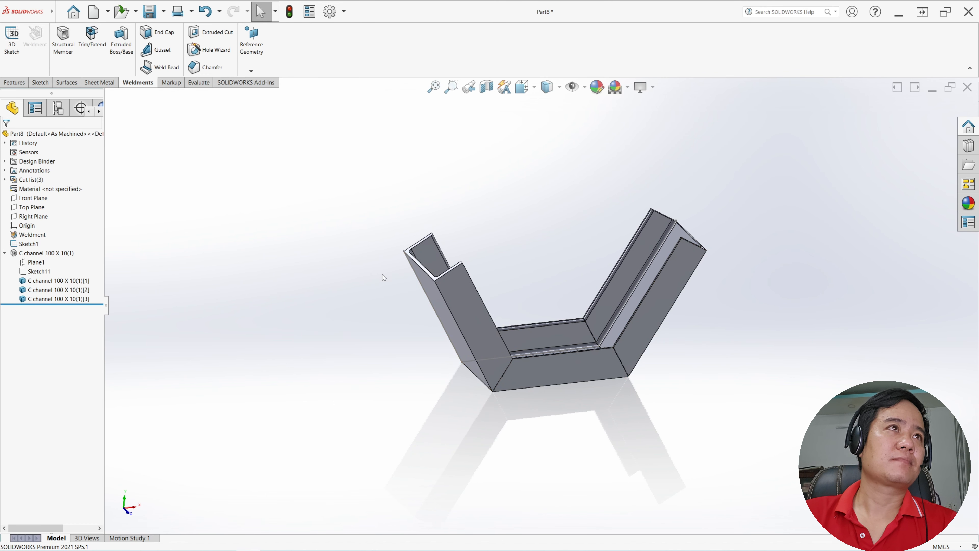
pyautogui.click(35, 244)
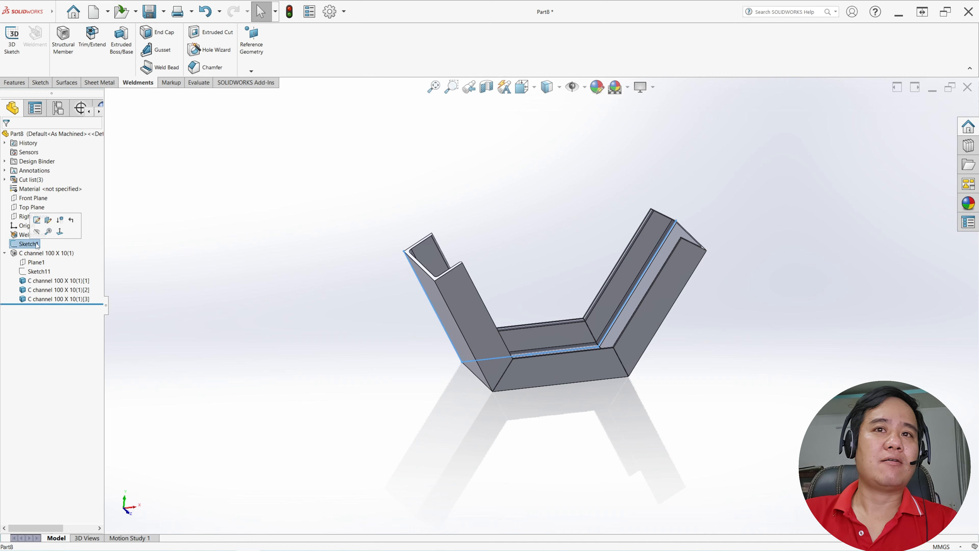
pyautogui.click(102, 83)
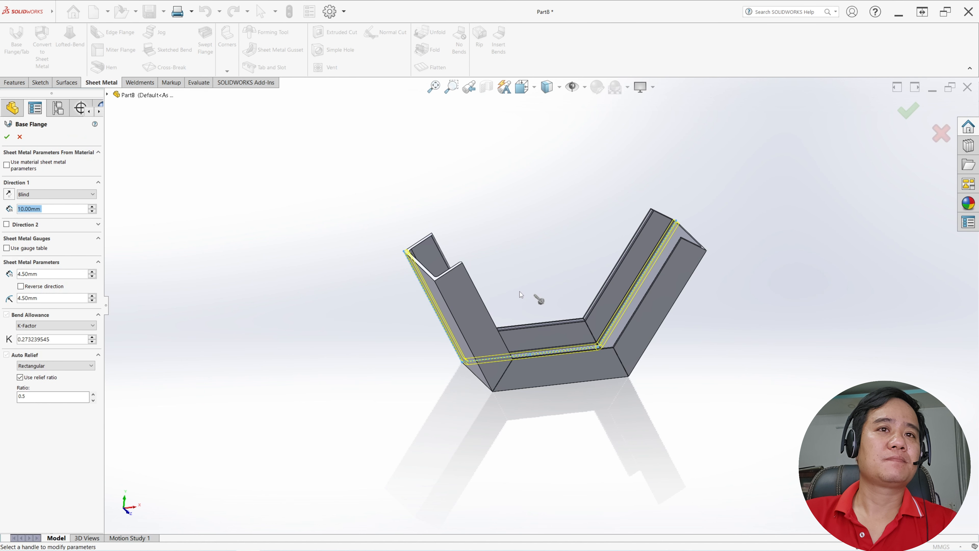
pyautogui.click(51, 197)
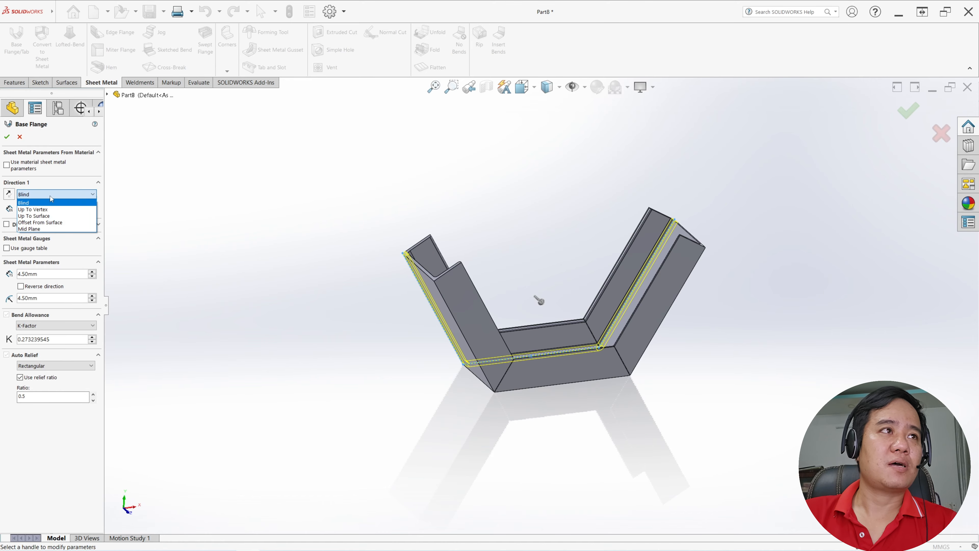
pyautogui.click(55, 210)
# End the base flange at the outer web corner vertex where the near leg meets the bottom segment, and complete it.
pyautogui.scroll(-10, 501, 370)
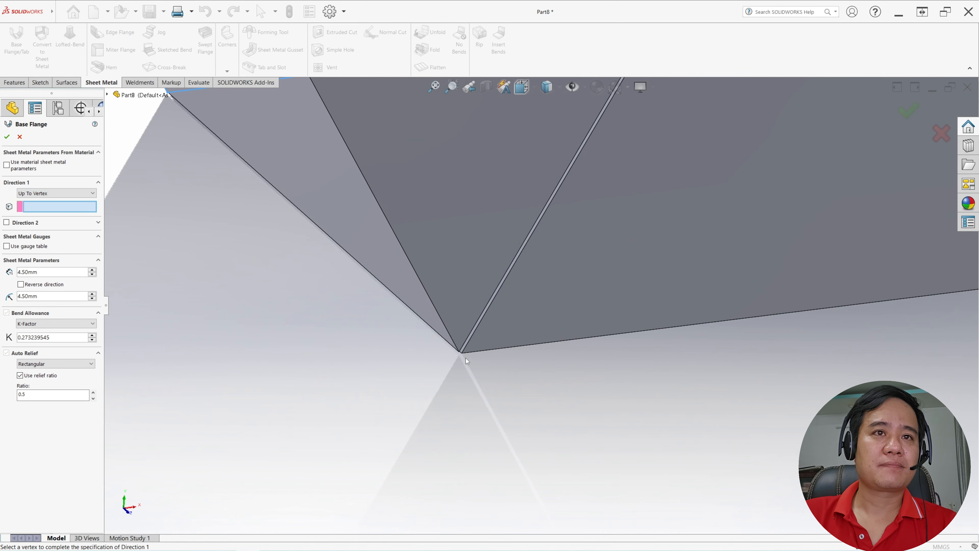
pyautogui.click(460, 352)
pyautogui.scroll(6, 545, 353)
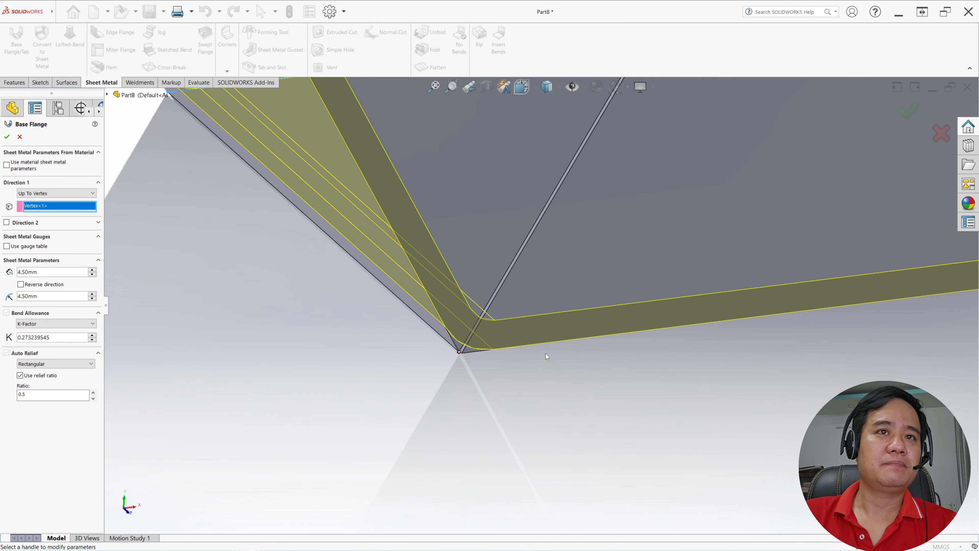
pyautogui.scroll(1, 549, 351)
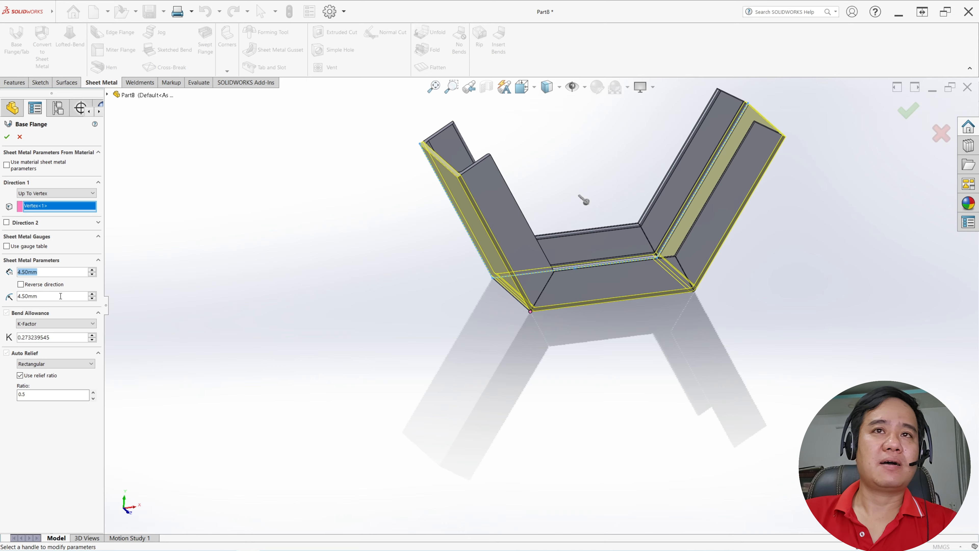
pyautogui.click(7, 137)
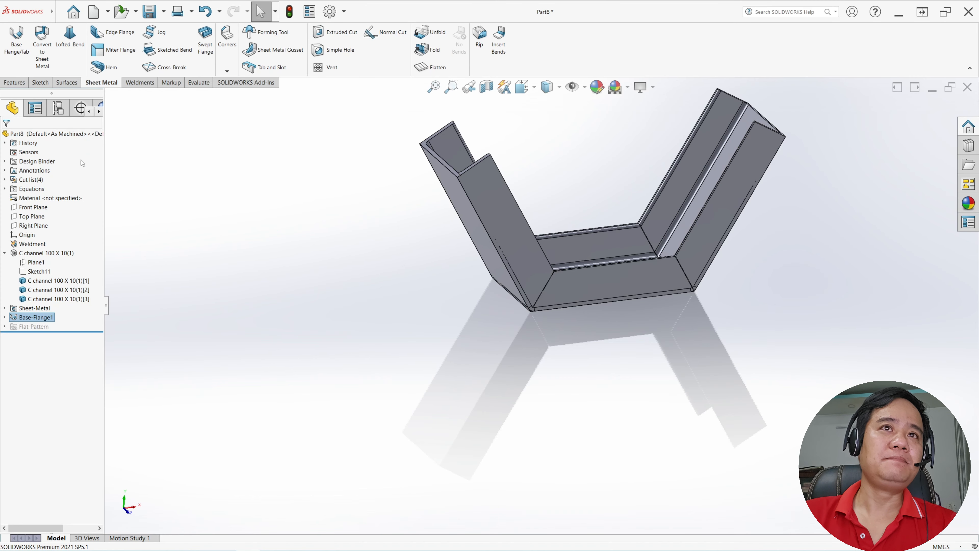
# Examine the channel frame and its base flange from several angles, including how the Front Plane passes through them.
pyautogui.moveTo(442, 235); pyautogui.dragTo(427, 216, button='middle')
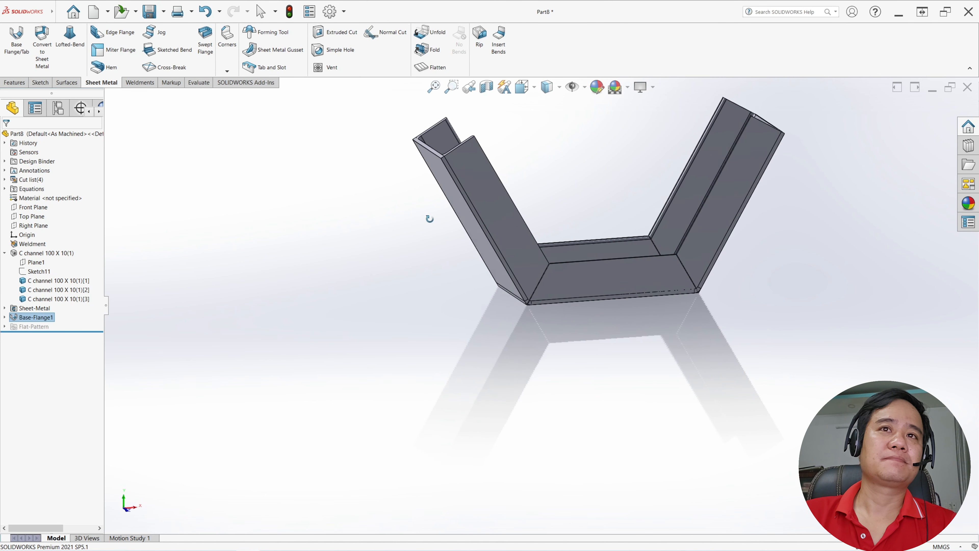
pyautogui.scroll(2, 695, 234)
pyautogui.moveTo(695, 234); pyautogui.dragTo(563, 237, button='middle')
pyautogui.scroll(-2, 589, 234)
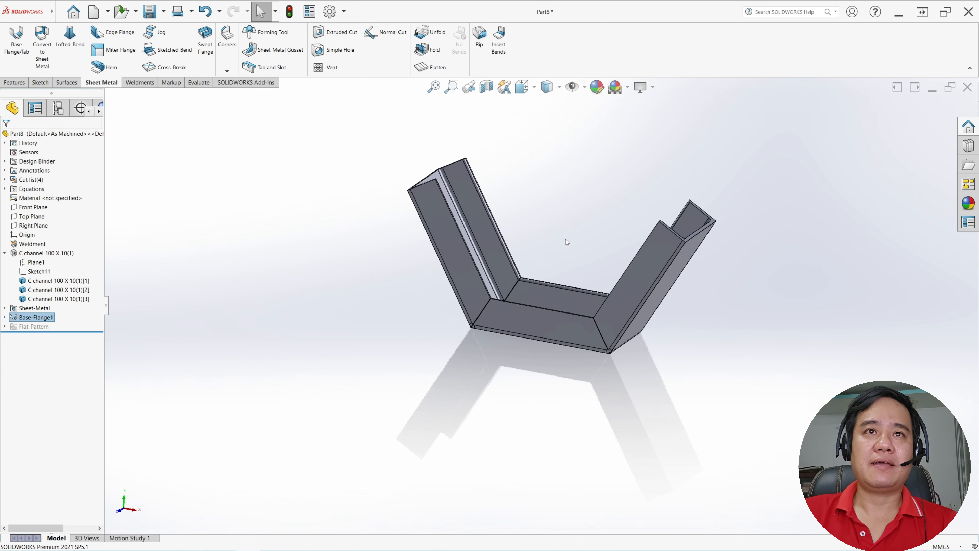
pyautogui.moveTo(533, 267); pyautogui.dragTo(604, 304, button='middle')
pyautogui.click(33, 208)
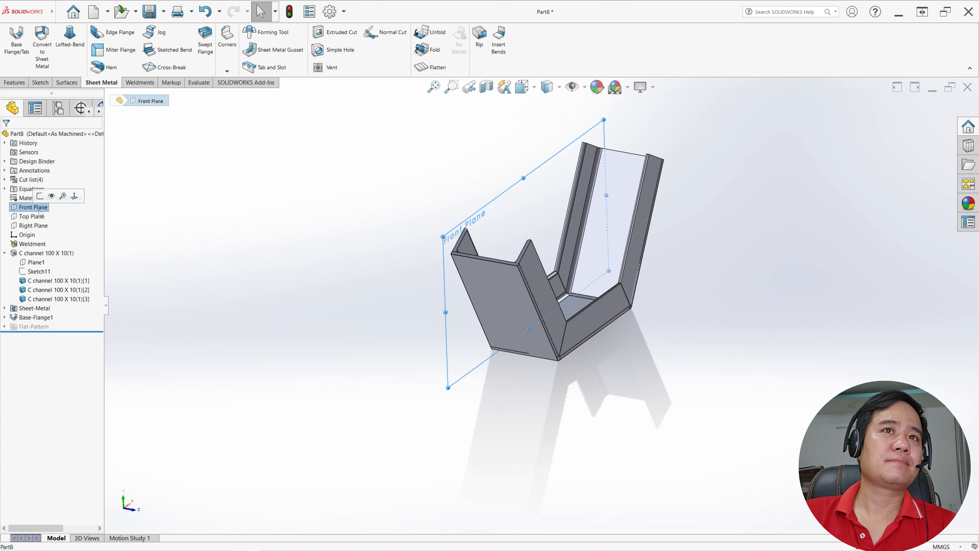
pyautogui.moveTo(356, 288); pyautogui.dragTo(437, 299, button='middle')
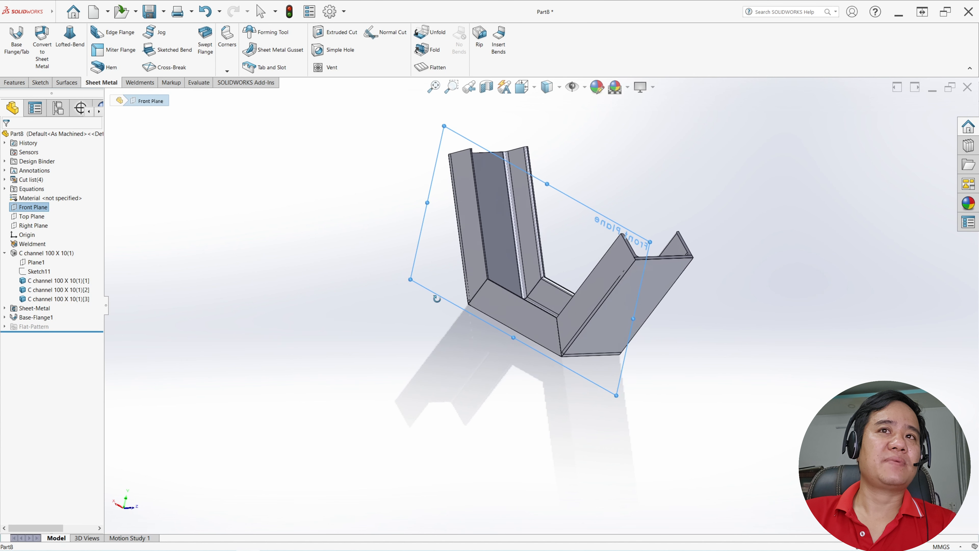
pyautogui.click(512, 310)
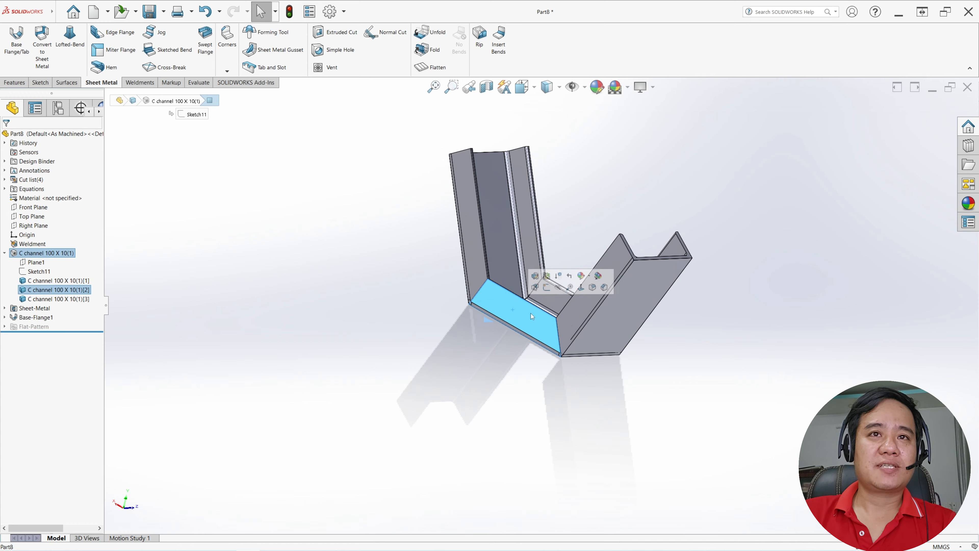
pyautogui.moveTo(535, 321); pyautogui.dragTo(533, 321, button='middle')
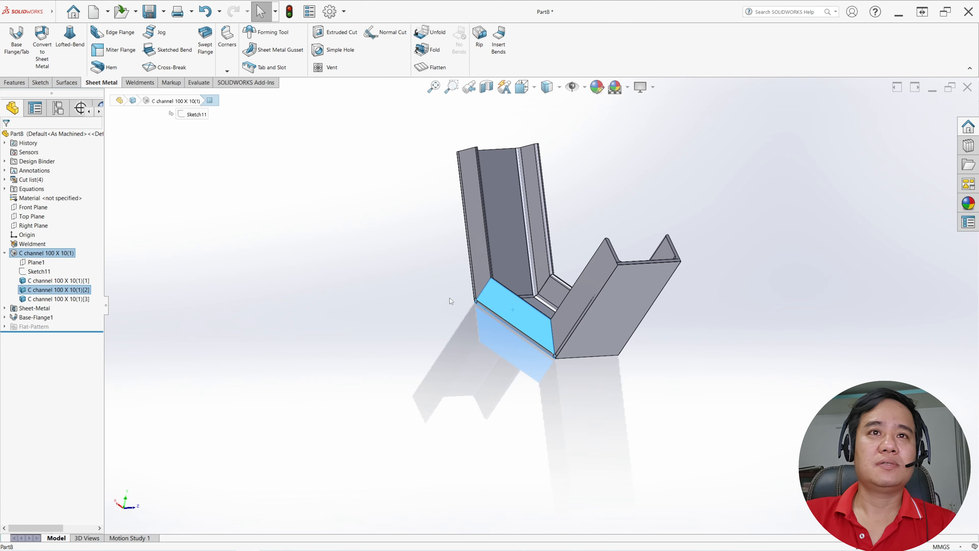
pyautogui.moveTo(502, 297); pyautogui.dragTo(457, 291, button='middle')
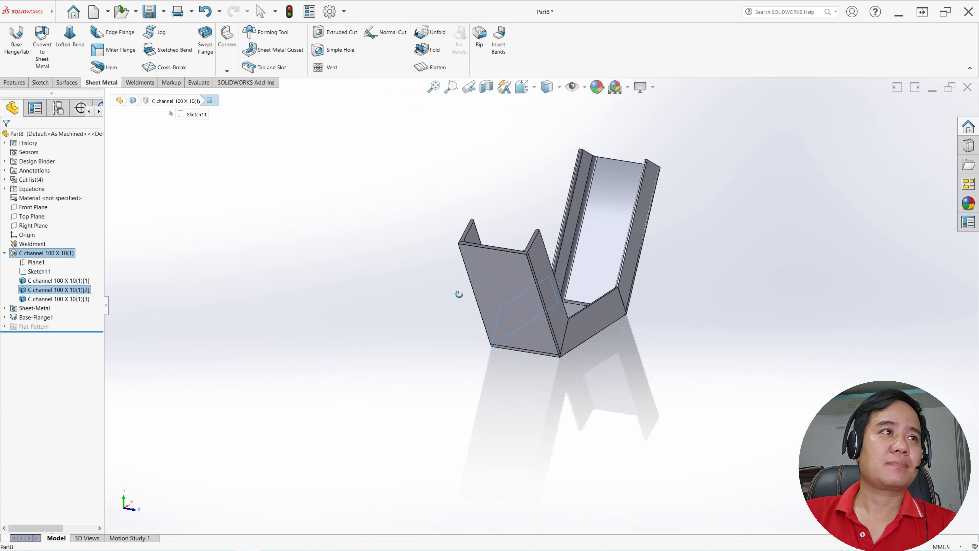
# Start a new sketch on the Front Plane.
pyautogui.click(313, 287)
pyautogui.click(34, 207)
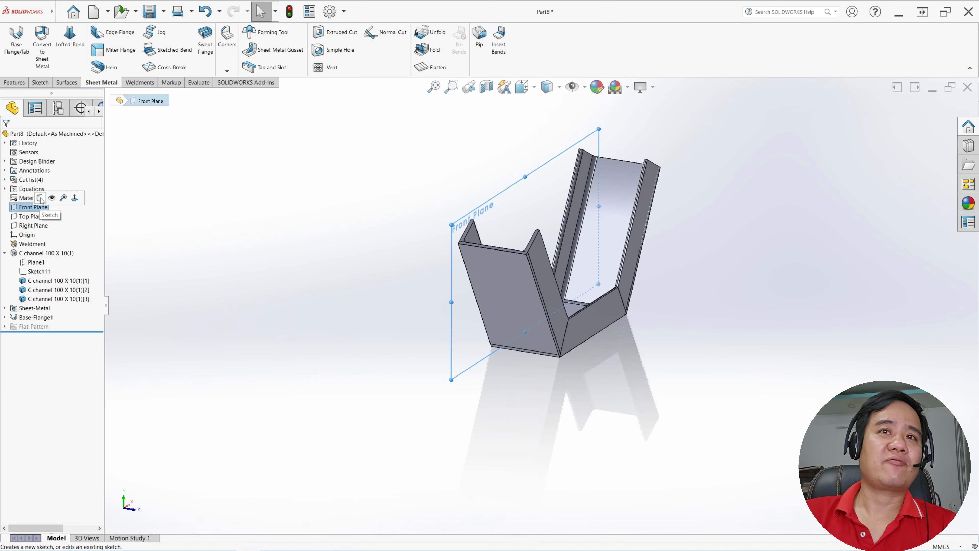
pyautogui.click(41, 198)
pyautogui.scroll(-4, 476, 459)
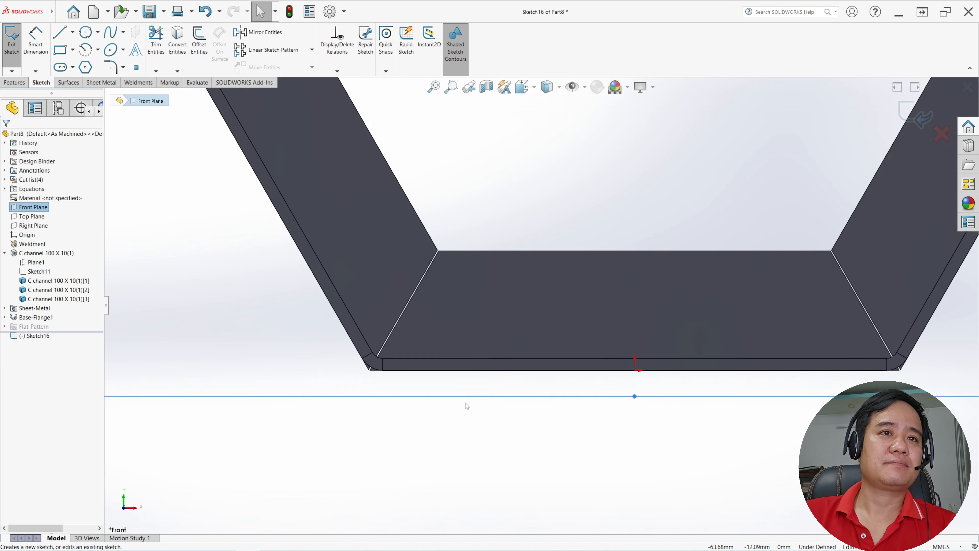
pyautogui.scroll(-2, 467, 406)
# Convert the outlines of the base flange's bend faces at both lower corners into sketch entities.
pyautogui.click(339, 335)
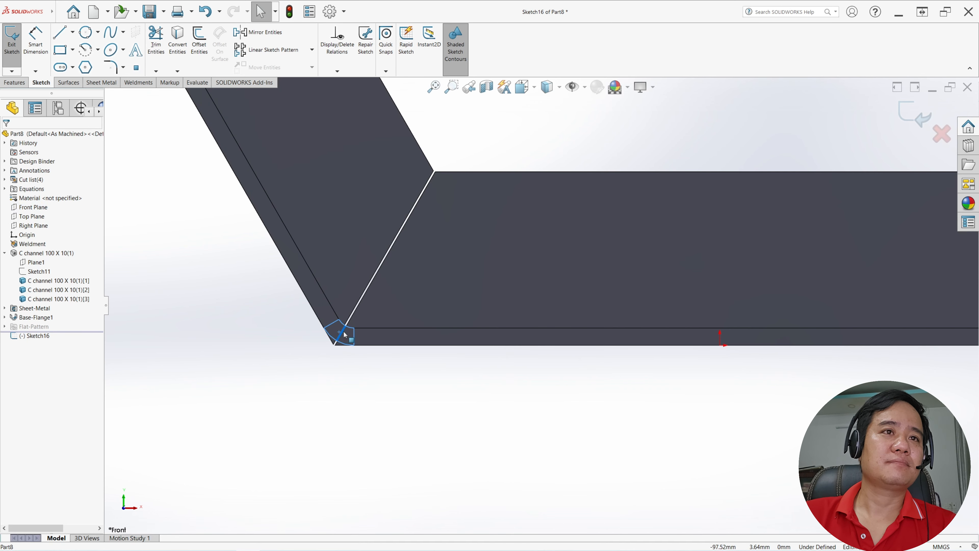
pyautogui.scroll(3, 370, 335)
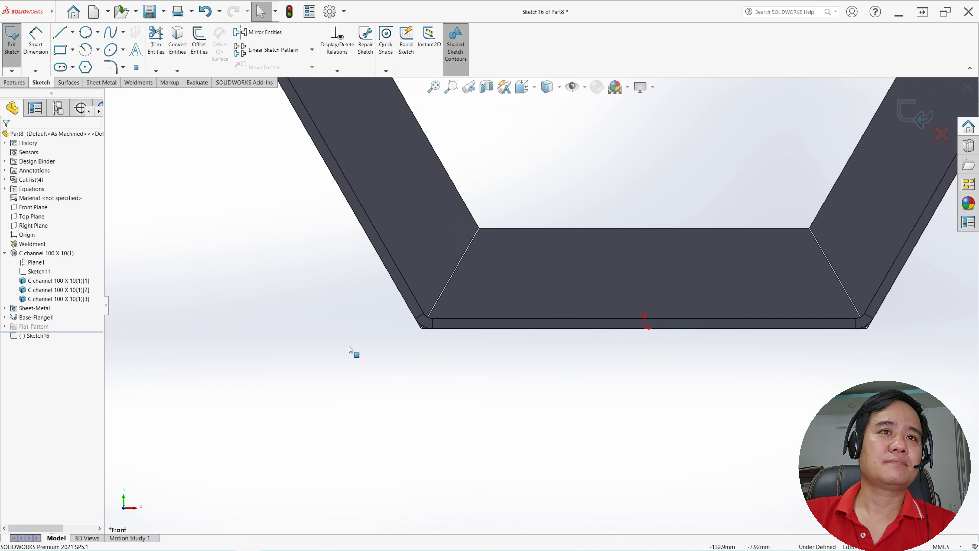
pyautogui.scroll(-3, 435, 316)
pyautogui.click(433, 323)
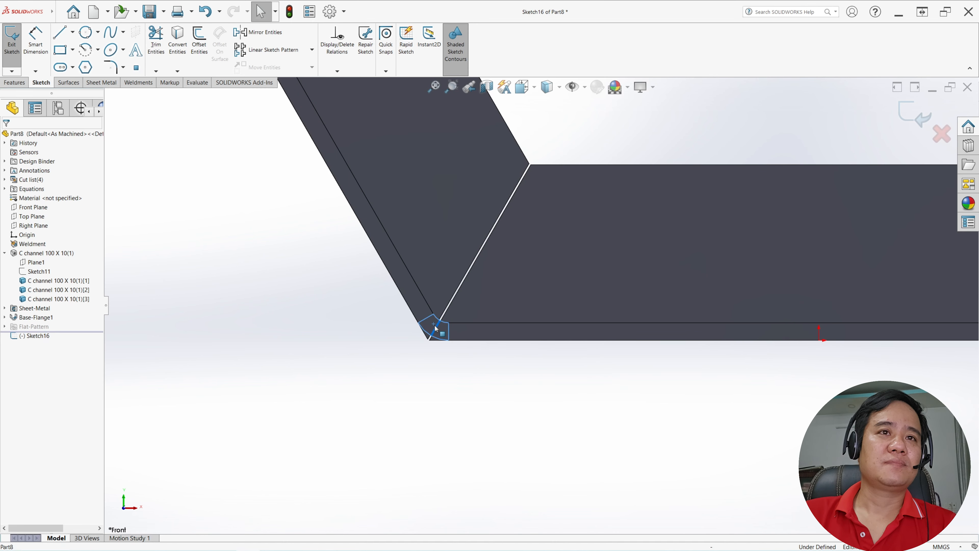
pyautogui.scroll(-3, 435, 328)
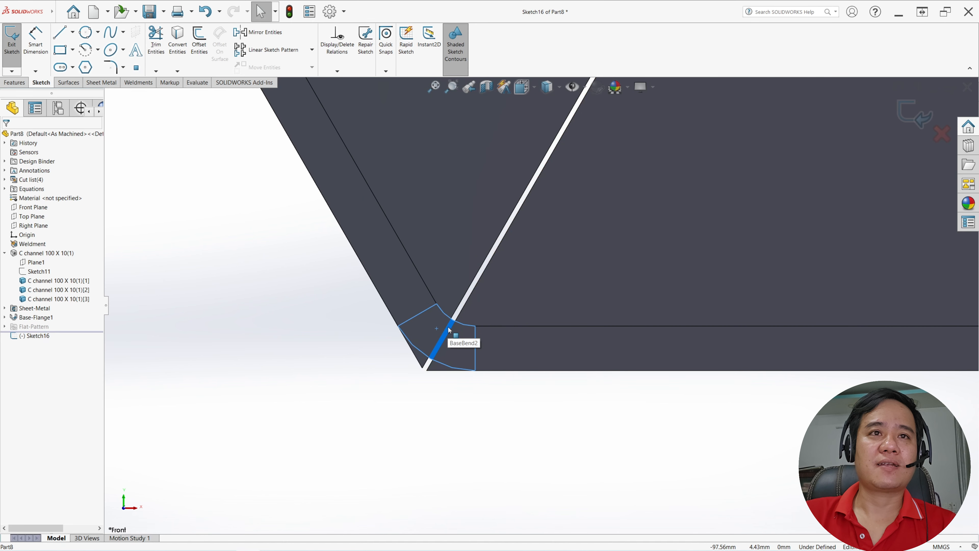
pyautogui.click(177, 40)
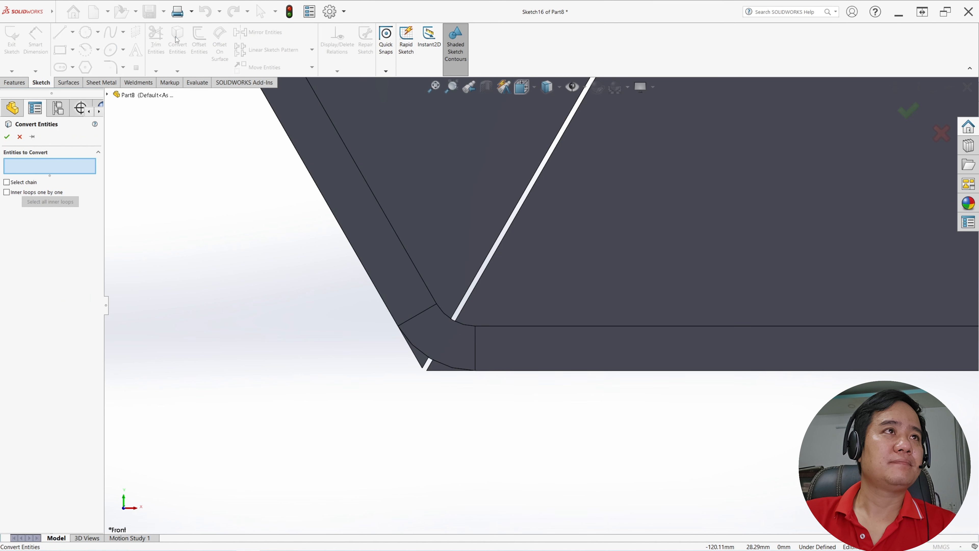
pyautogui.click(445, 334)
pyautogui.scroll(3, 790, 319)
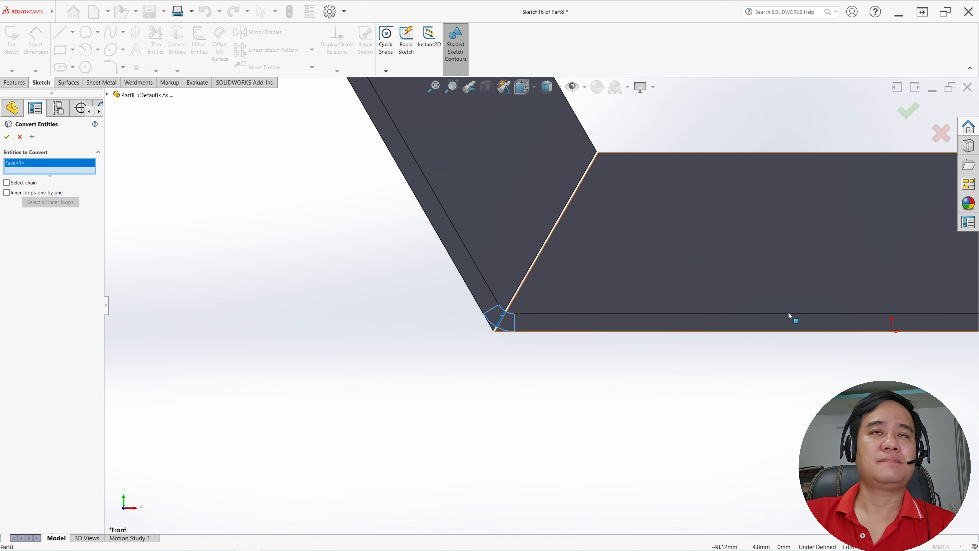
pyautogui.scroll(-3, 658, 321)
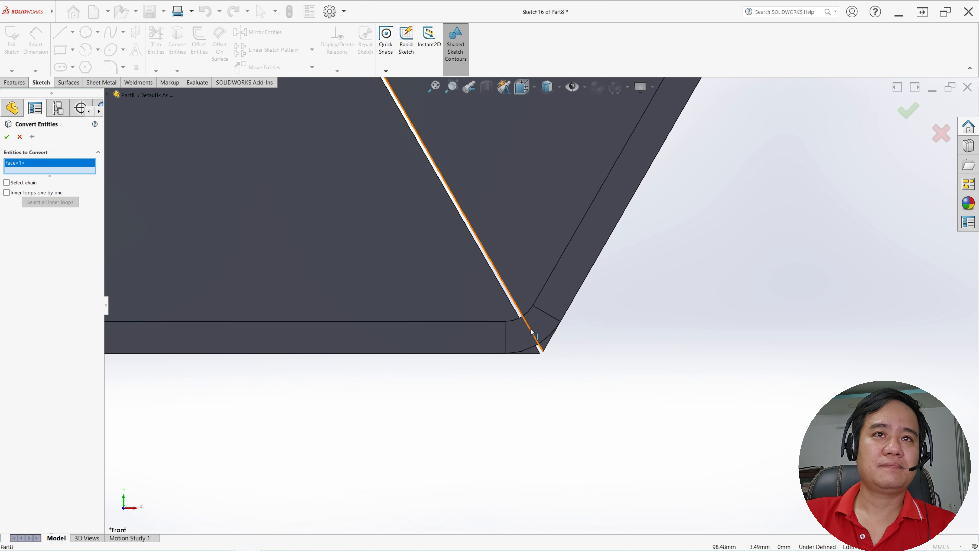
pyautogui.scroll(-2, 531, 341)
pyautogui.click(533, 342)
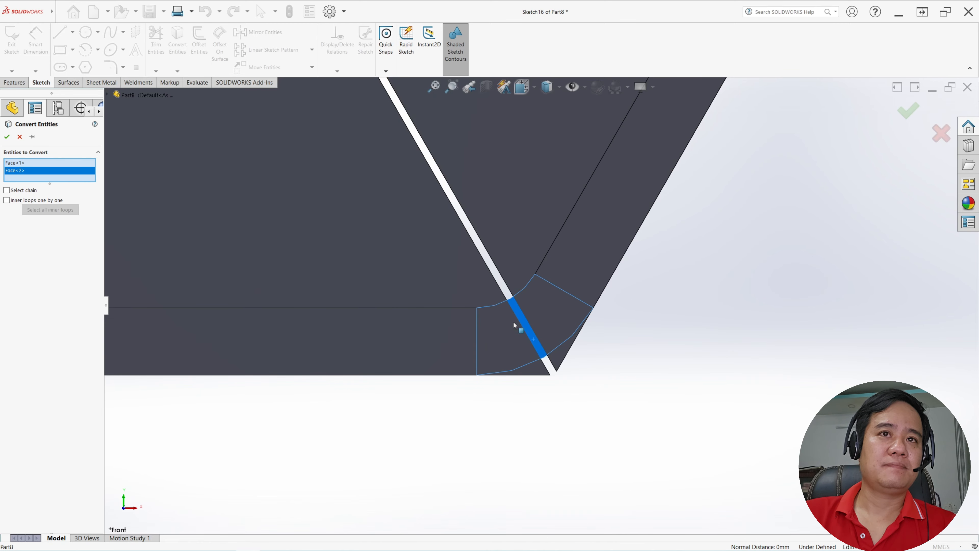
pyautogui.scroll(5, 513, 324)
pyautogui.click(8, 137)
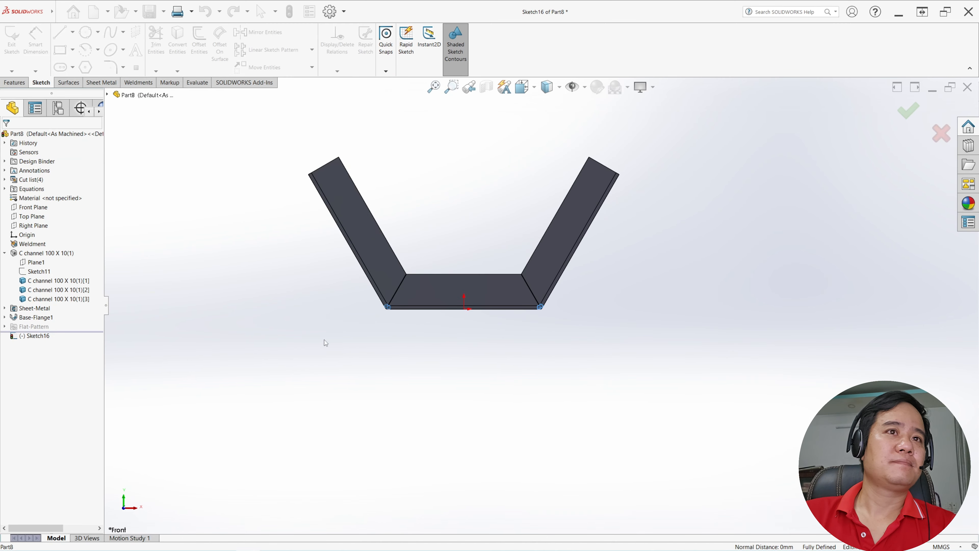
# Turn all converted arcs and lines at both lower corners into construction geometry.
pyautogui.scroll(-4, 416, 309)
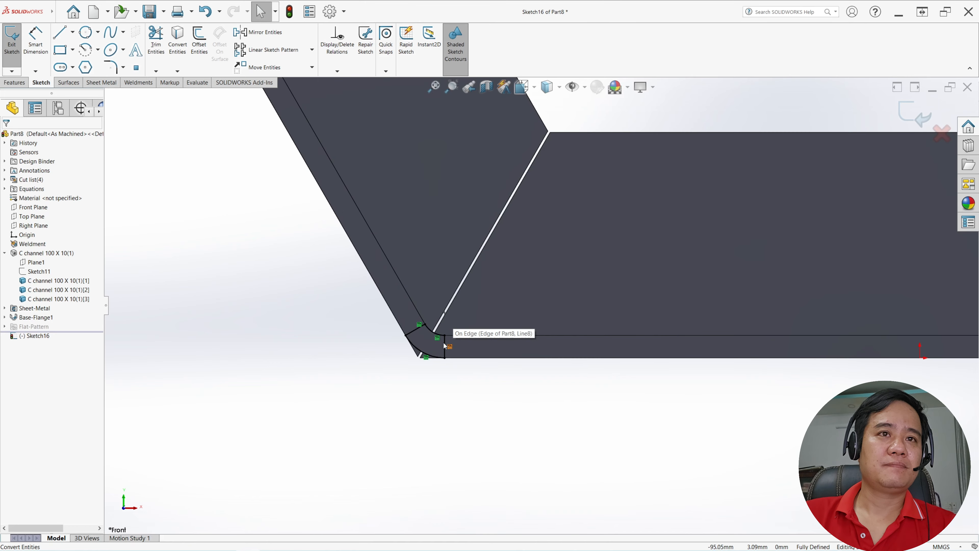
pyautogui.scroll(3, 878, 333)
pyautogui.scroll(-1, 711, 304)
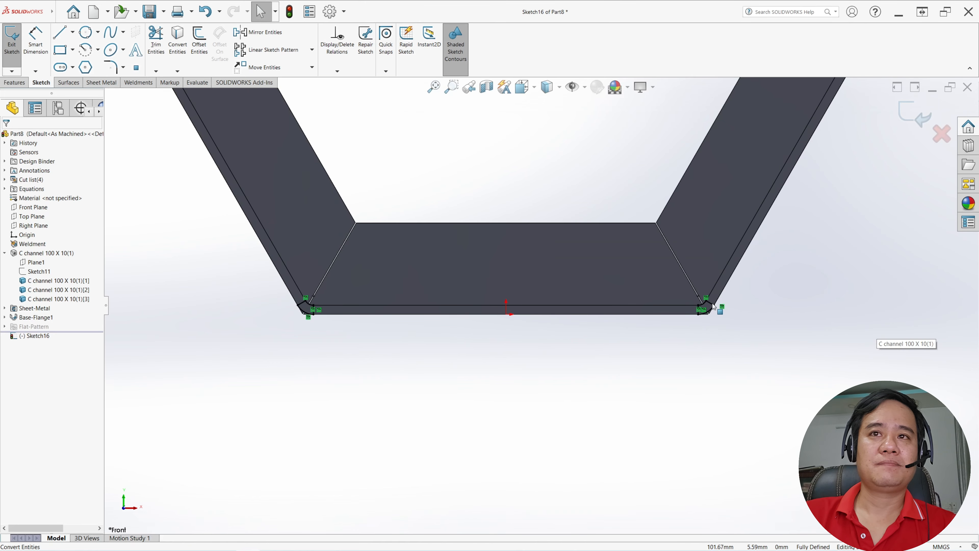
pyautogui.moveTo(182, 260); pyautogui.dragTo(803, 401)
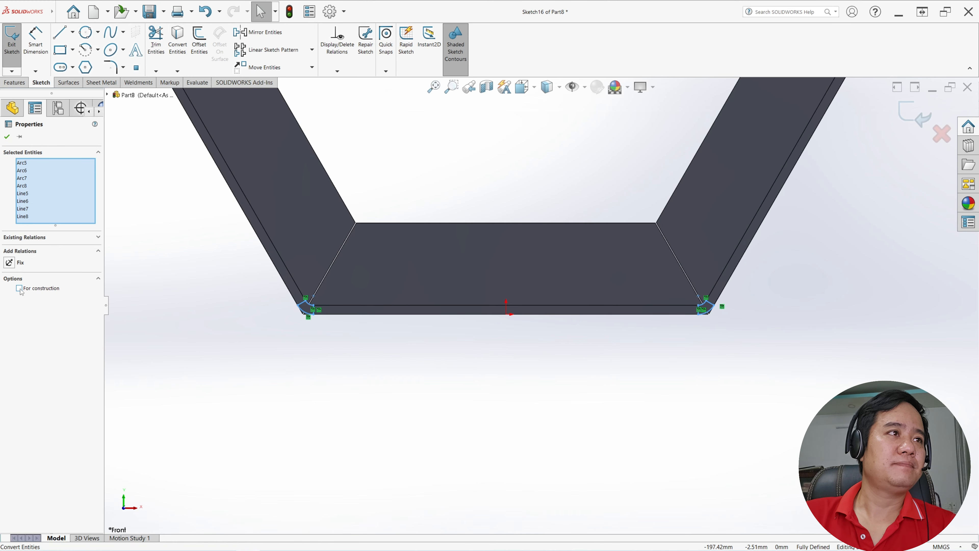
pyautogui.click(6, 138)
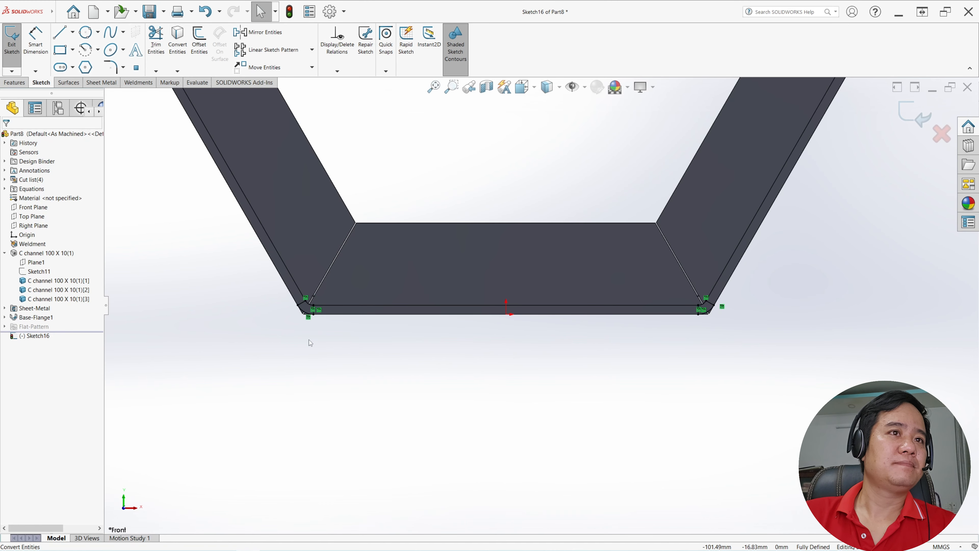
# Offset the two straight end lines of the lower-left bend outline outward by 0.5 mm.
pyautogui.scroll(-6, 304, 332)
pyautogui.scroll(-3, 375, 287)
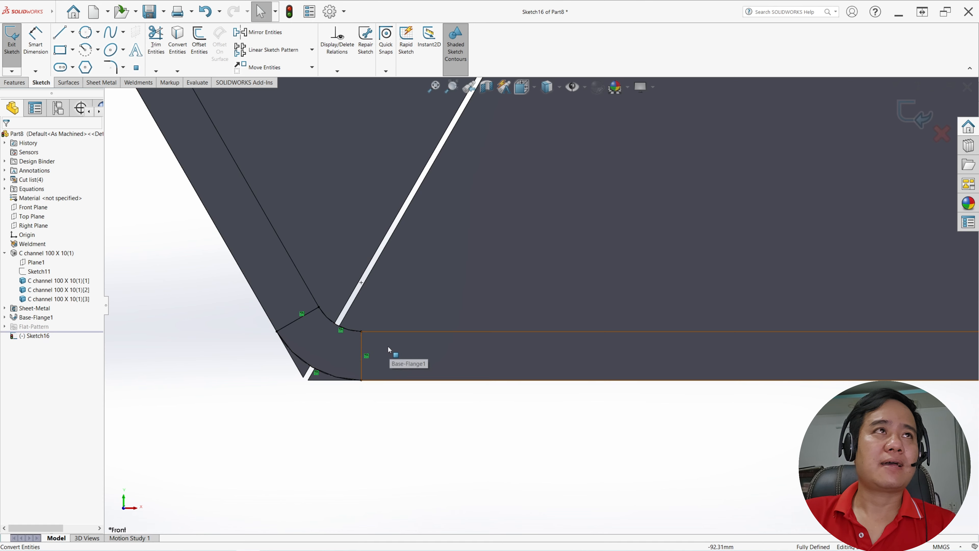
pyautogui.click(199, 39)
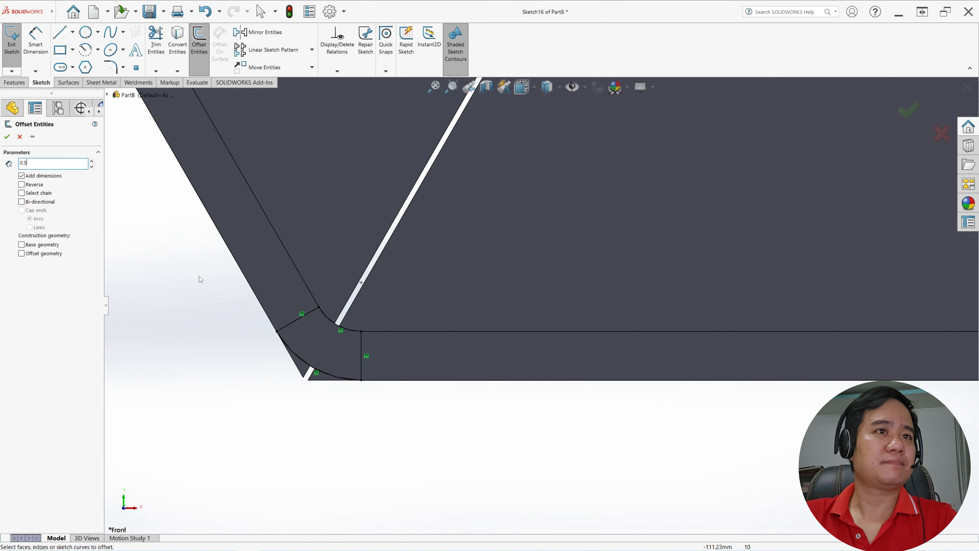
pyautogui.write('0.5')
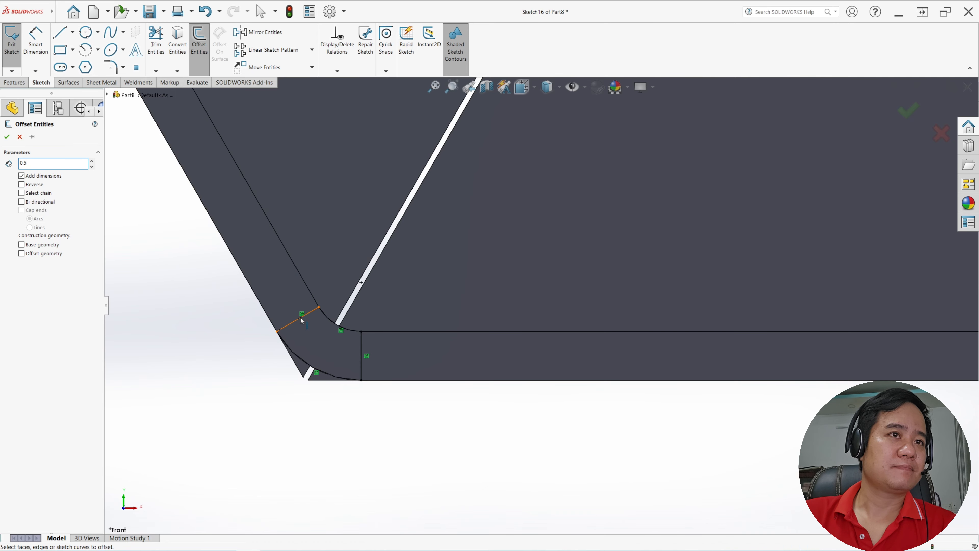
pyautogui.click(302, 319)
pyautogui.click(361, 345)
pyautogui.scroll(6, 684, 332)
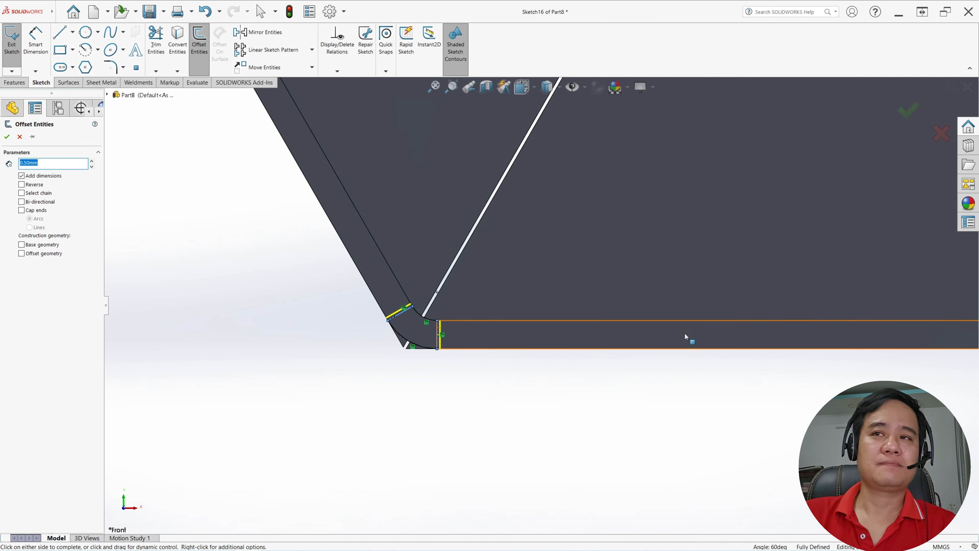
# Offset the two straight end lines of the lower-right bend outline outward by 0.5 mm as well.
pyautogui.scroll(-5, 856, 307)
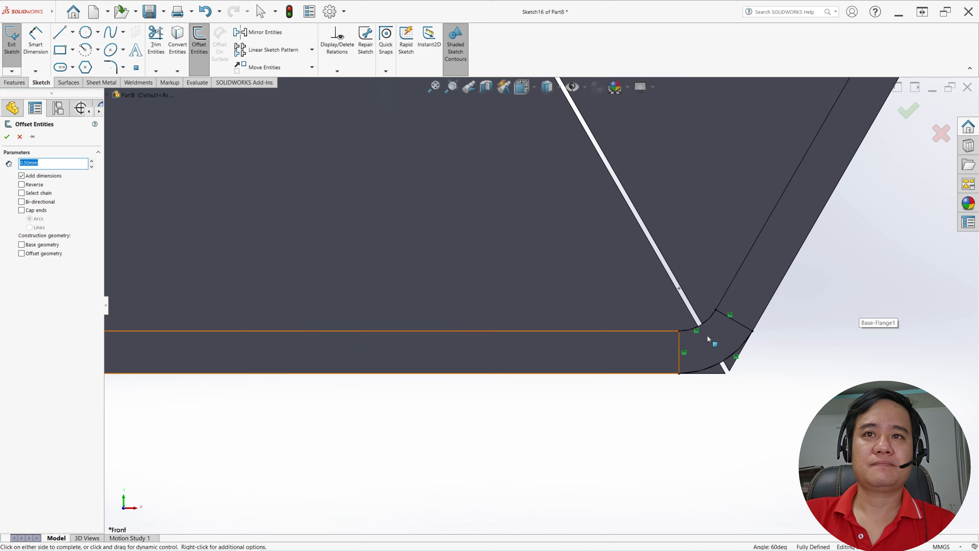
pyautogui.click(680, 360)
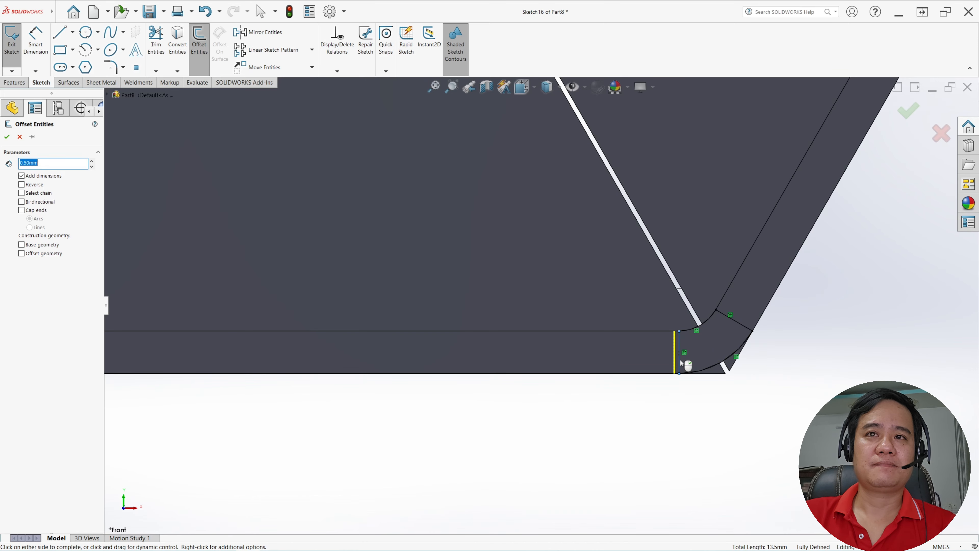
pyautogui.click(744, 326)
pyautogui.scroll(3, 615, 323)
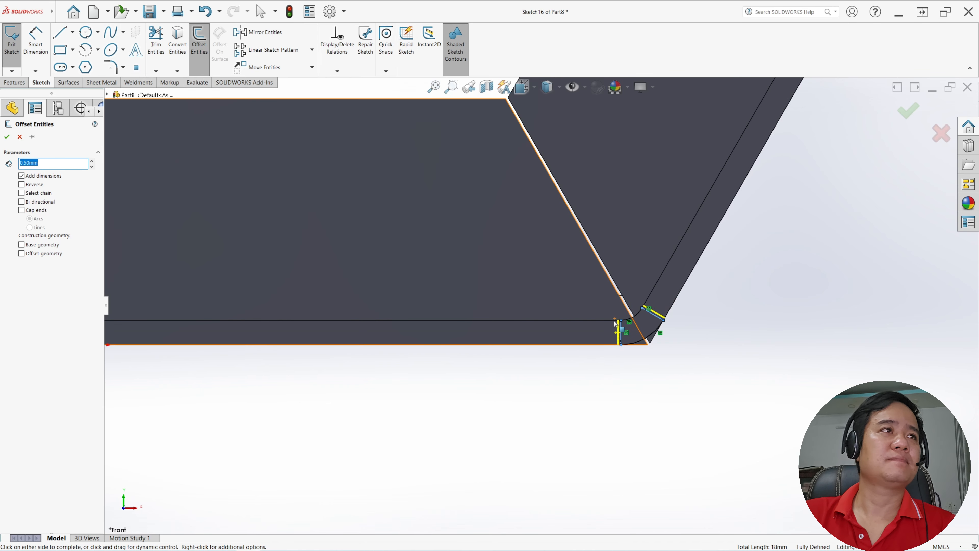
pyautogui.click(7, 139)
# Draw two inner and two outer lines joining the ends of the offset lines around the lower-left bend to form a closed profile.
pyautogui.scroll(4, 225, 267)
pyautogui.scroll(-5, 428, 298)
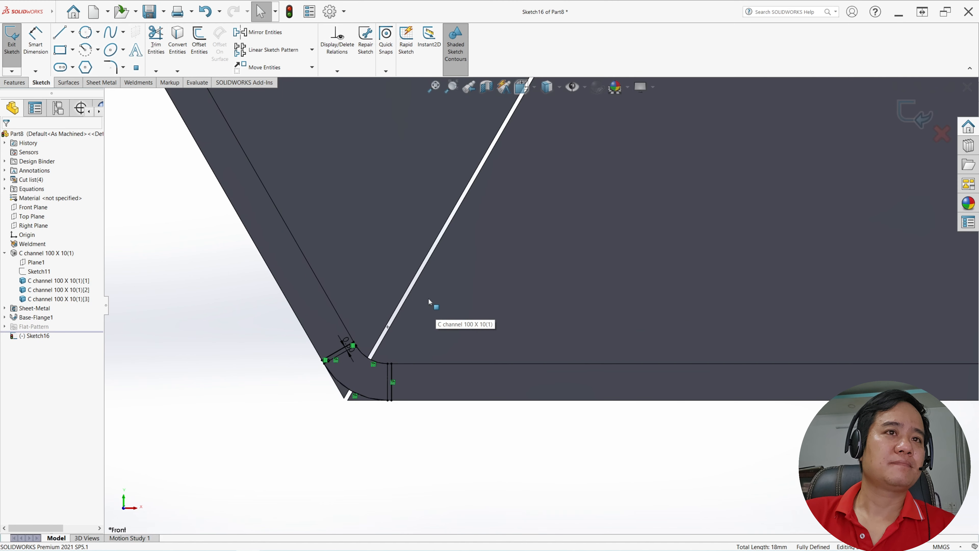
pyautogui.scroll(-2, 404, 347)
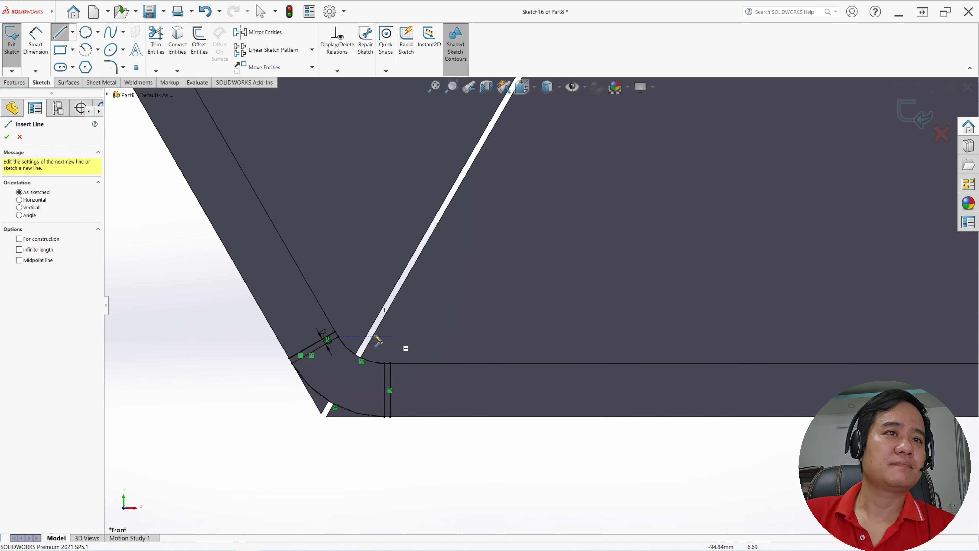
pyautogui.click(335, 331)
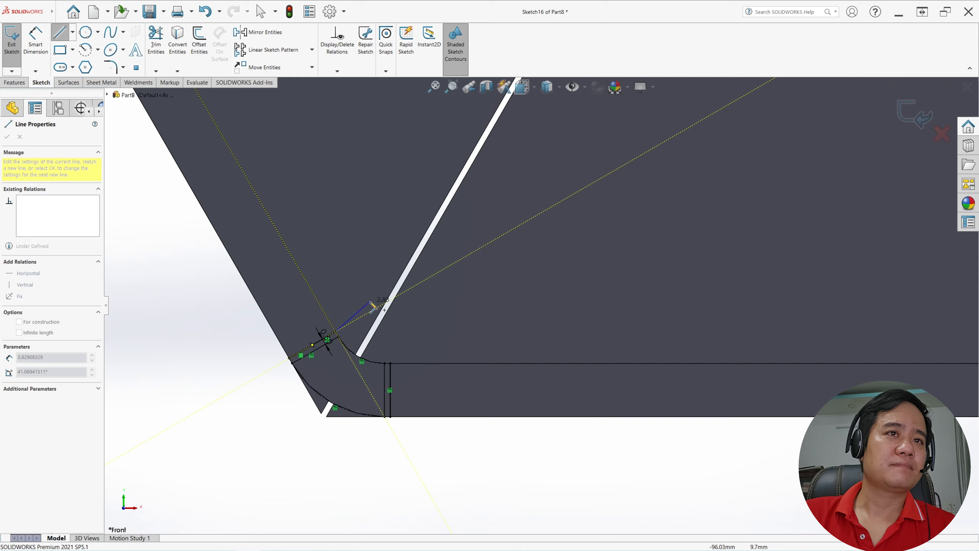
pyautogui.click(381, 308)
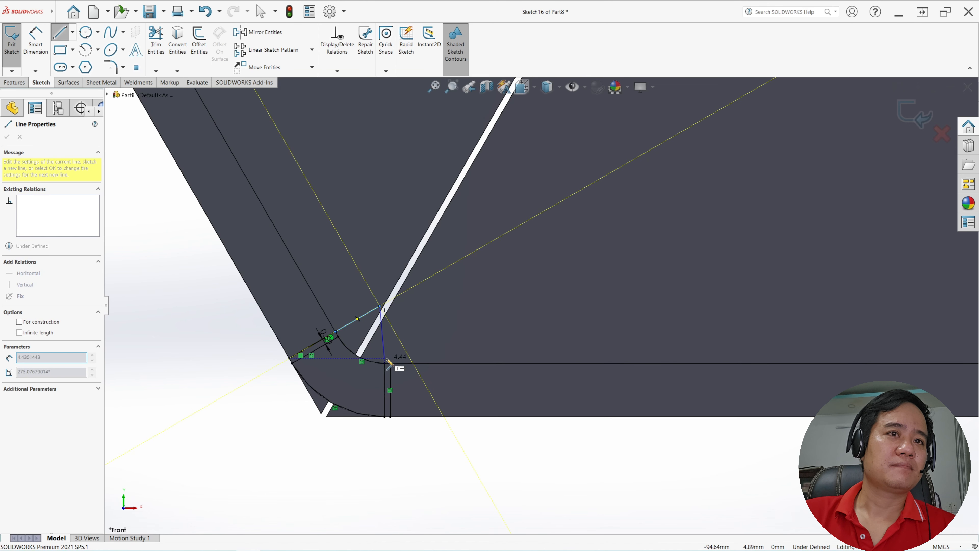
pyautogui.click(390, 363)
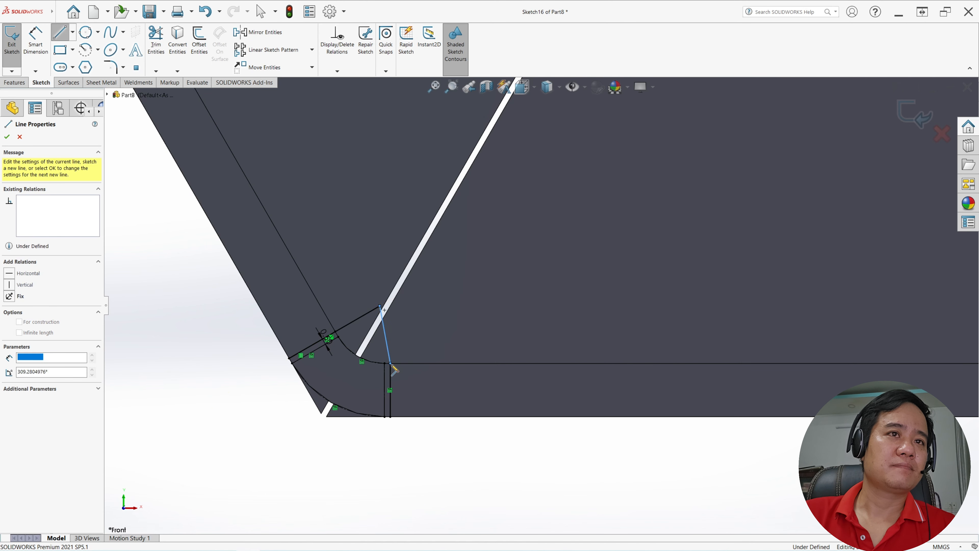
pyautogui.click(390, 416)
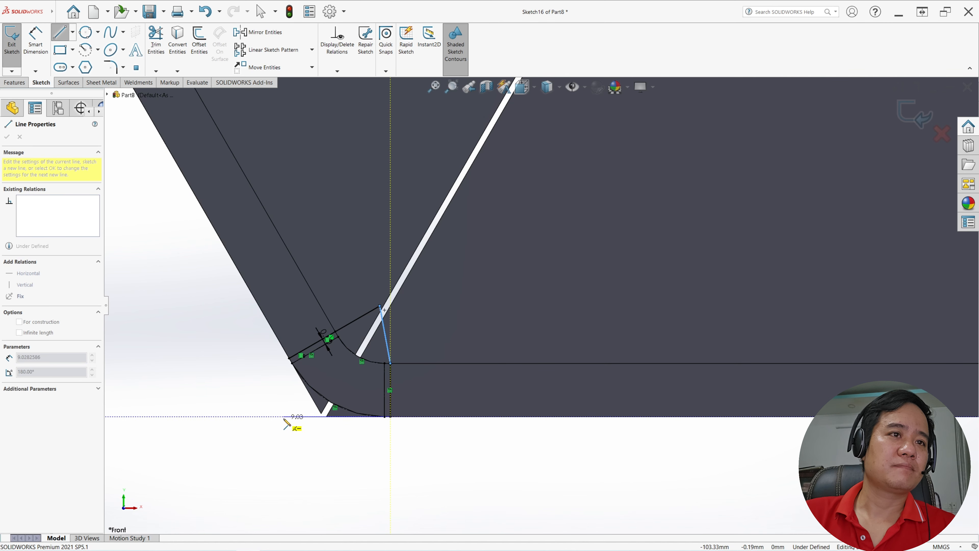
pyautogui.click(283, 417)
pyautogui.click(289, 358)
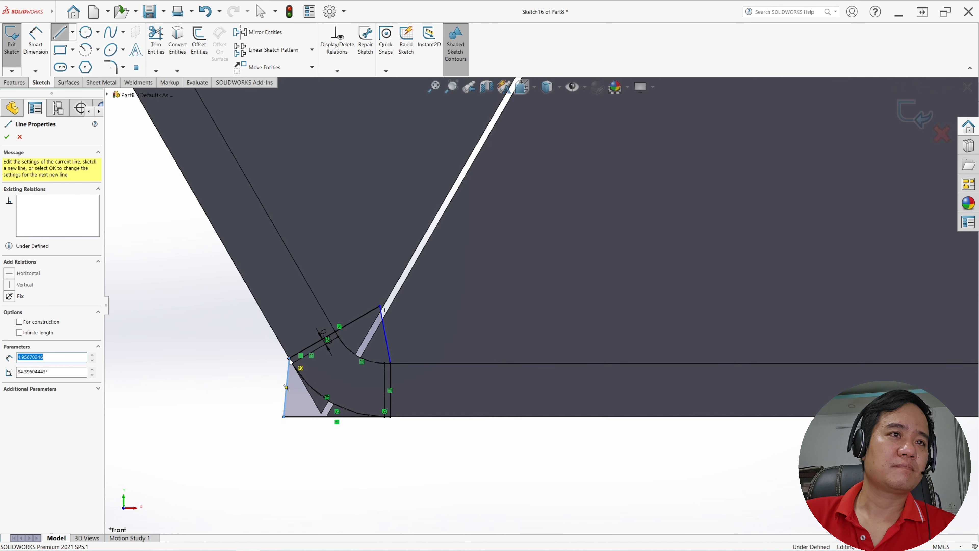
pyautogui.press('Escape')
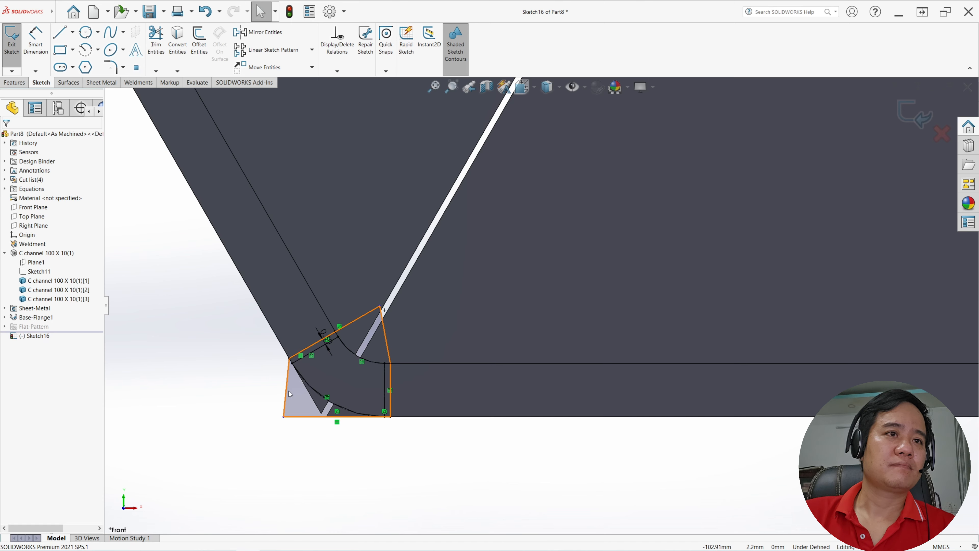
# Make the slanted outer line of the lower-left profile collinear with the outer edge of the left channel leg.
pyautogui.click(287, 393)
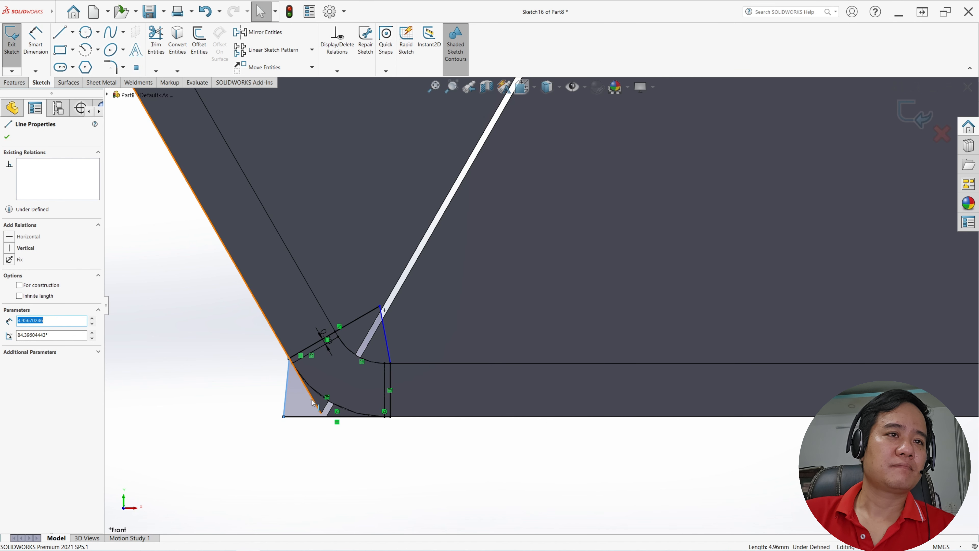
pyautogui.keyDown('ctrl'); pyautogui.click(270, 324); pyautogui.keyUp('ctrl')
pyautogui.click(9, 218)
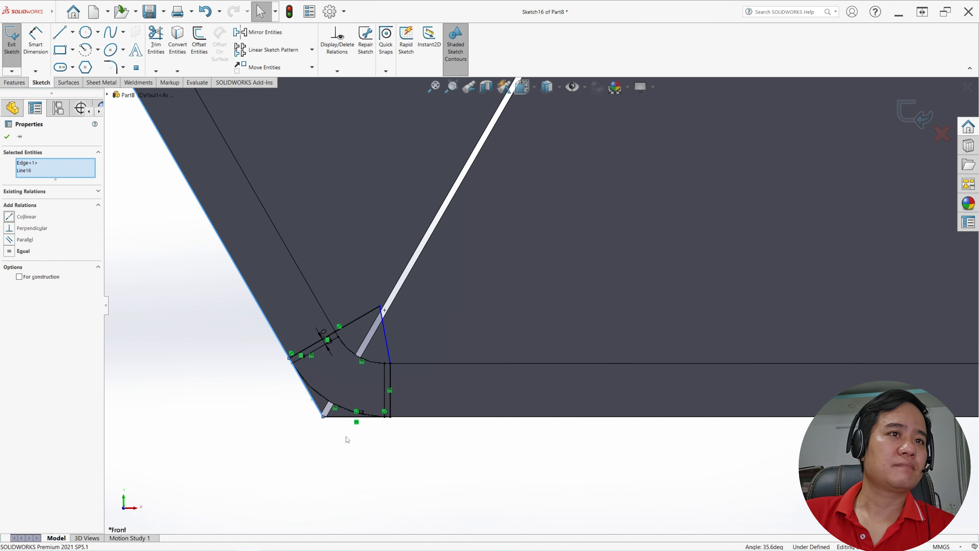
pyautogui.click(347, 440)
# Make the steep inner line of the lower-left profile collinear with the vertical offset line below it.
pyautogui.scroll(-3, 284, 438)
pyautogui.click(466, 293)
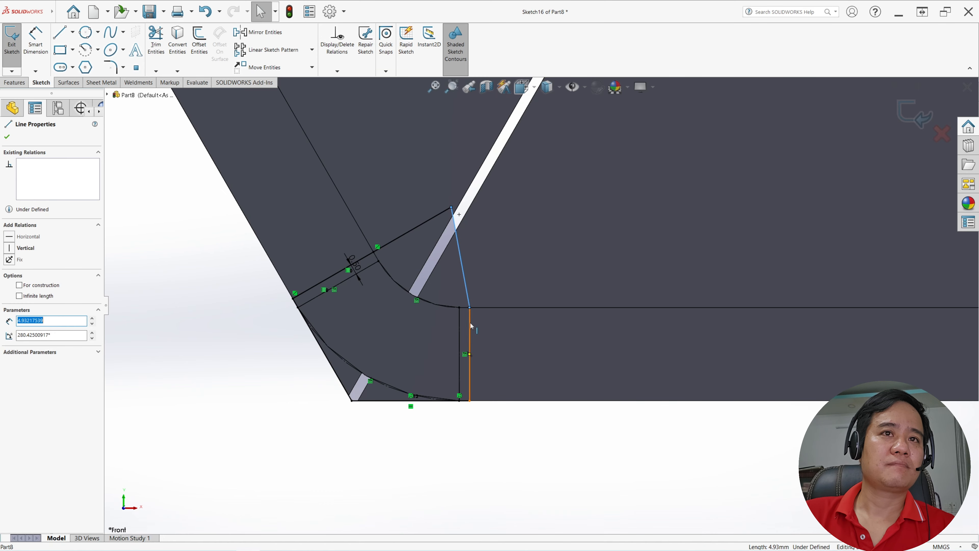
pyautogui.keyDown('ctrl'); pyautogui.click(469, 327); pyautogui.keyUp('ctrl')
pyautogui.click(10, 240)
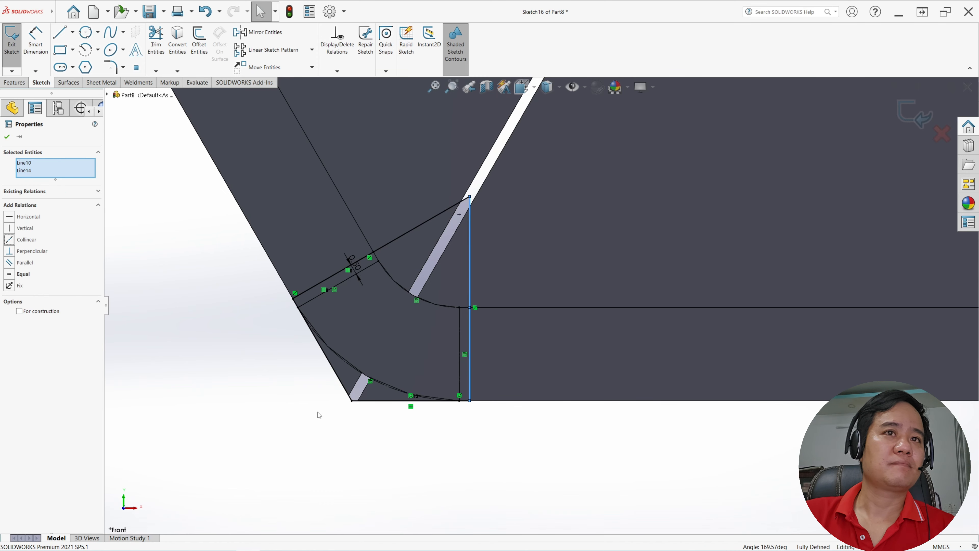
pyautogui.click(331, 450)
# Draw two inner and two outer lines joining the ends of the offset lines around the lower-right bend to form a second closed profile.
pyautogui.scroll(6, 575, 369)
pyautogui.scroll(10, 814, 322)
pyautogui.scroll(-6, 793, 309)
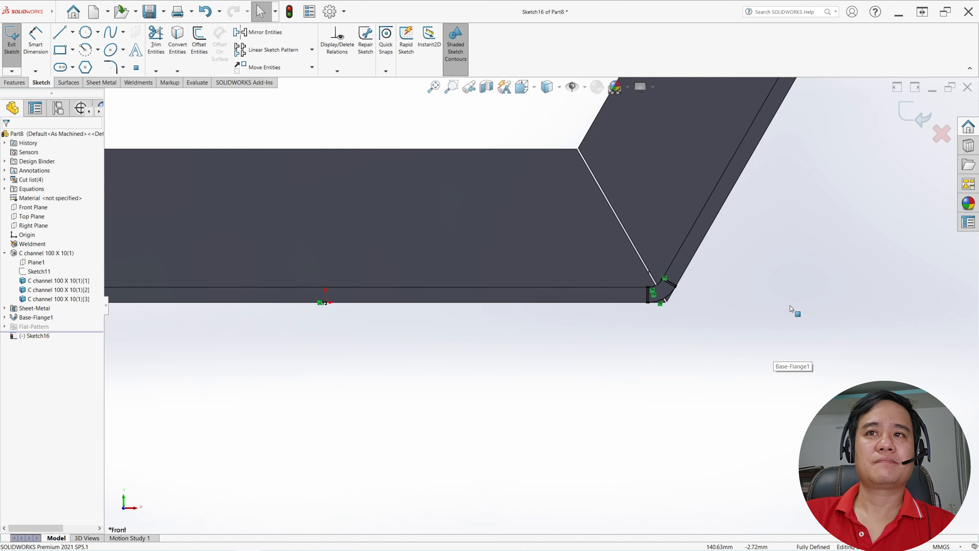
pyautogui.scroll(-1, 647, 284)
pyautogui.scroll(-3, 616, 258)
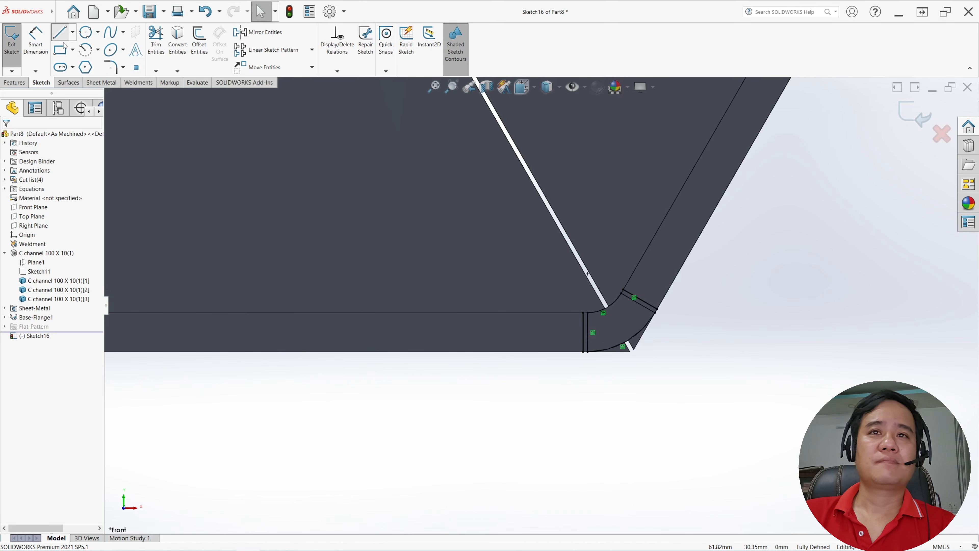
pyautogui.click(61, 34)
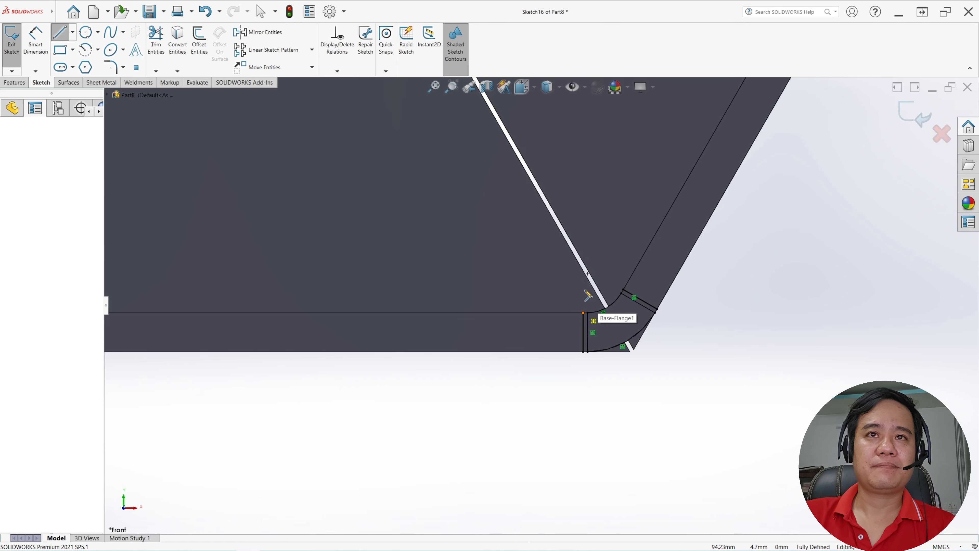
pyautogui.click(583, 312)
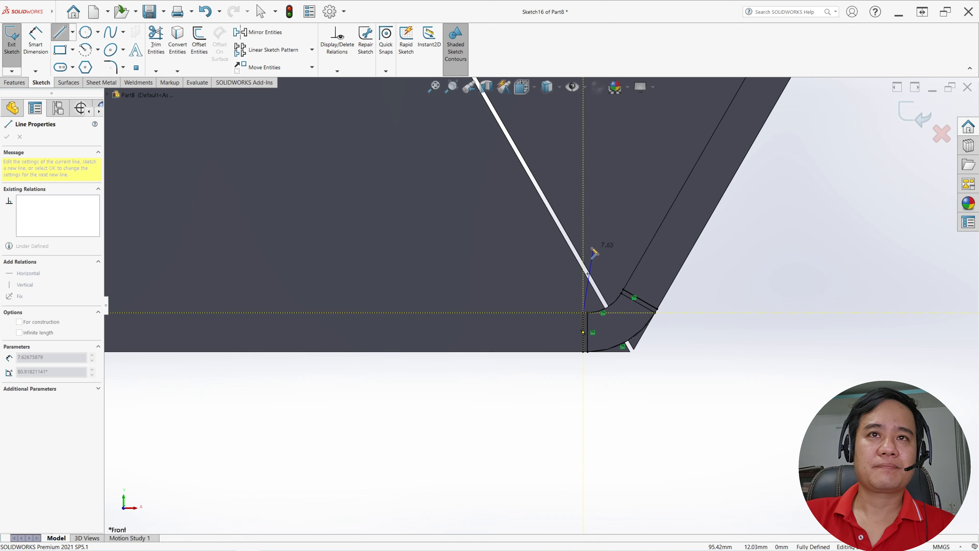
pyautogui.click(573, 271)
pyautogui.click(624, 289)
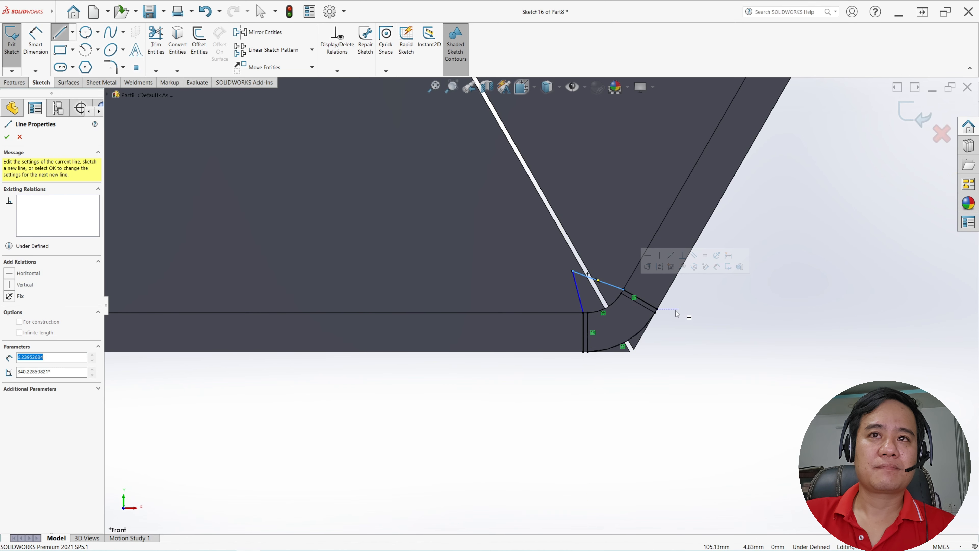
pyautogui.click(657, 308)
pyautogui.click(644, 386)
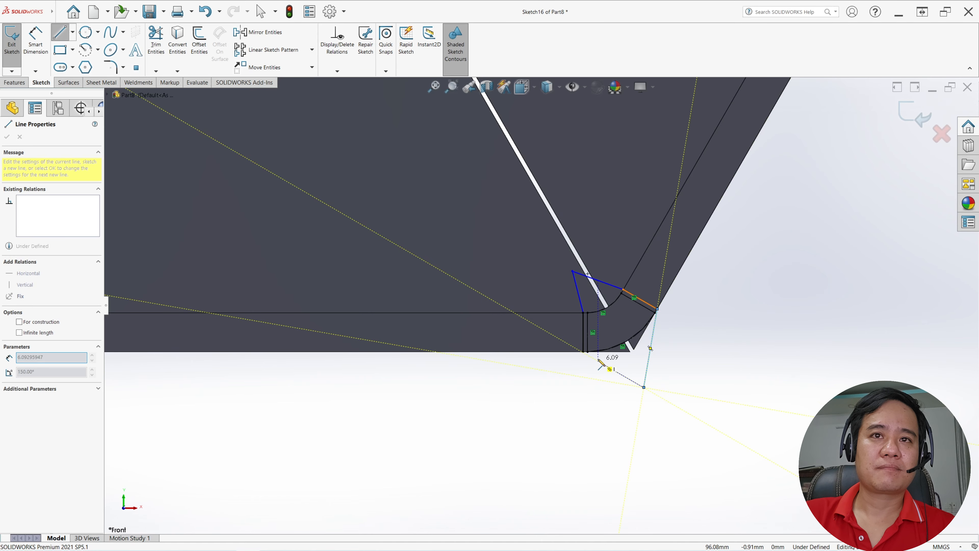
pyautogui.click(582, 351)
pyautogui.press('Escape')
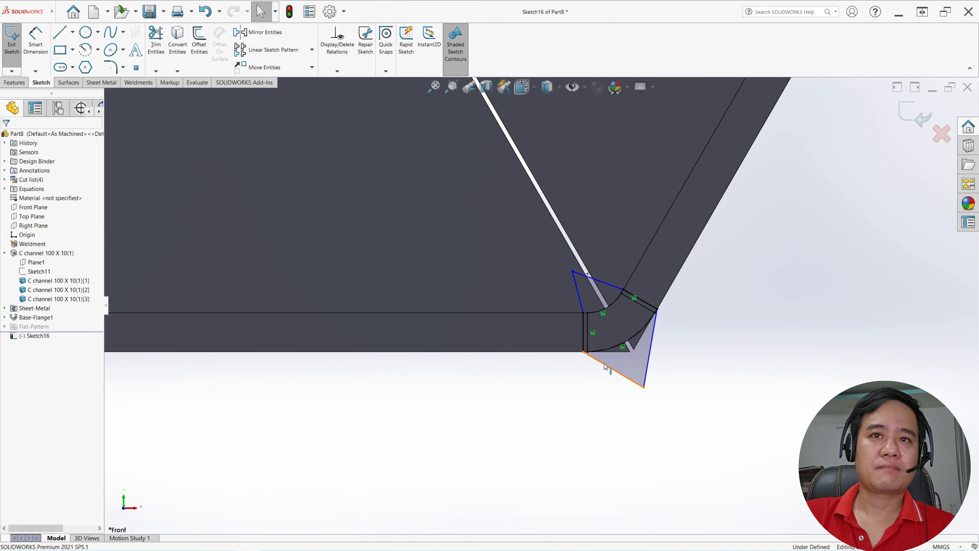
# Make the lower-right profile's two outer lines collinear with the frame's bottom edge and the right leg's outer edge.
pyautogui.click(610, 367)
pyautogui.keyDown('ctrl'); pyautogui.click(501, 351); pyautogui.keyUp('ctrl')
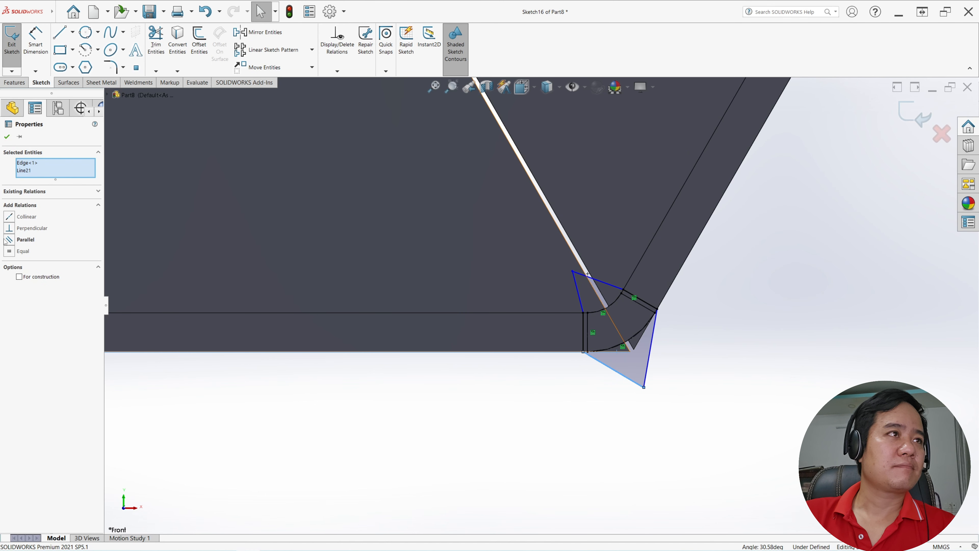
pyautogui.click(13, 219)
pyautogui.click(667, 387)
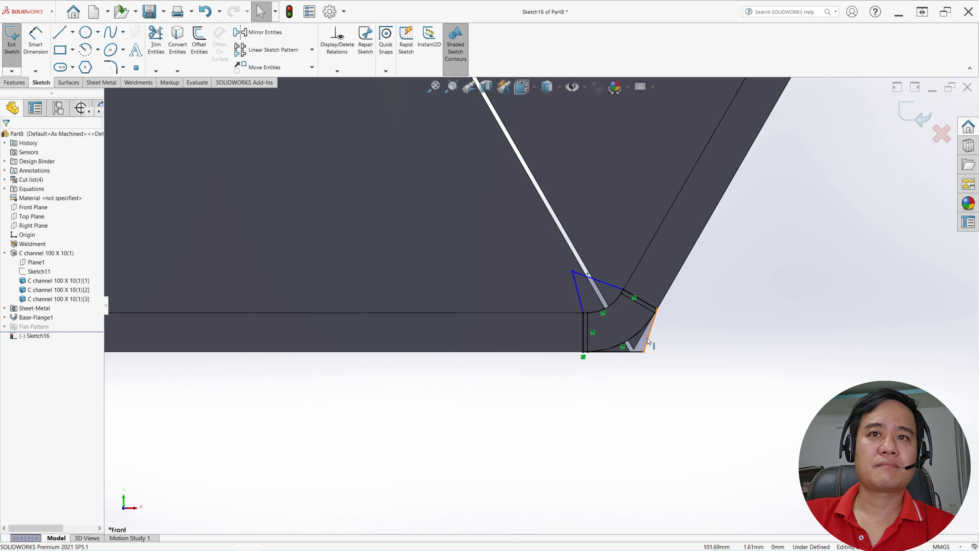
pyautogui.click(647, 338)
pyautogui.scroll(-2, 641, 338)
pyautogui.keyDown('ctrl'); pyautogui.click(625, 344); pyautogui.keyUp('ctrl')
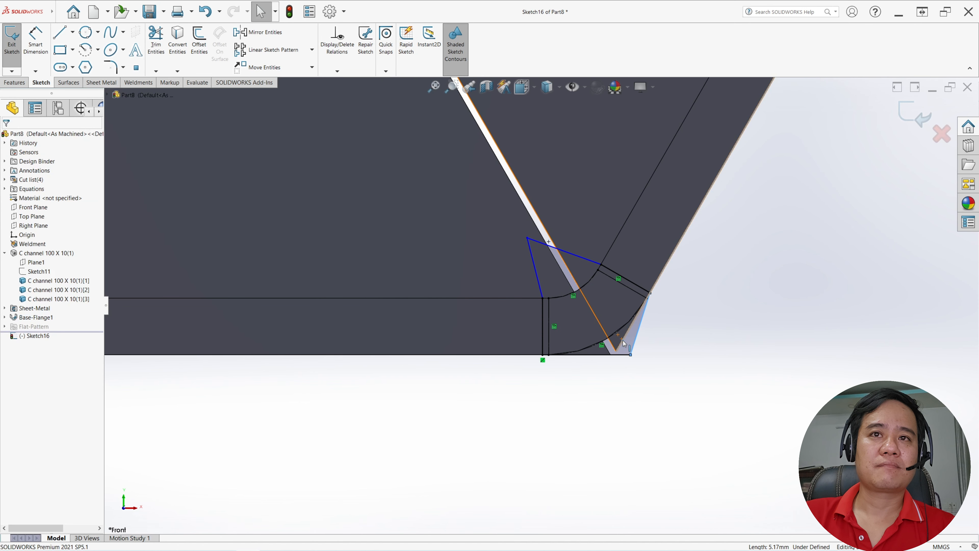
pyautogui.click(10, 218)
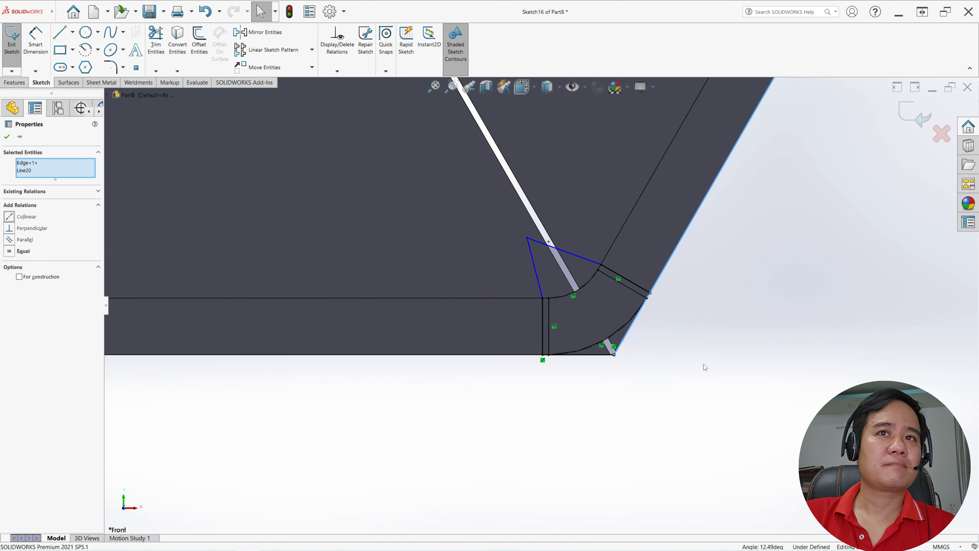
pyautogui.click(705, 367)
# Make the lower-right profile's two inner lines collinear with the slanted and vertical offset lines, and exit the sketch.
pyautogui.click(609, 270)
pyautogui.keyDown('ctrl'); pyautogui.click(585, 260); pyautogui.keyUp('ctrl')
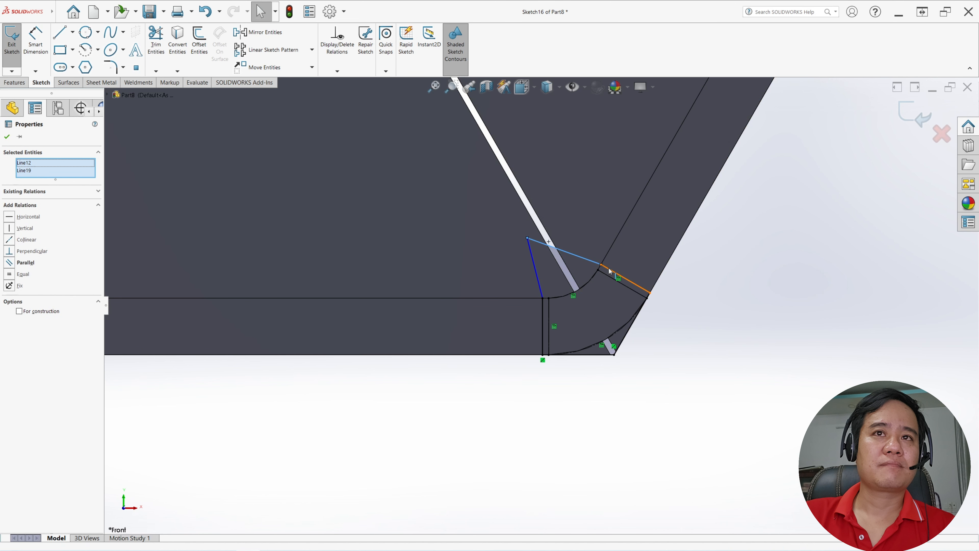
pyautogui.click(654, 234)
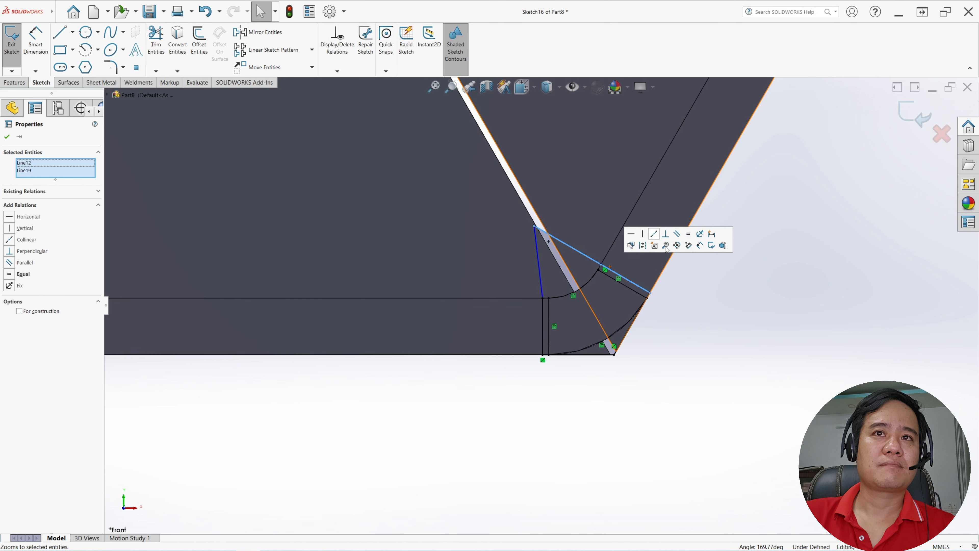
pyautogui.press('Escape')
pyautogui.click(543, 285)
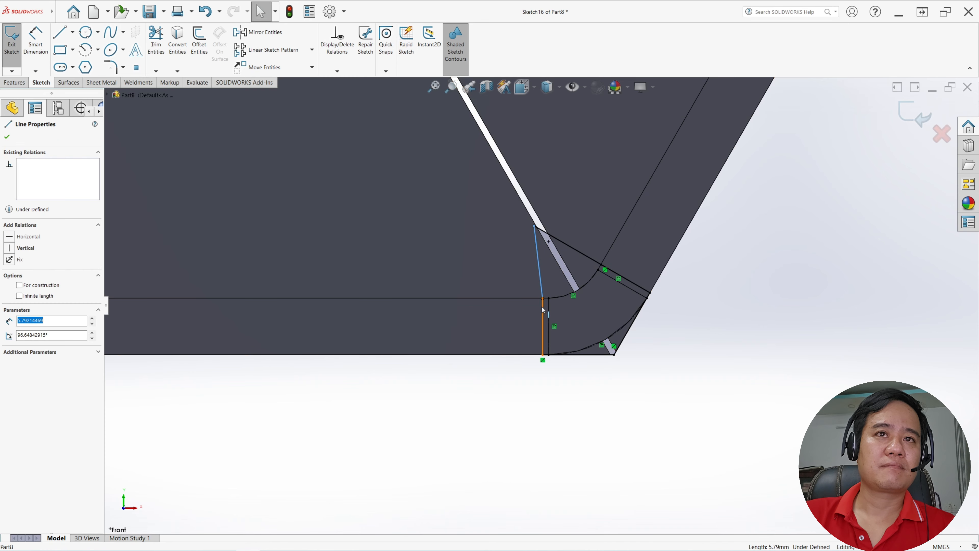
pyautogui.keyDown('ctrl'); pyautogui.click(543, 320); pyautogui.keyUp('ctrl')
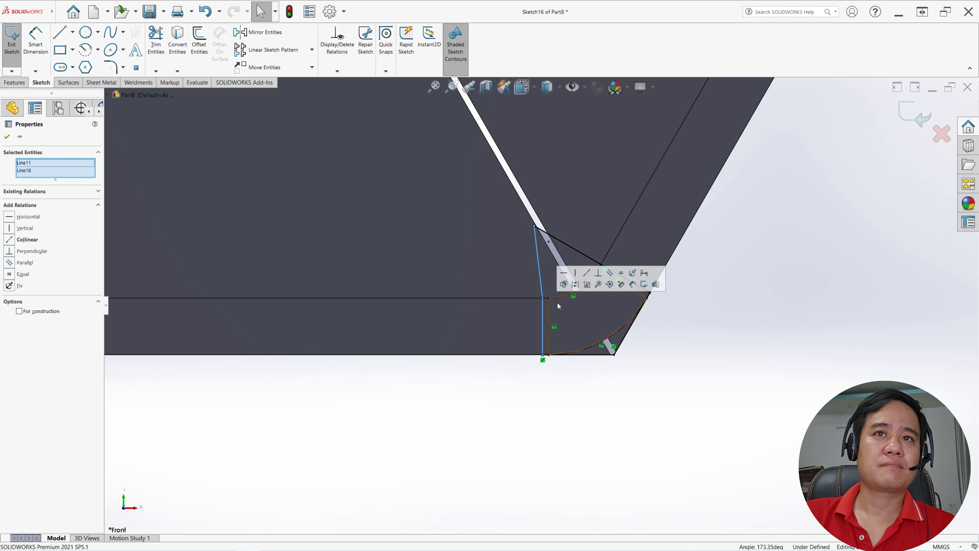
pyautogui.click(586, 272)
pyautogui.press('Escape')
pyautogui.scroll(3, 732, 304)
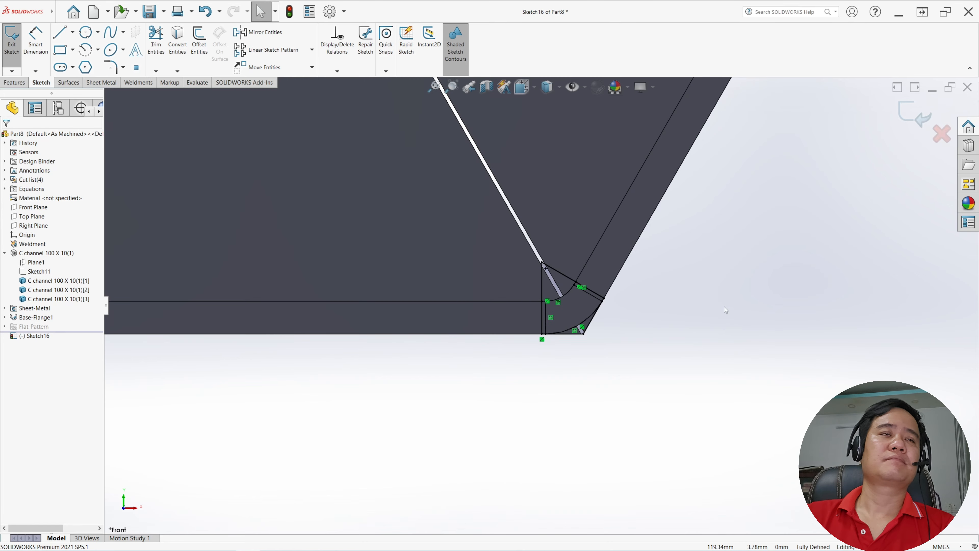
pyautogui.click(12, 39)
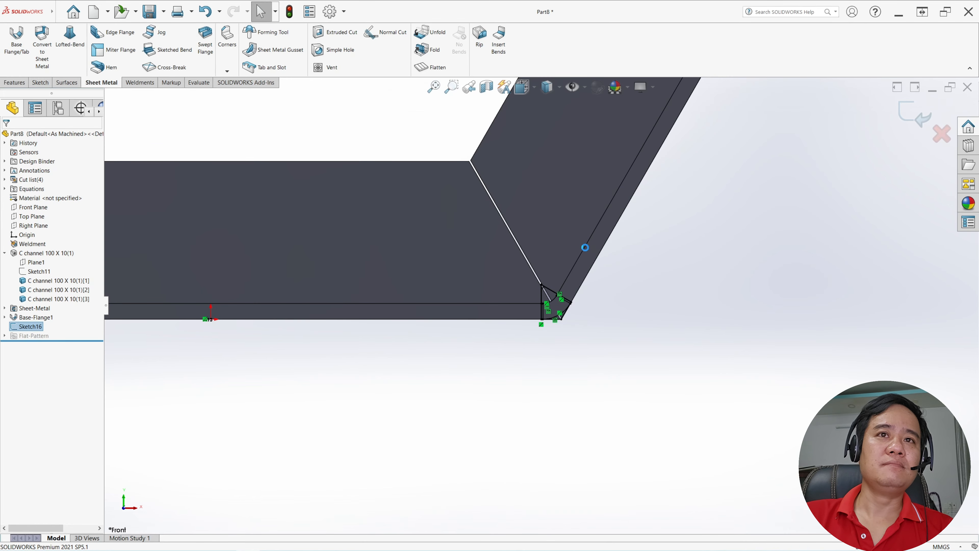
# Start an extruded cut from the corner profile sketch, set it to Through All and reverse its direction through the frame.
pyautogui.moveTo(585, 248); pyautogui.dragTo(583, 330, button='middle')
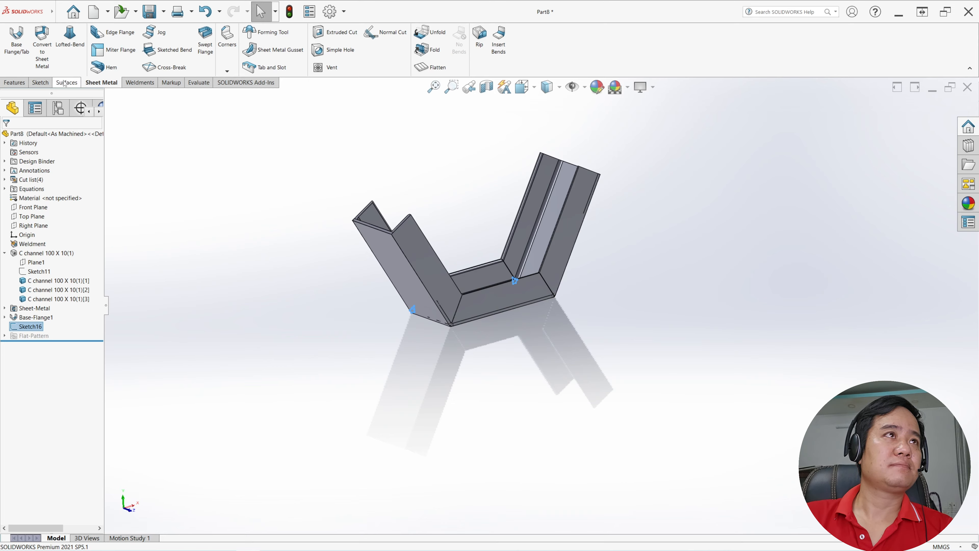
pyautogui.click(14, 82)
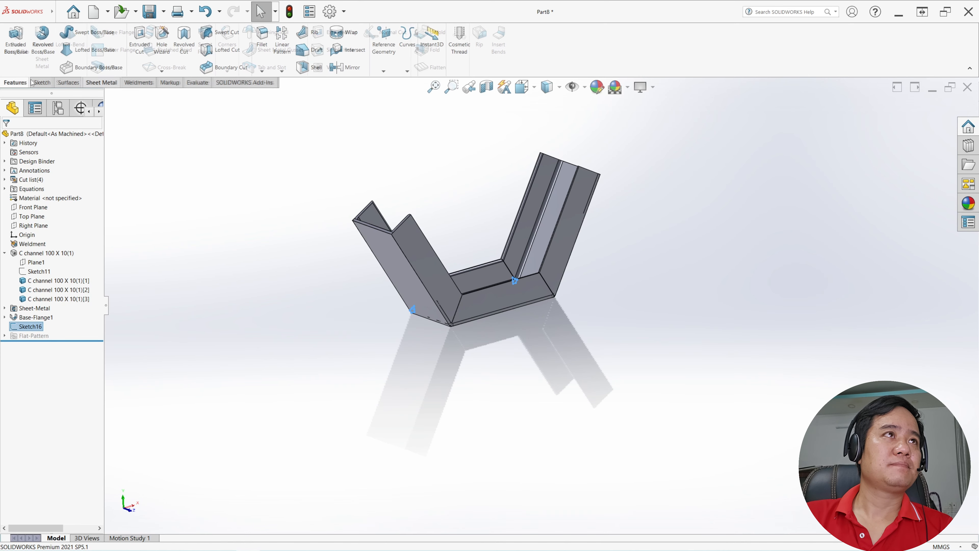
pyautogui.click(143, 43)
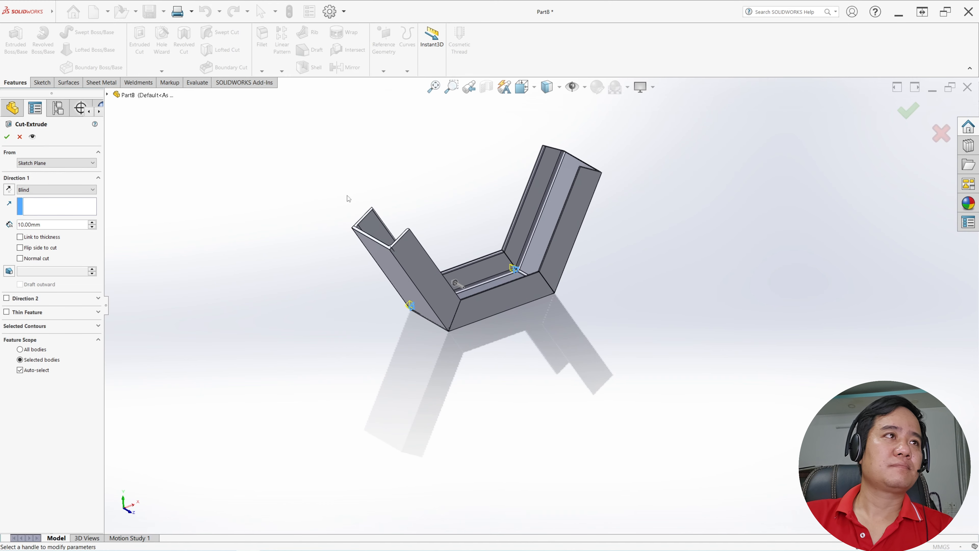
pyautogui.click(44, 190)
pyautogui.click(47, 205)
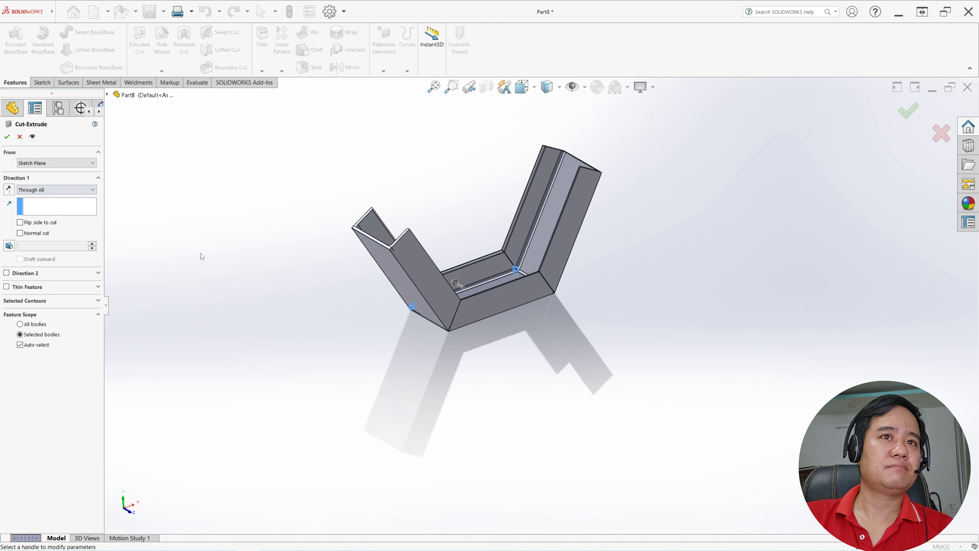
pyautogui.click(9, 192)
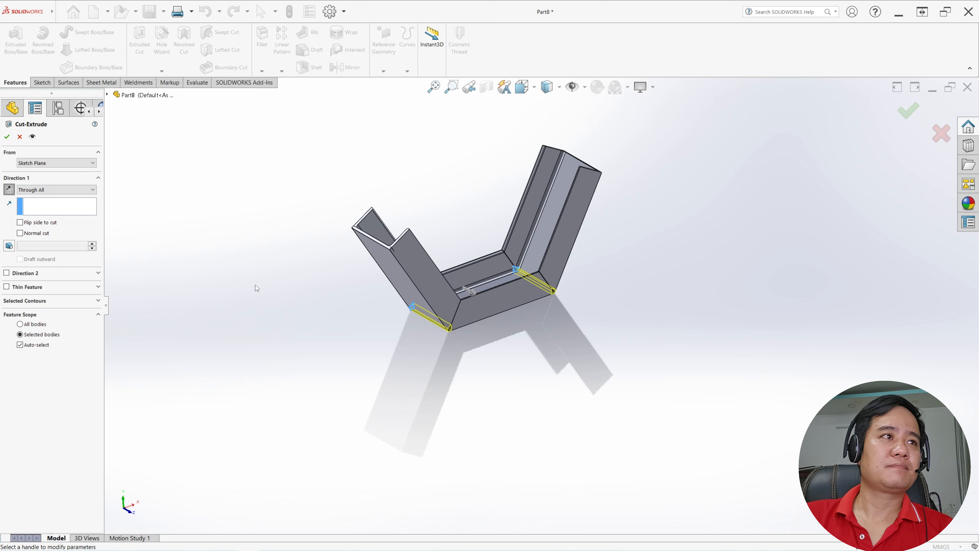
pyautogui.moveTo(255, 286); pyautogui.dragTo(234, 274, button='middle')
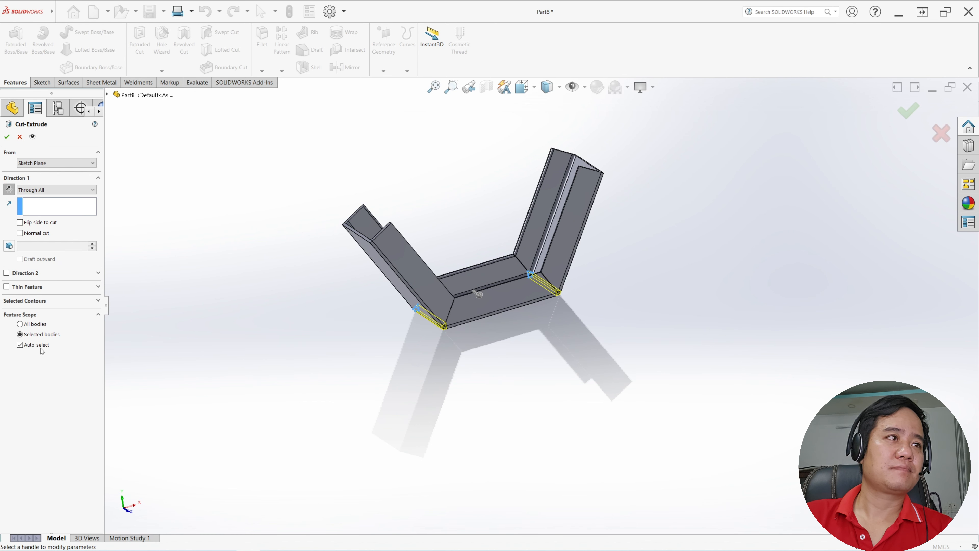
# Limit the cut's feature scope to the three C channel bodies instead of automatic selection, and accept the cut.
pyautogui.click(20, 344)
pyautogui.moveTo(294, 335)
pyautogui.mouseDown(button='middle')
pyautogui.moveTo(286, 302)
pyautogui.moveTo(280, 336)
pyautogui.mouseUp(button='middle')
pyautogui.click(393, 252)
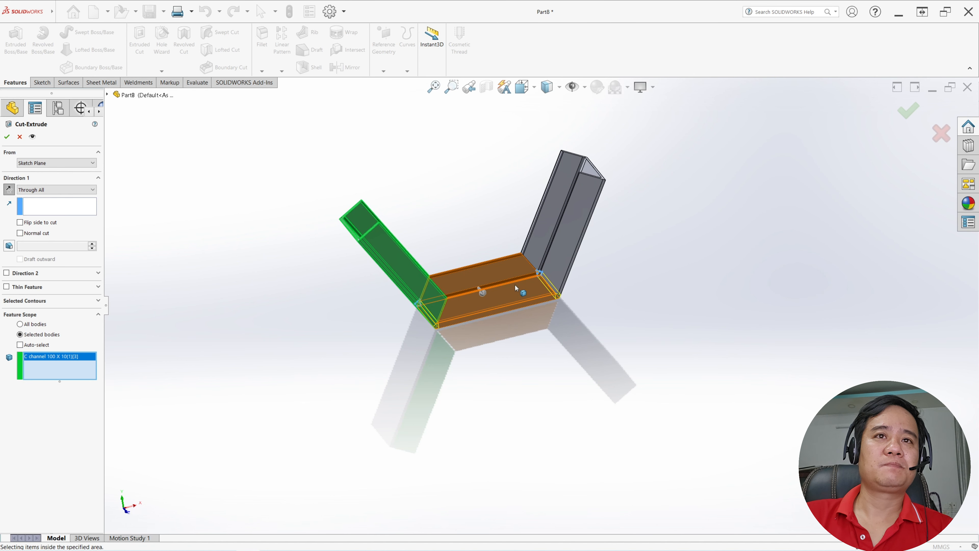
pyautogui.click(525, 287)
pyautogui.click(567, 238)
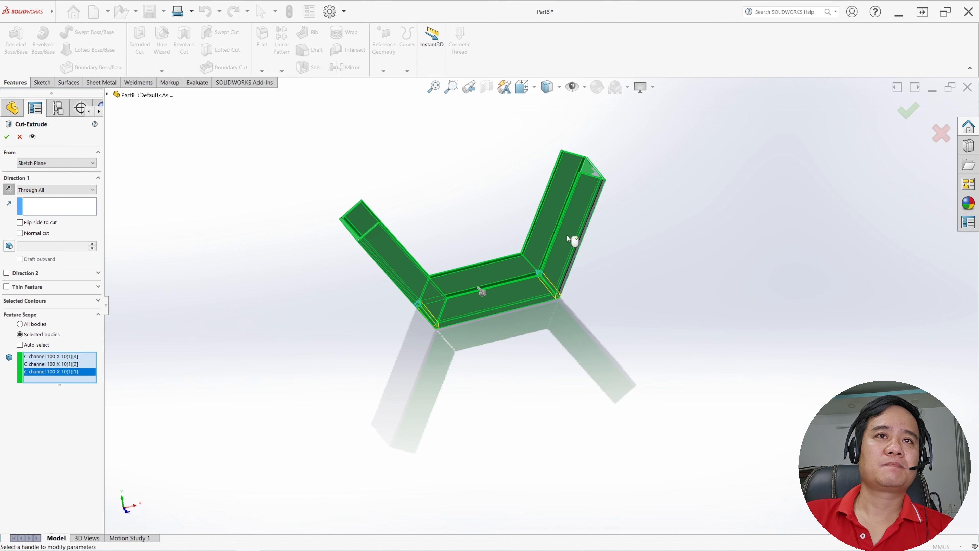
pyautogui.click(8, 138)
pyautogui.scroll(-5, 526, 293)
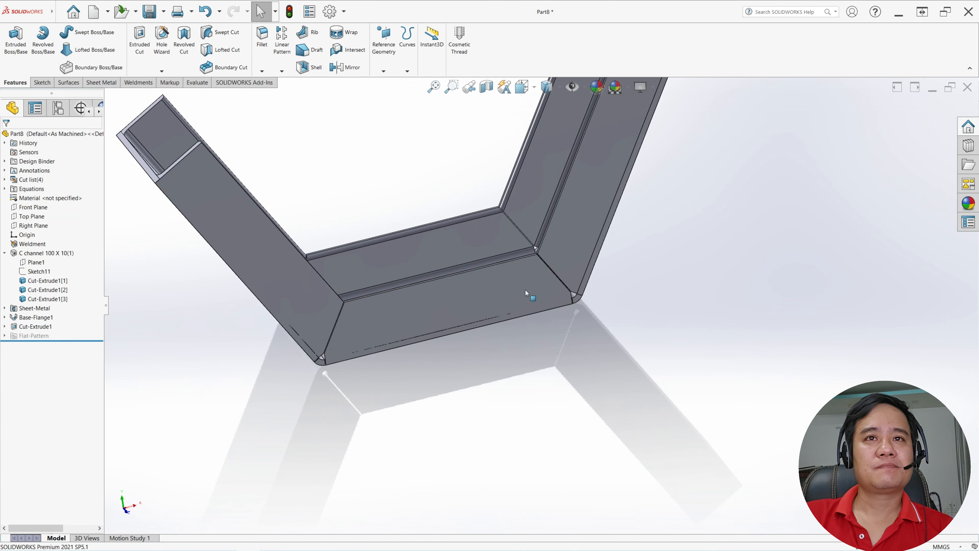
pyautogui.moveTo(524, 290); pyautogui.dragTo(466, 236, button='middle')
pyautogui.scroll(4, 561, 246)
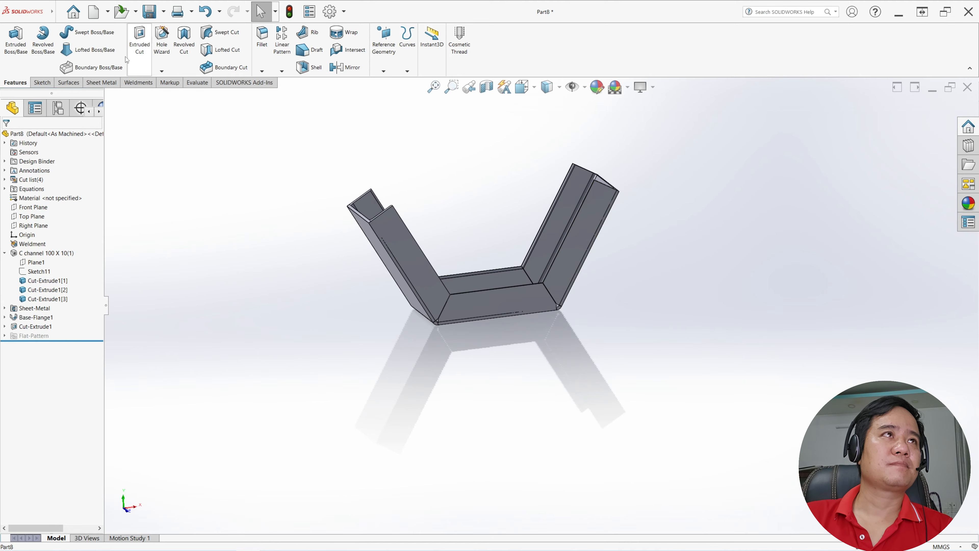
# Combine the three cut channel bodies and the base flange into one body with the Add operation.
pyautogui.click(59, 12)
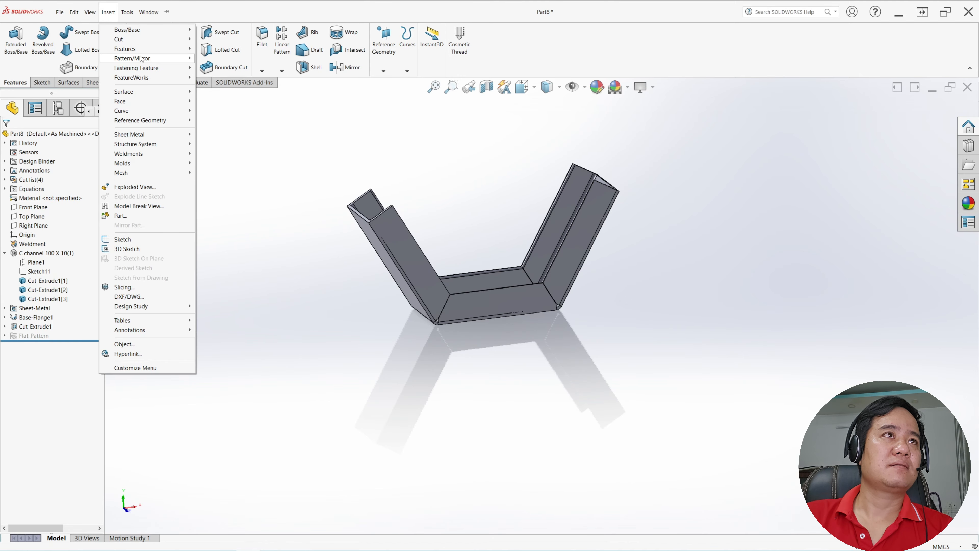
pyautogui.moveTo(135, 49)
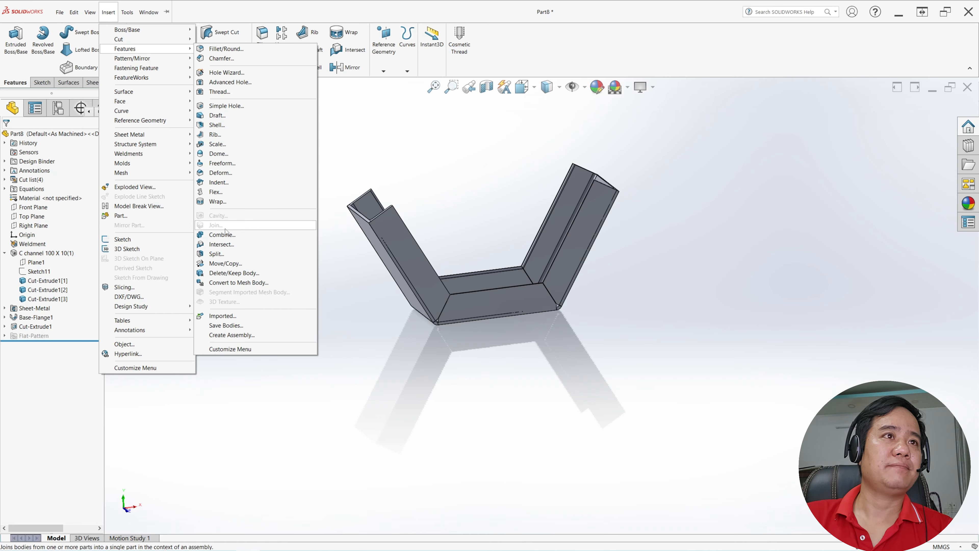
pyautogui.click(230, 236)
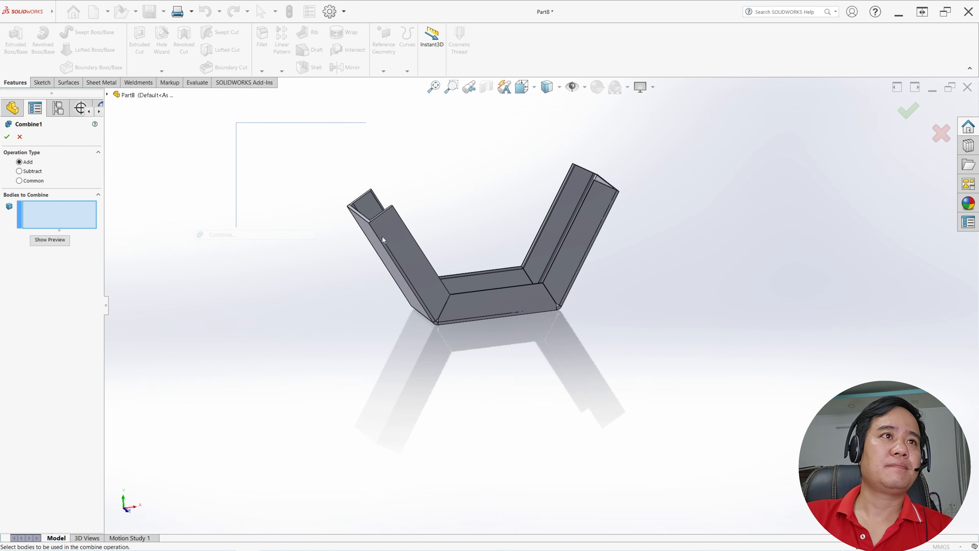
pyautogui.moveTo(383, 239); pyautogui.dragTo(689, 363)
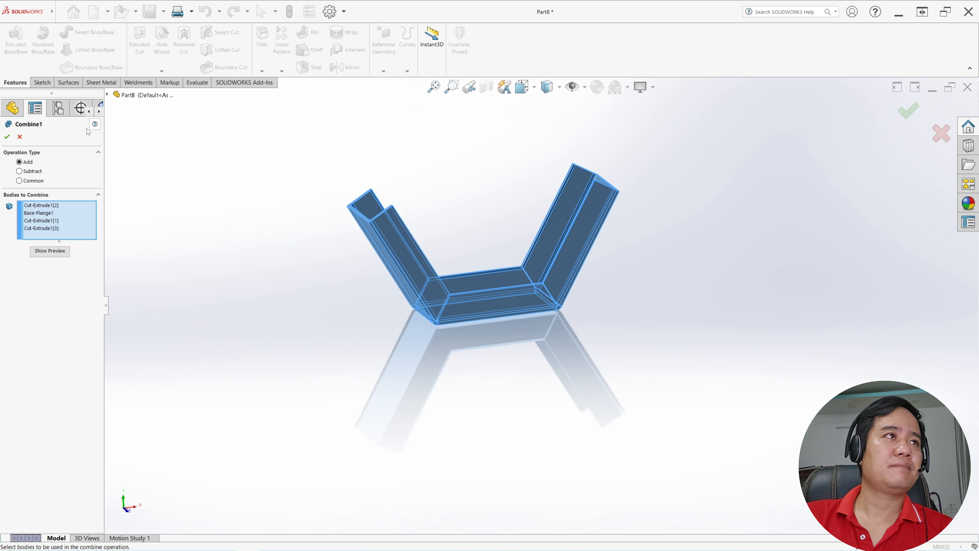
pyautogui.click(7, 137)
pyautogui.moveTo(478, 162); pyautogui.dragTo(530, 201, button='middle')
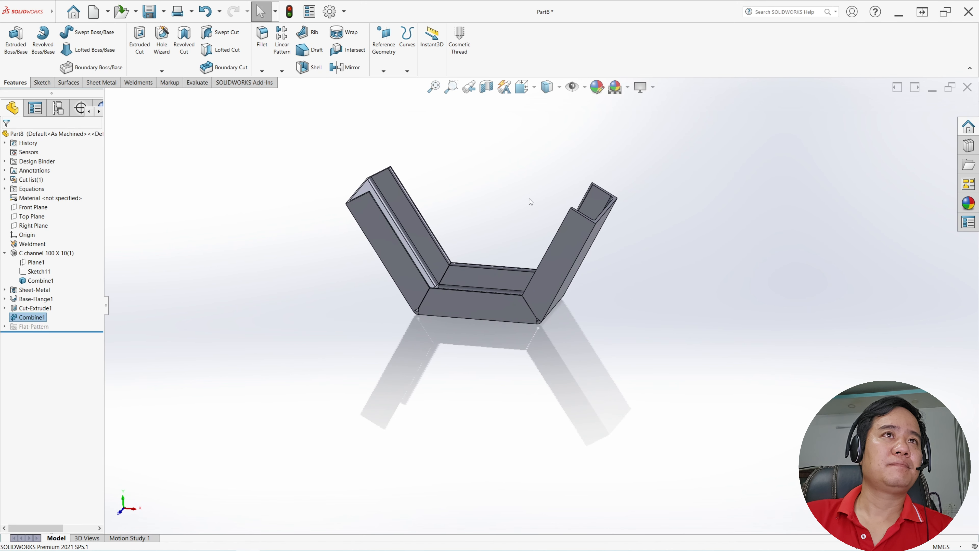
# Flatten the combined sheet metal body.
pyautogui.click(106, 84)
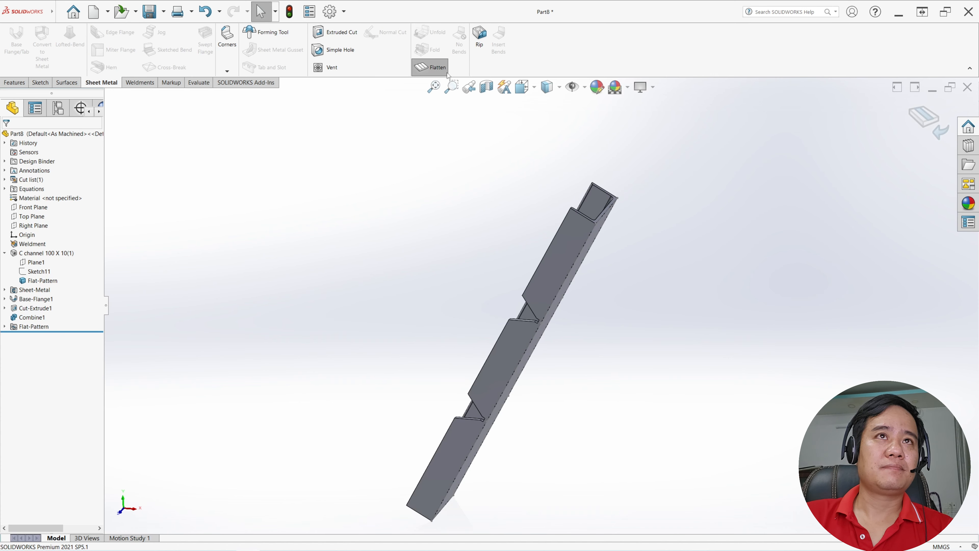
pyautogui.moveTo(539, 219); pyautogui.dragTo(570, 322, button='middle')
pyautogui.scroll(3, 570, 323)
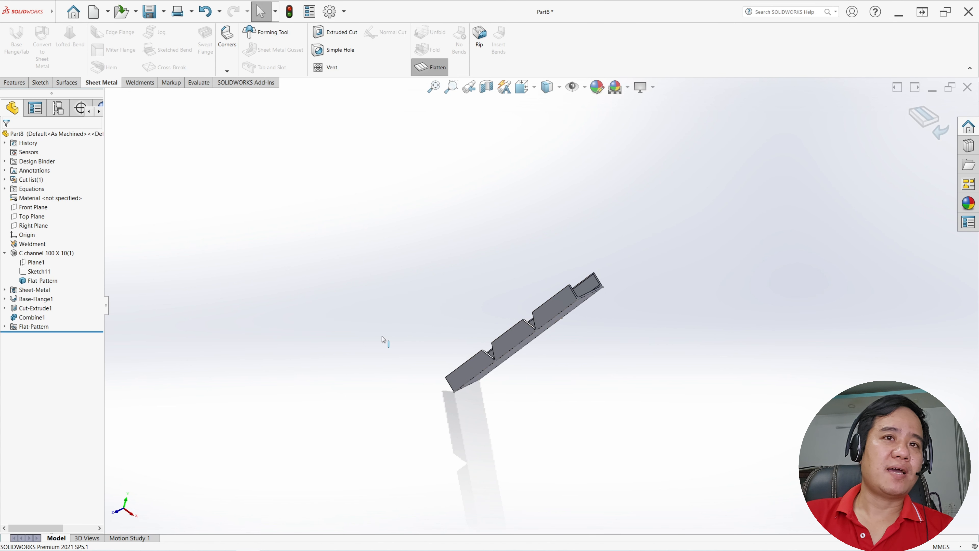
pyautogui.moveTo(529, 349); pyautogui.dragTo(526, 378, button='middle')
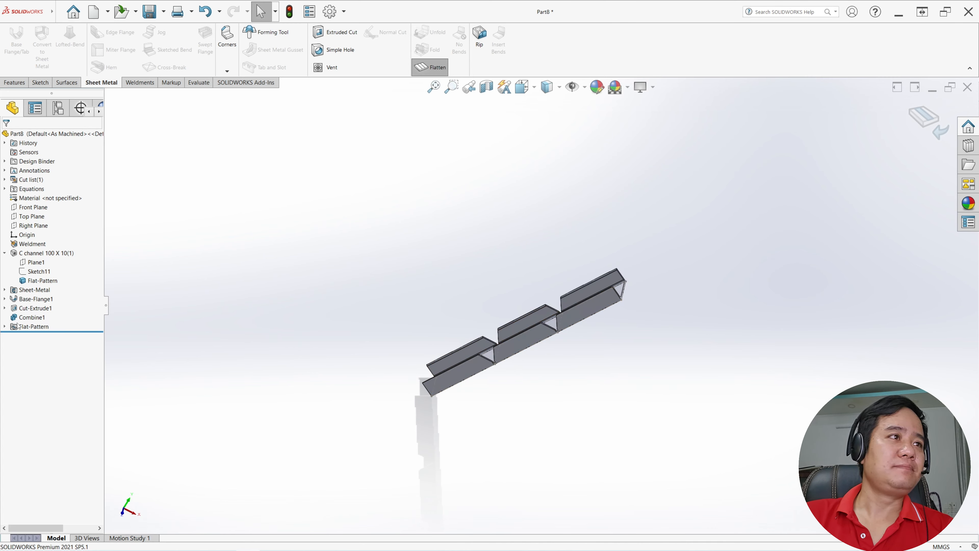
# Edit the flat pattern so its fixed face is the outer bottom face of the frame's middle segment.
pyautogui.click(5, 327)
pyautogui.click(45, 335)
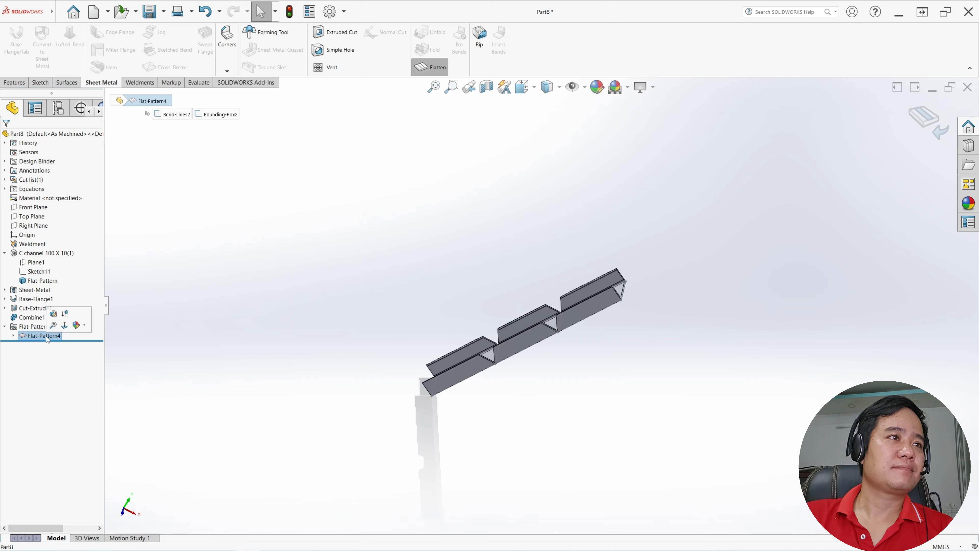
pyautogui.click(53, 314)
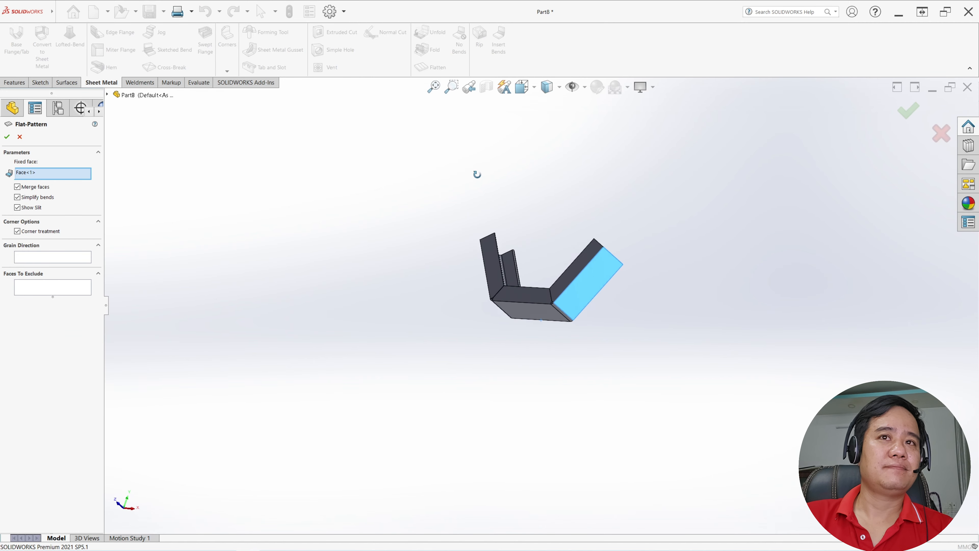
pyautogui.click(538, 312)
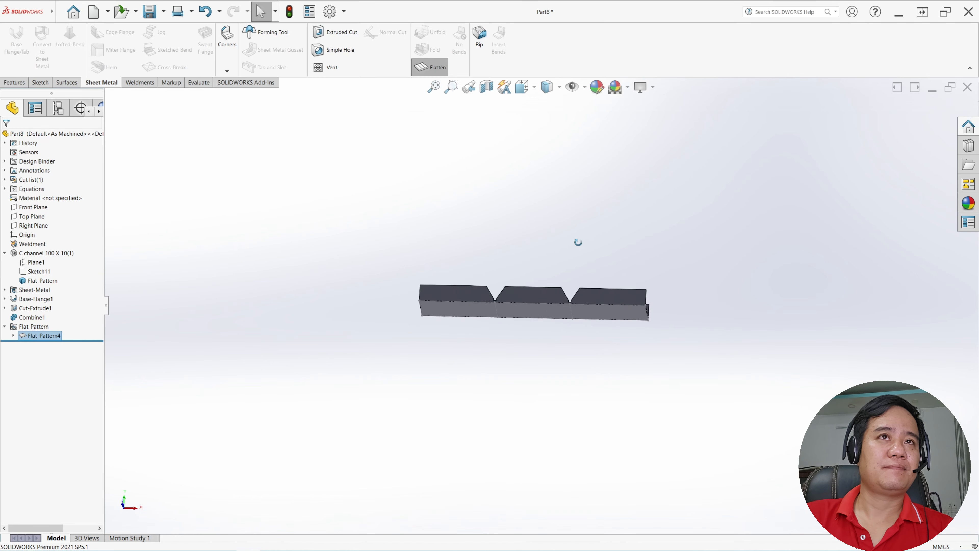
pyautogui.moveTo(533, 281); pyautogui.dragTo(519, 325, button='middle')
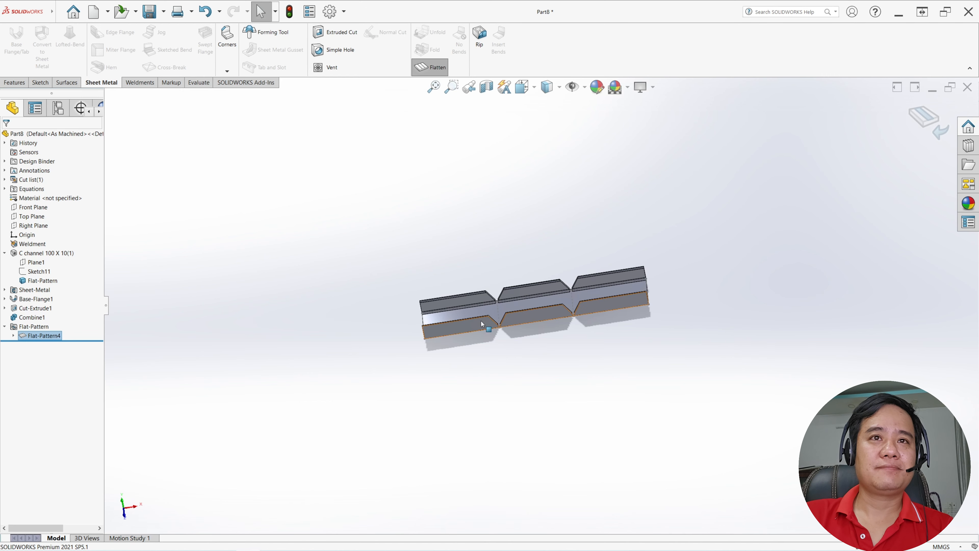
pyautogui.moveTo(485, 324); pyautogui.dragTo(494, 284, button='middle')
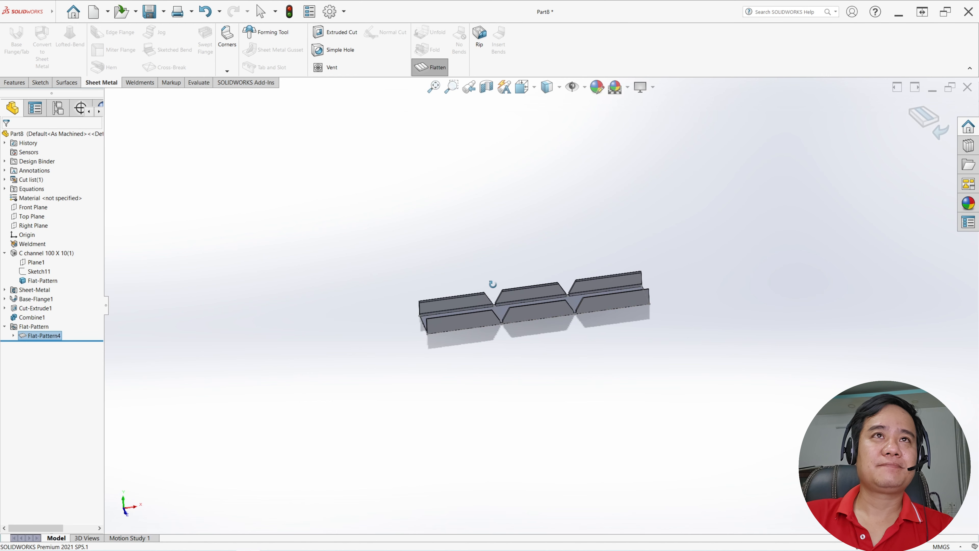
# Return the part from its flat pattern to the folded state and collapse the C channel feature in the feature tree.
pyautogui.click(437, 68)
pyautogui.press('Escape')
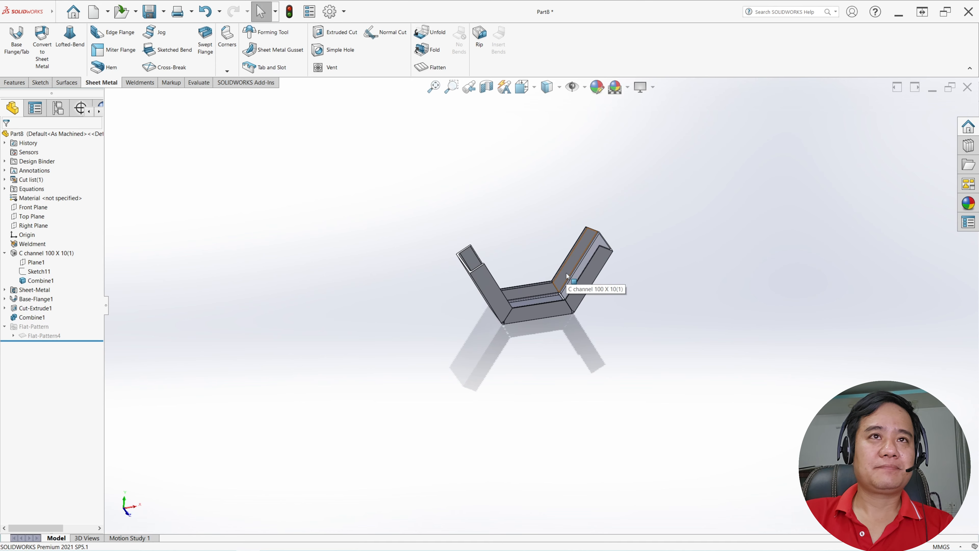
pyautogui.click(5, 253)
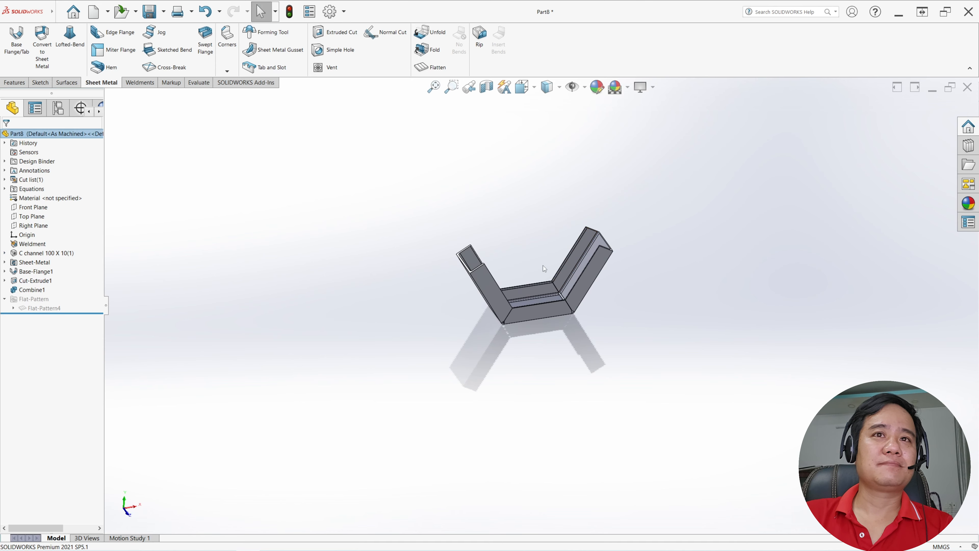
pyautogui.moveTo(543, 266); pyautogui.dragTo(533, 238, button='middle')
pyautogui.scroll(-1, 627, 256)
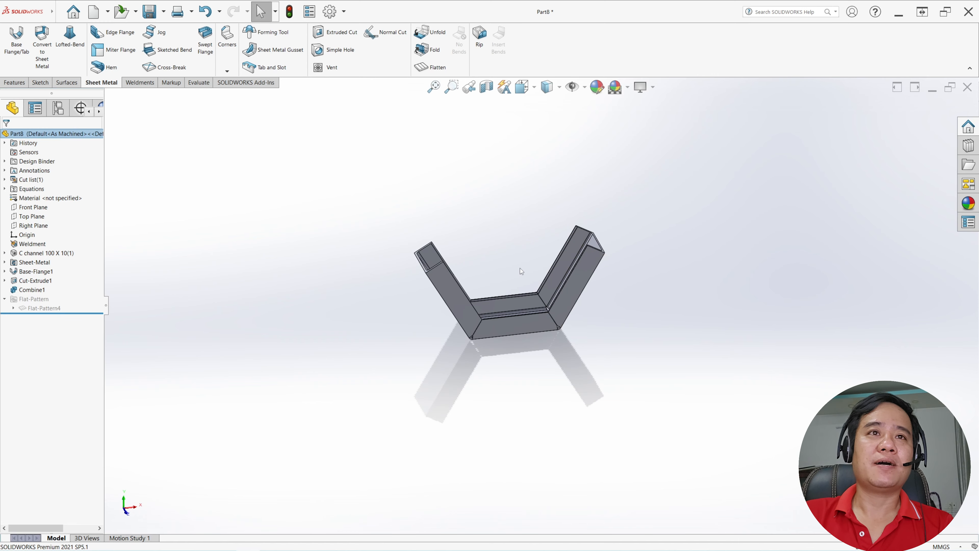
# Edit the base flange's path sketch and set the horizontal middle line's length to 300 mm.
pyautogui.click(7, 271)
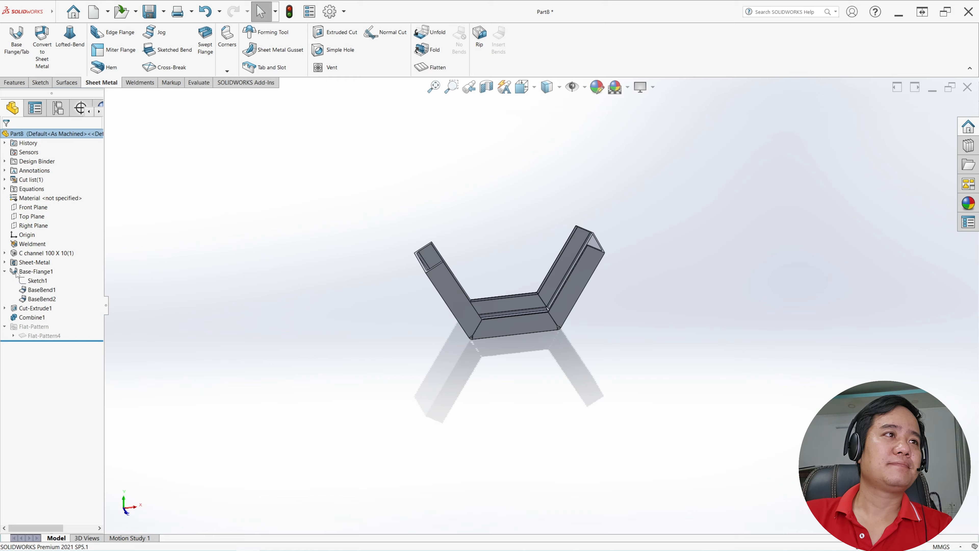
pyautogui.click(33, 281)
pyautogui.click(39, 259)
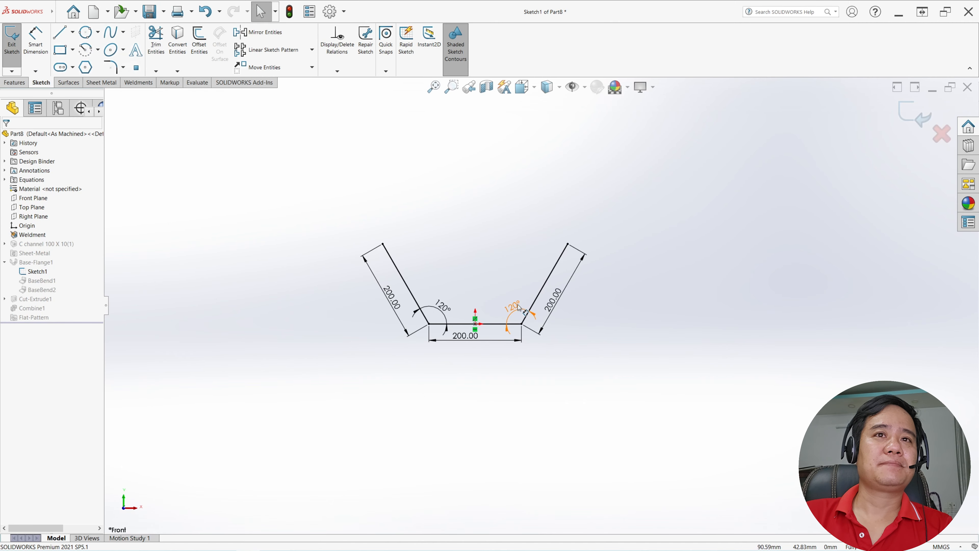
pyautogui.doubleClick(467, 336)
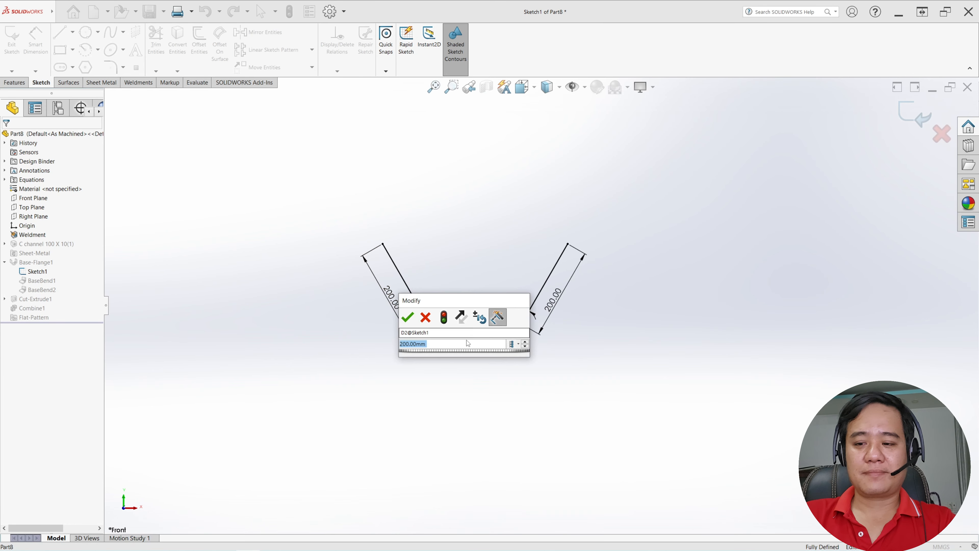
pyautogui.write('300')
pyautogui.press('Return')
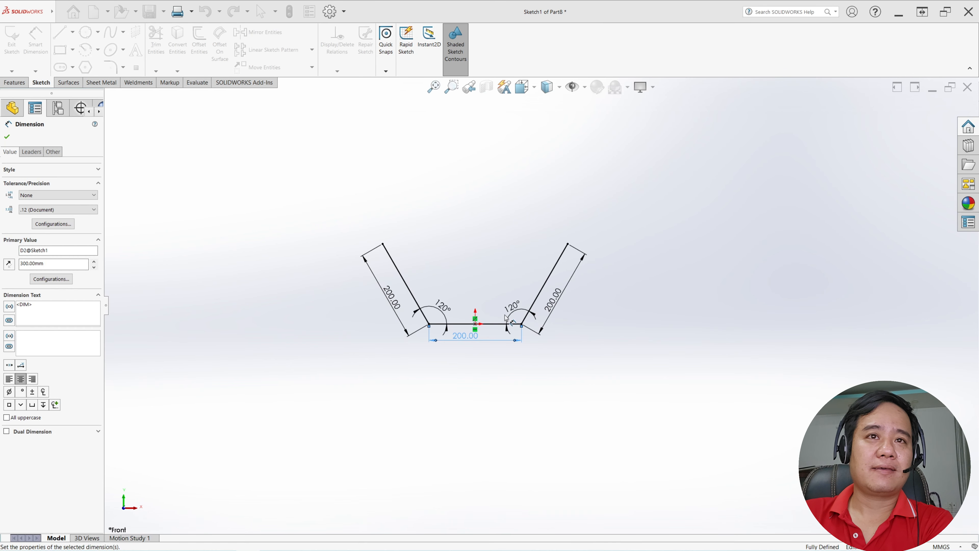
# Set the angle between the middle line and the right leg to 150°, and exit the sketch to rebuild the frame.
pyautogui.doubleClick(536, 305)
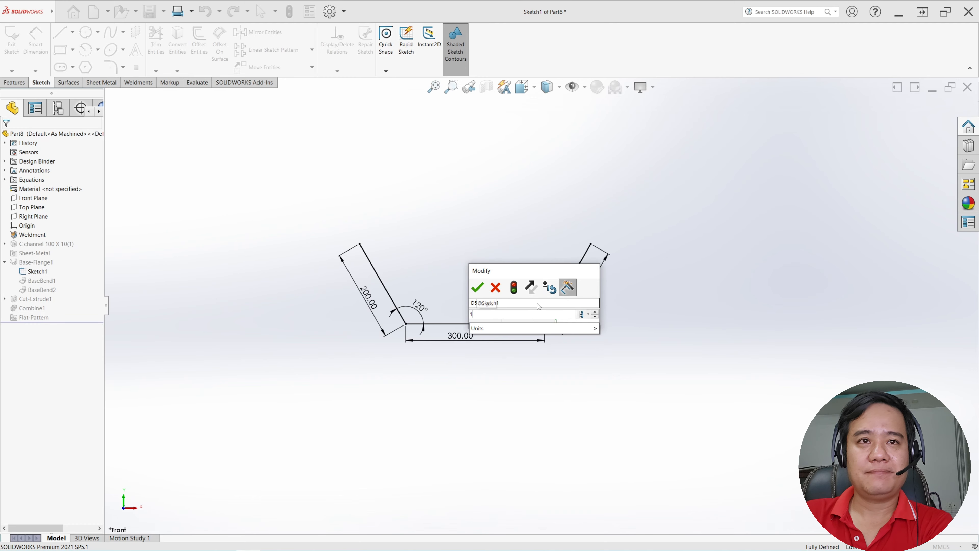
pyautogui.write('150.00deg')
pyautogui.press('Return')
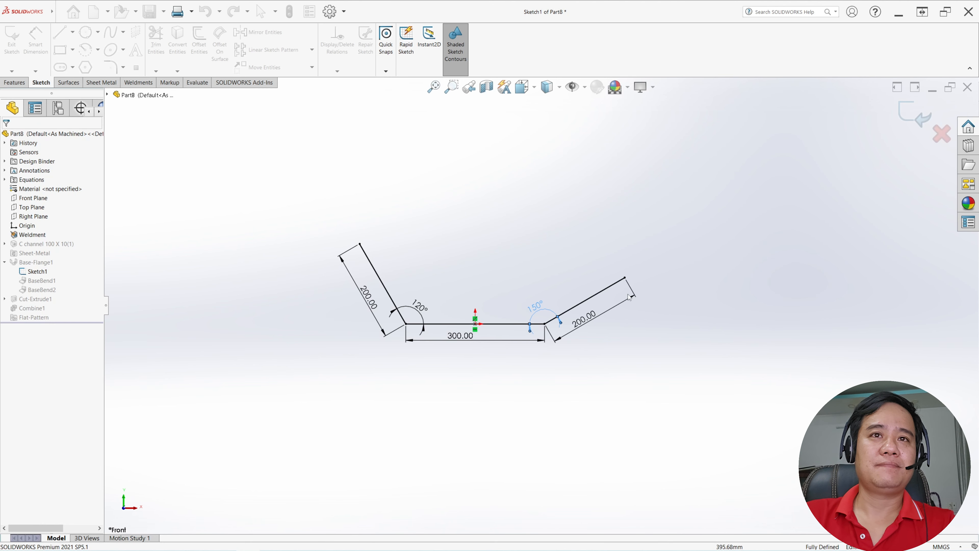
pyautogui.click(6, 48)
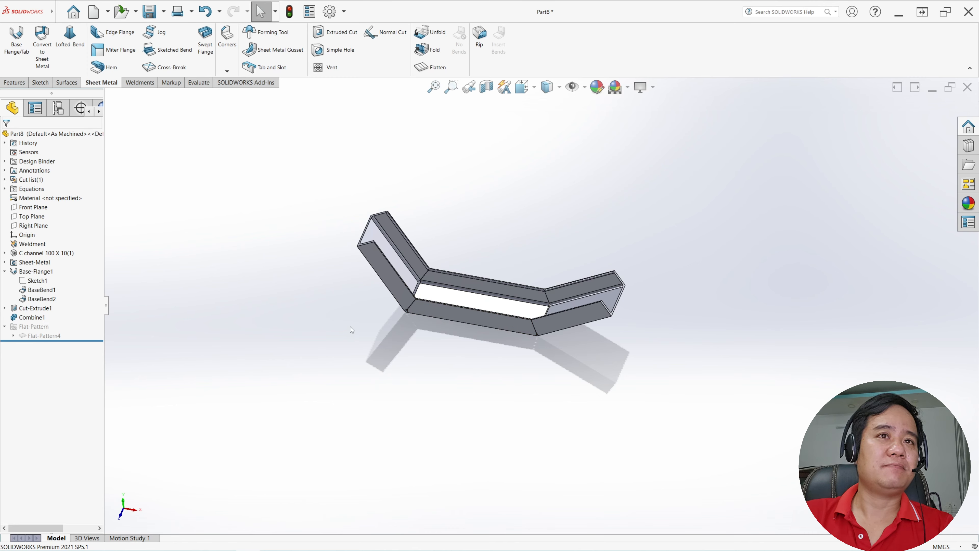
# Edit the C channel structural member and set its profile rotation angle to 90°.
pyautogui.click(5, 253)
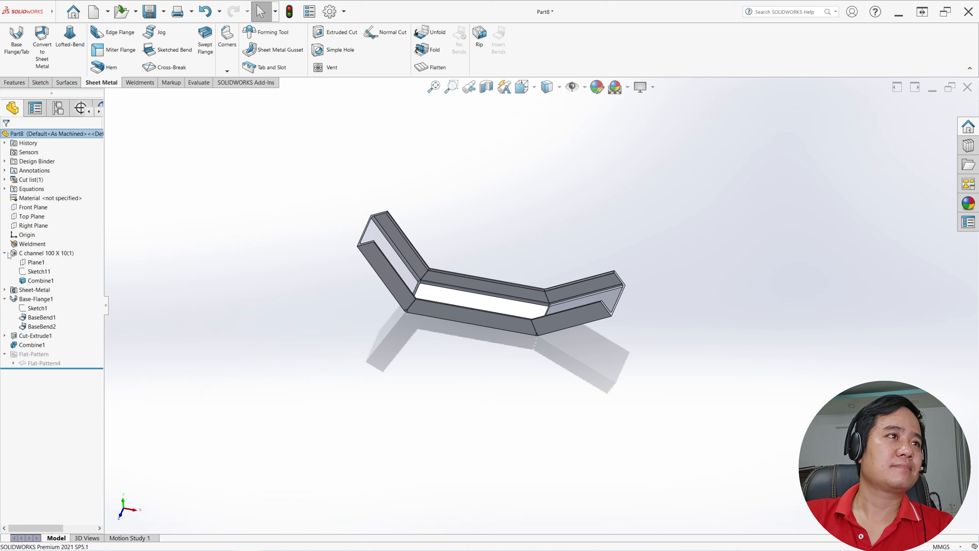
pyautogui.click(38, 272)
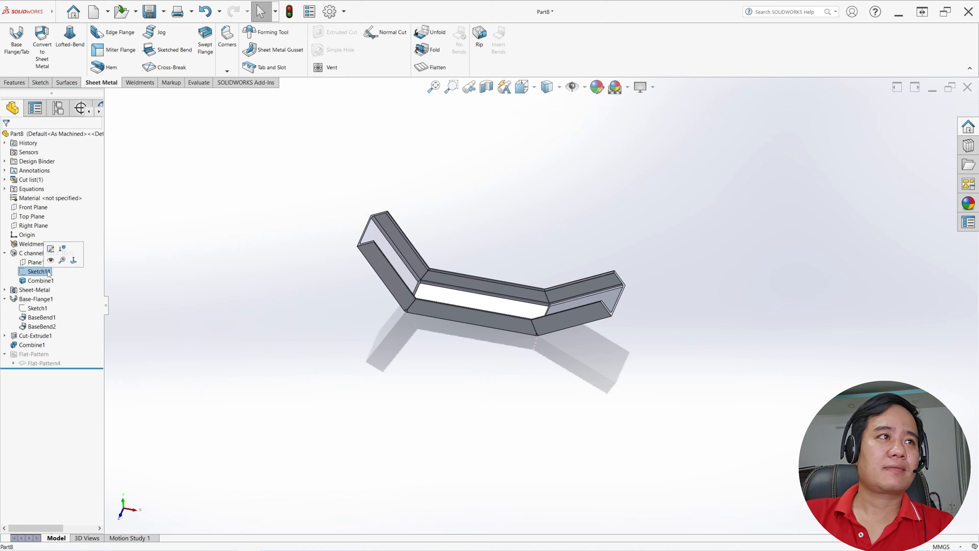
pyautogui.click(31, 254)
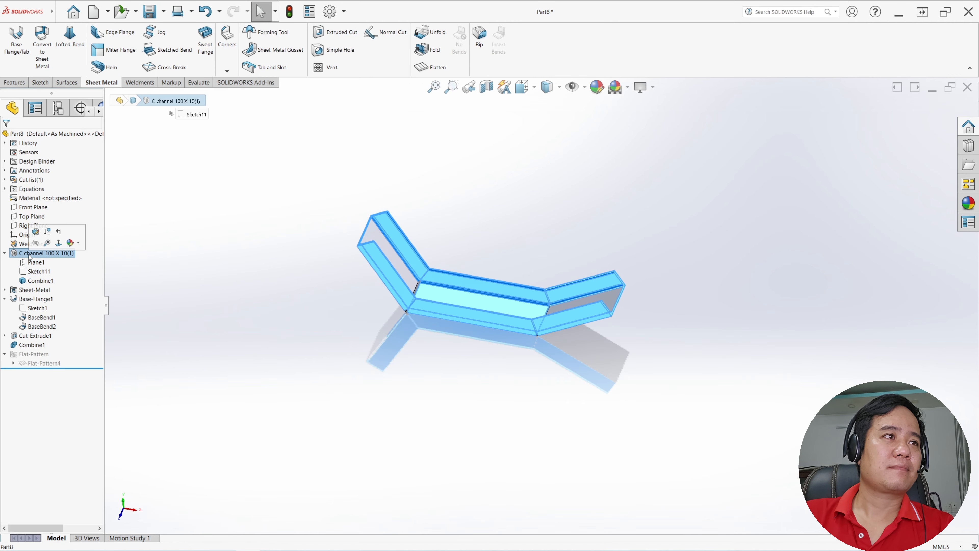
pyautogui.click(36, 231)
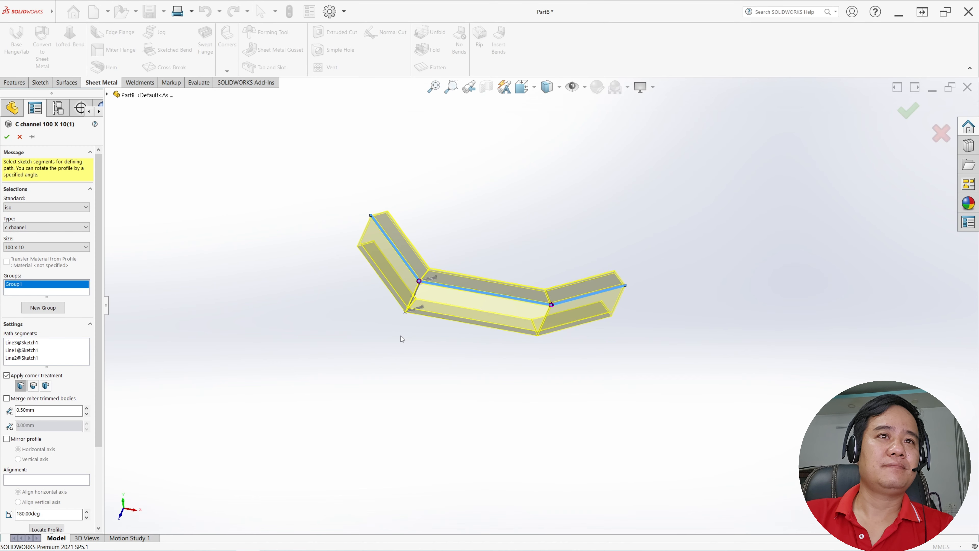
pyautogui.moveTo(412, 302); pyautogui.dragTo(418, 316, button='middle')
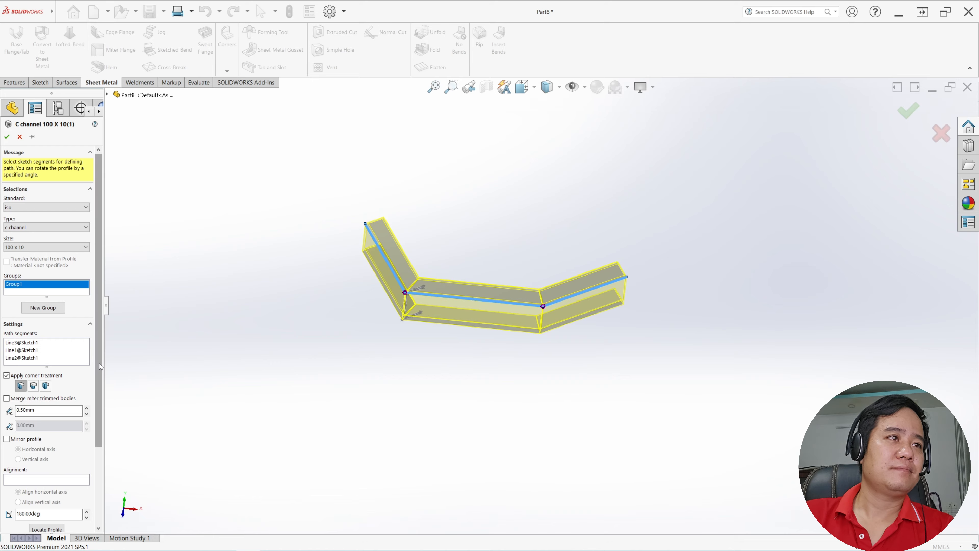
pyautogui.scroll(-3, 77, 370)
pyautogui.click(54, 414)
pyautogui.moveTo(54, 414); pyautogui.dragTo(6, 413)
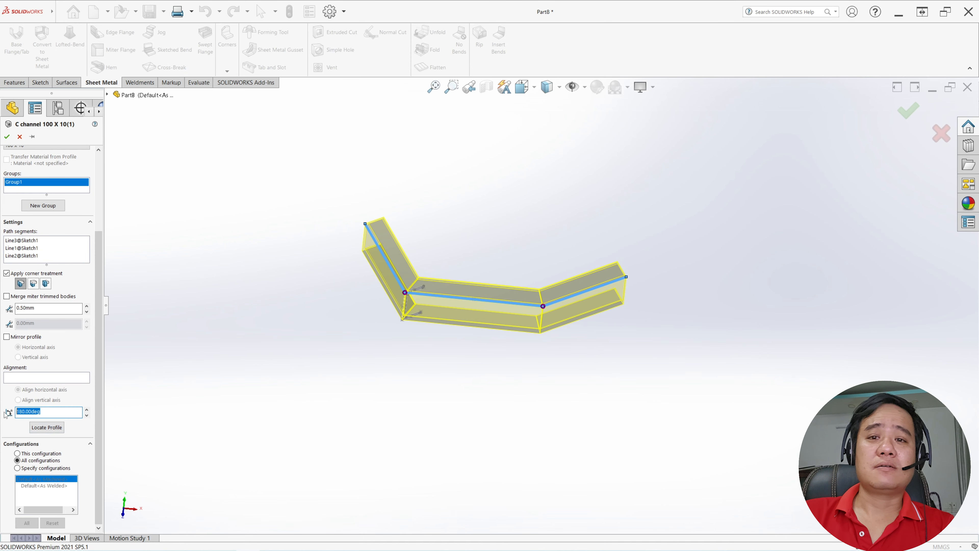
pyautogui.press('Return')
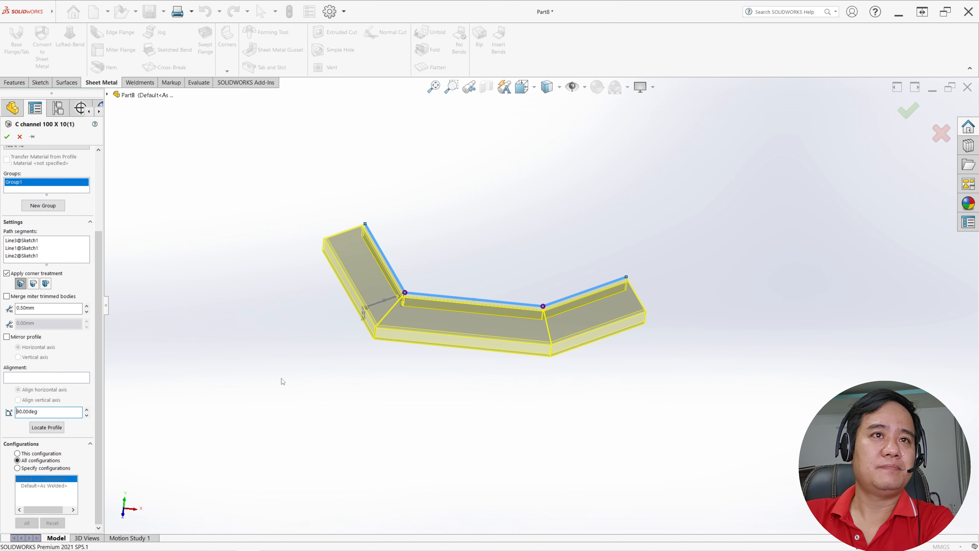
# Relocate the C channel profile so the path runs through its opposite outer web corner, and accept the feature.
pyautogui.click(58, 429)
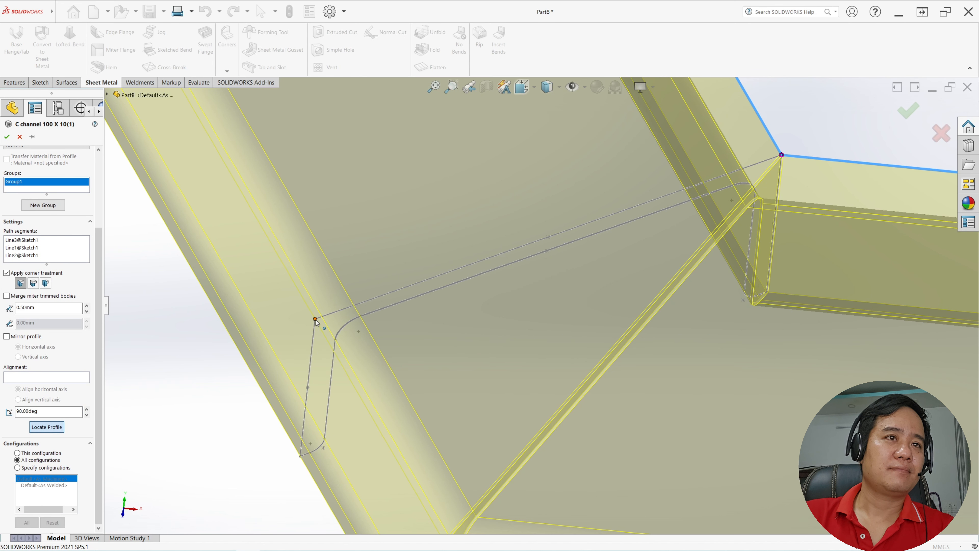
pyautogui.click(315, 320)
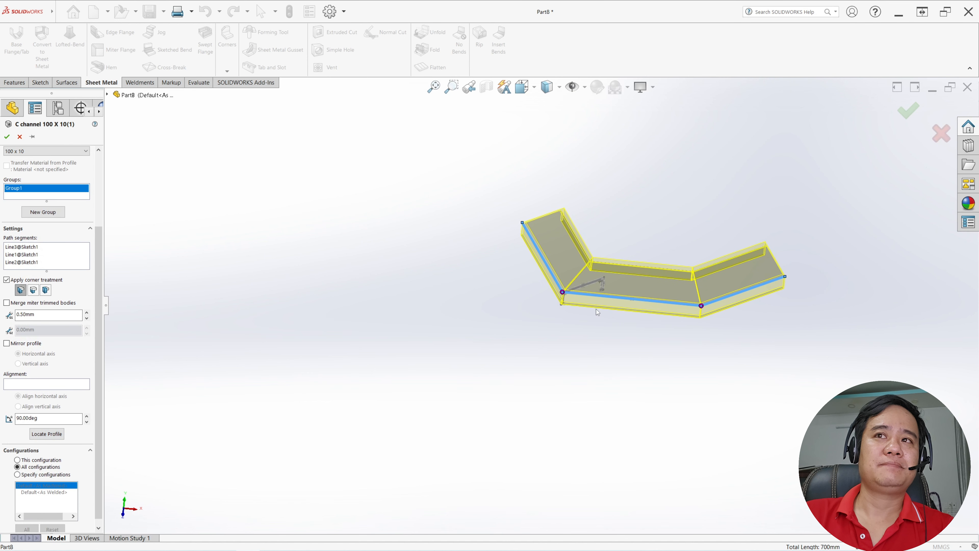
pyautogui.click(7, 137)
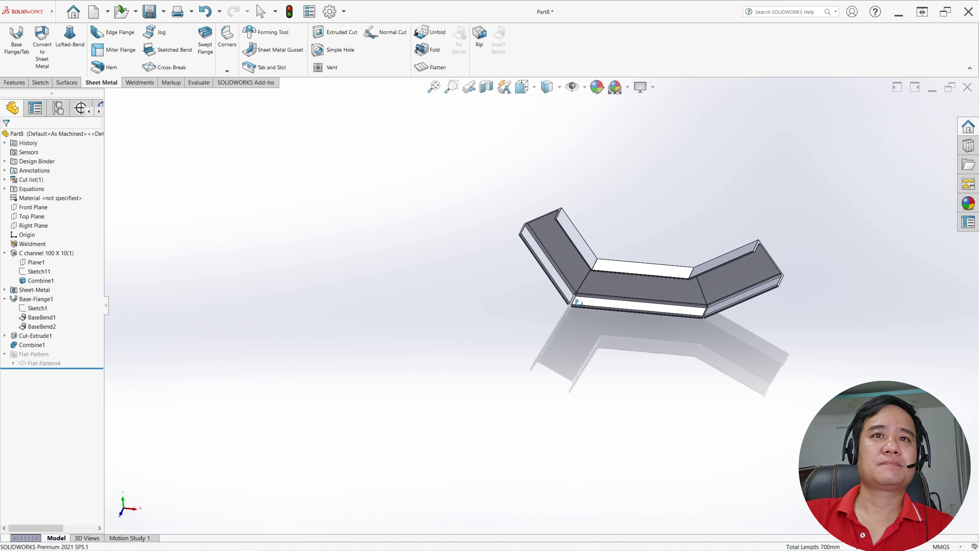
pyautogui.scroll(-3, 585, 308)
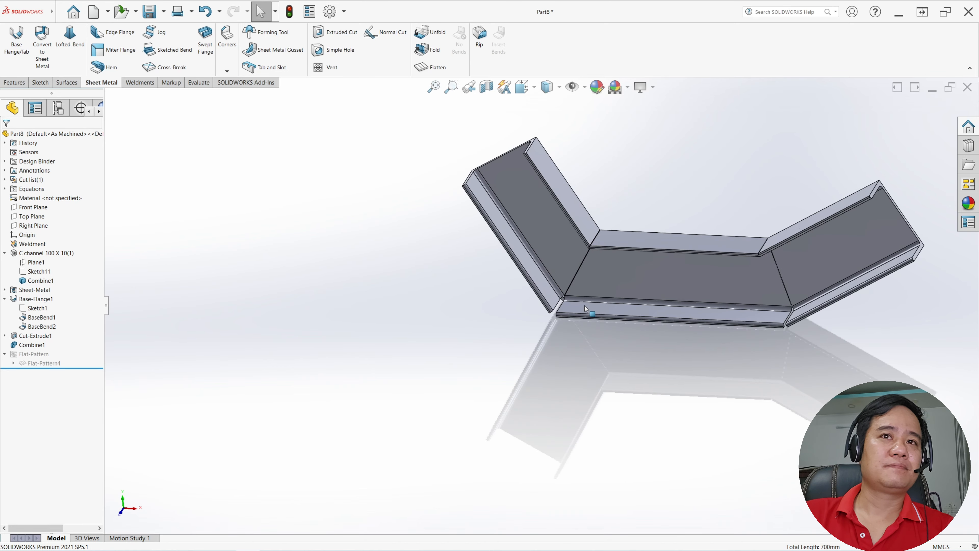
pyautogui.moveTo(585, 309); pyautogui.dragTo(630, 284, button='middle')
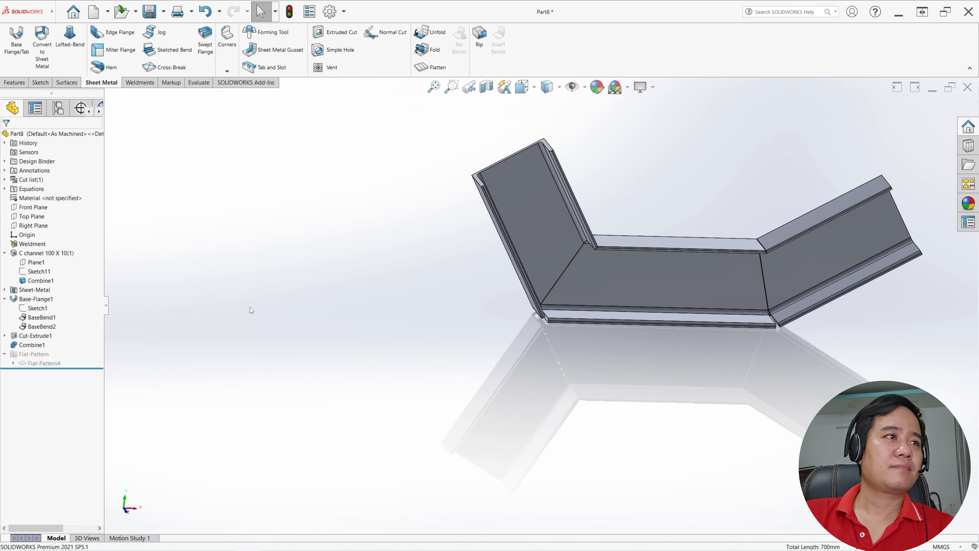
# Edit the base flange and replace its Up To Vertex reference with the channel flange's outer corner at the 120° bend.
pyautogui.click(33, 301)
pyautogui.click(37, 277)
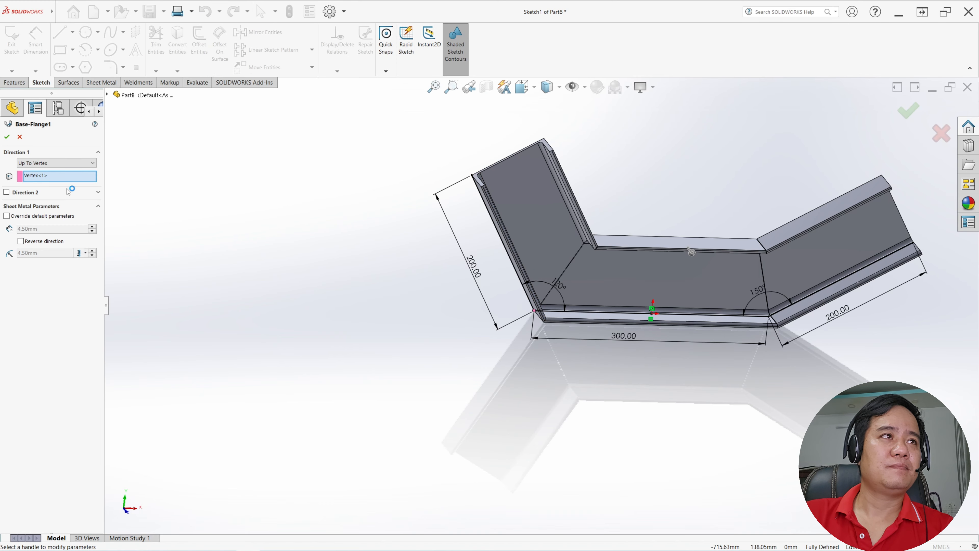
pyautogui.rightClick(40, 179)
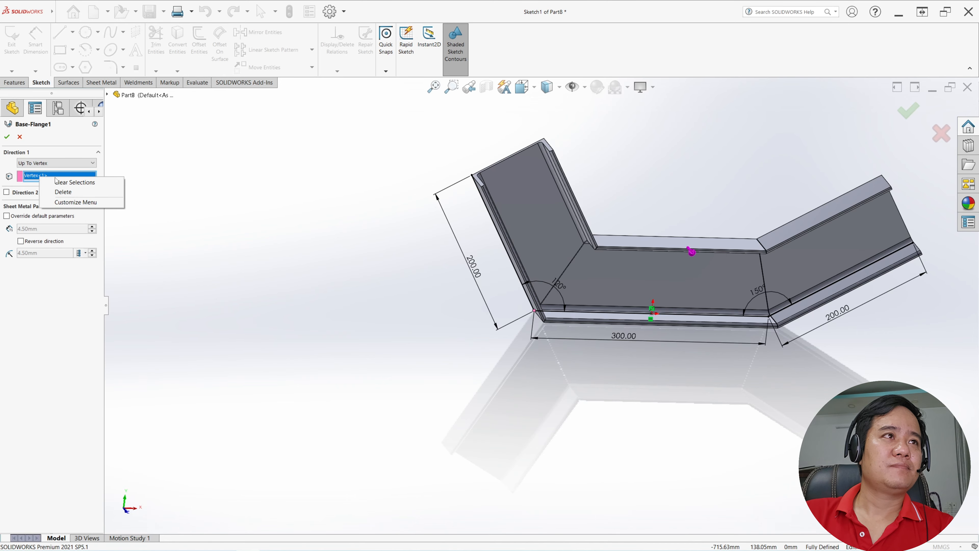
pyautogui.click(66, 184)
pyautogui.scroll(-5, 533, 327)
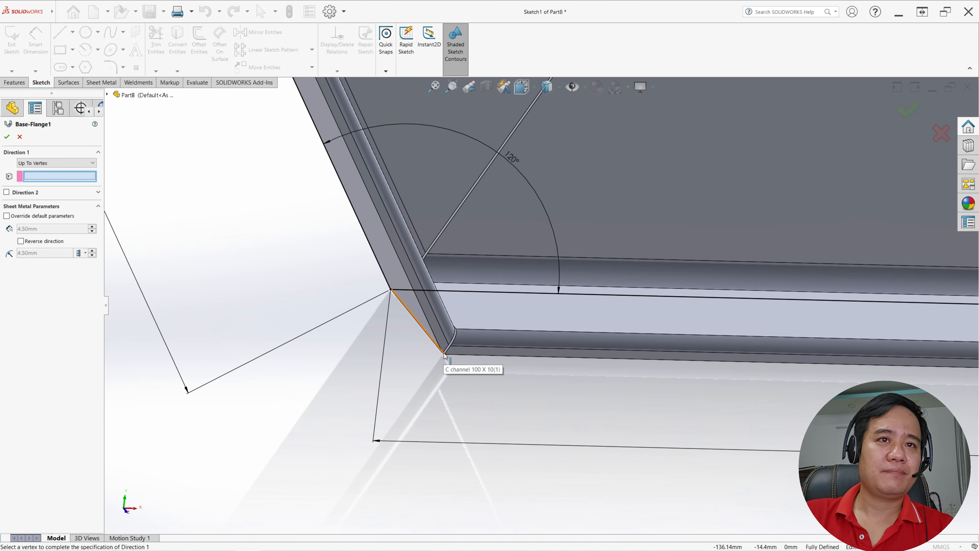
pyautogui.click(444, 355)
pyautogui.scroll(5, 462, 353)
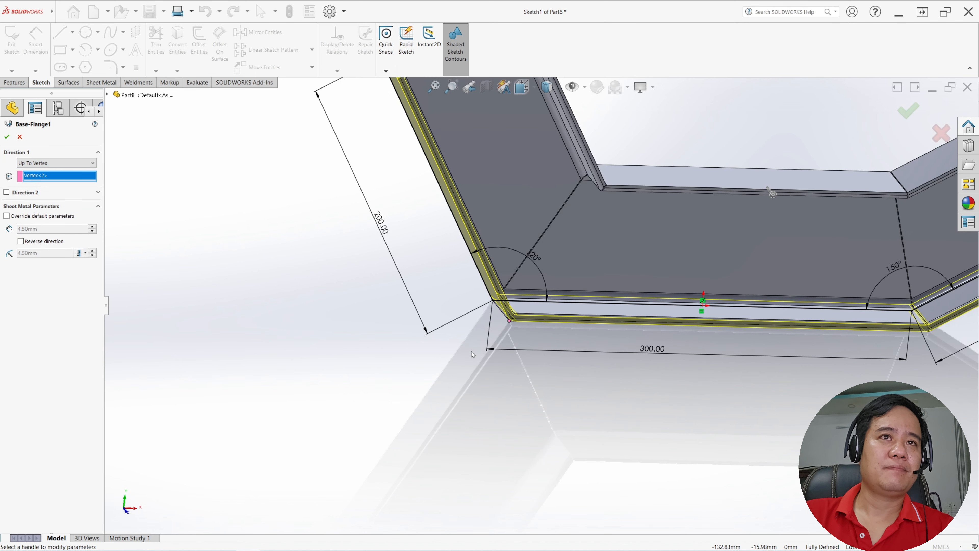
pyautogui.scroll(3, 426, 127)
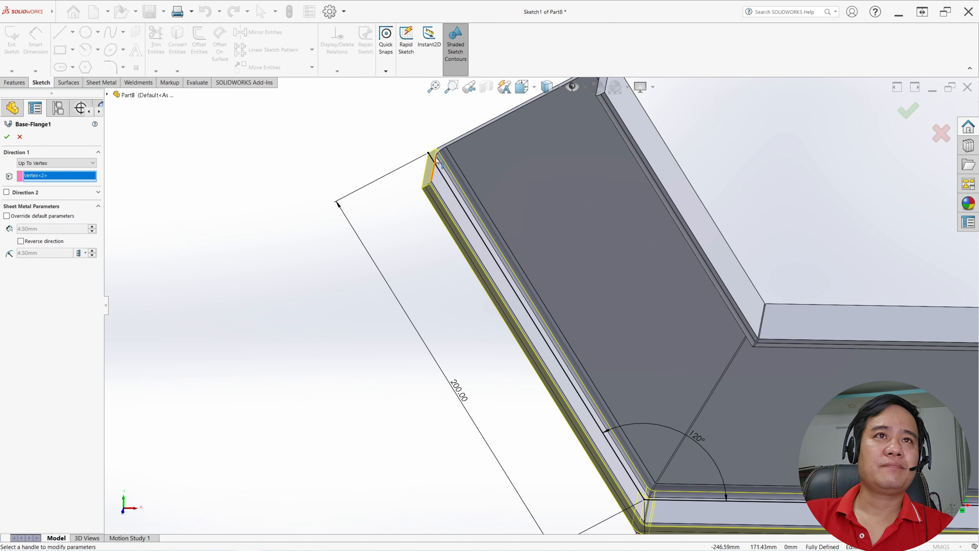
pyautogui.moveTo(461, 207); pyautogui.dragTo(412, 273, button='middle')
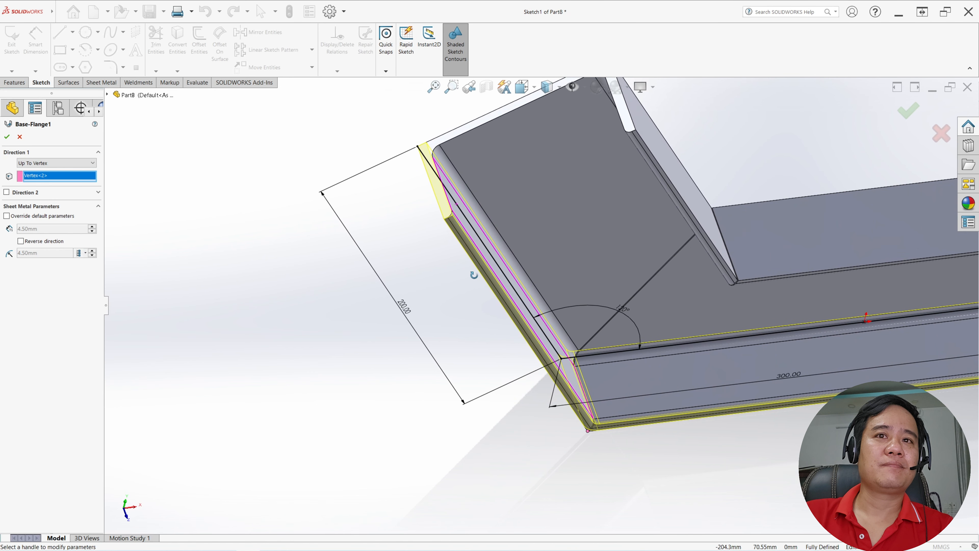
pyautogui.click(908, 111)
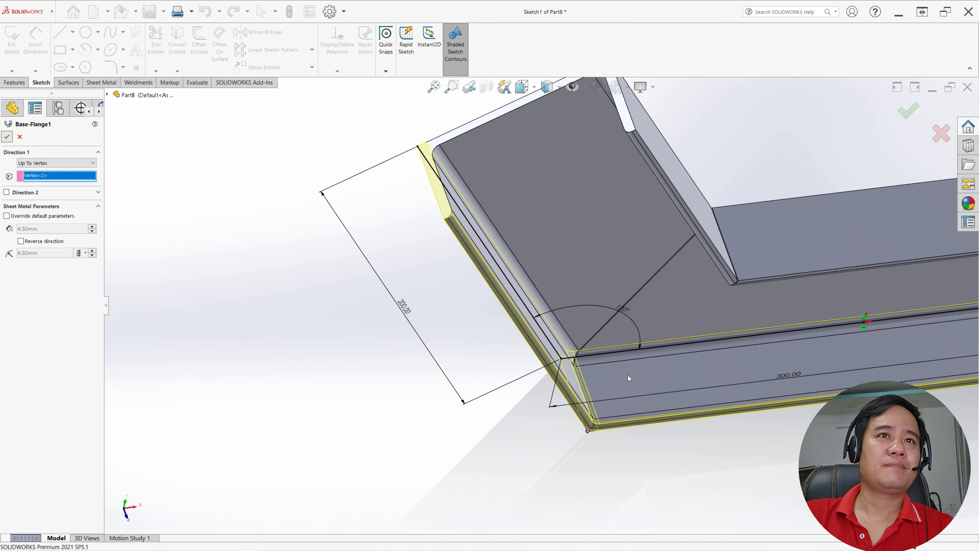
pyautogui.scroll(3, 597, 437)
pyautogui.scroll(-8, 598, 438)
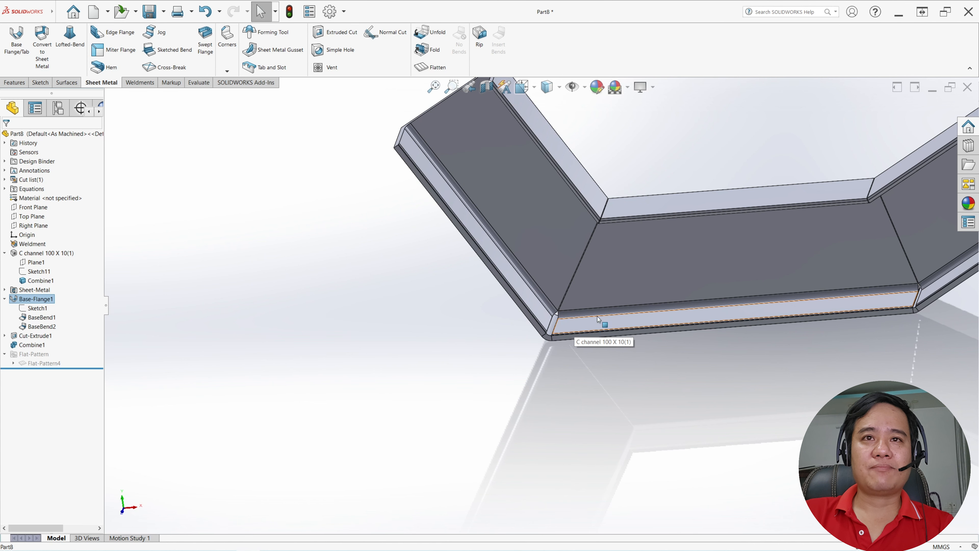
# Edit the sheet metal parameters and set the default bend radius to 5 mm.
pyautogui.click(32, 290)
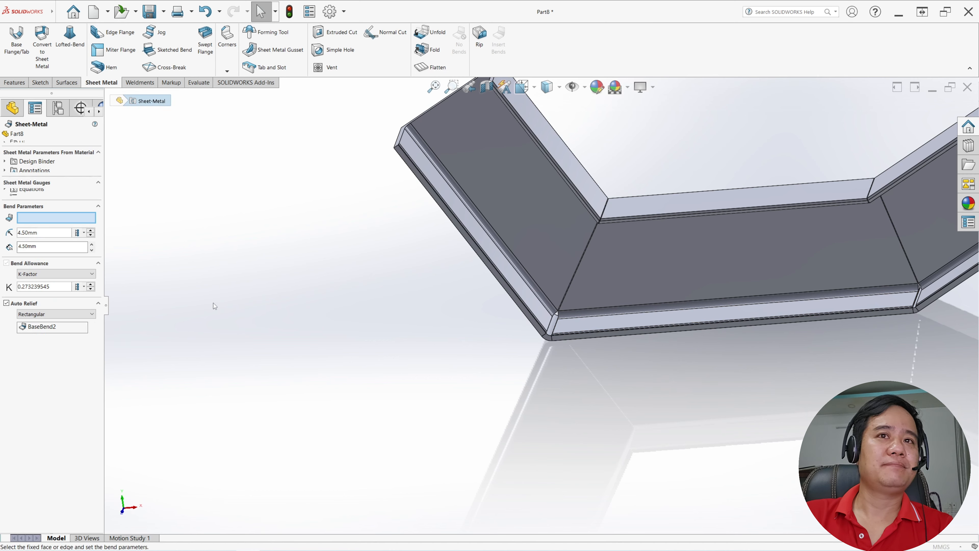
pyautogui.click(50, 234)
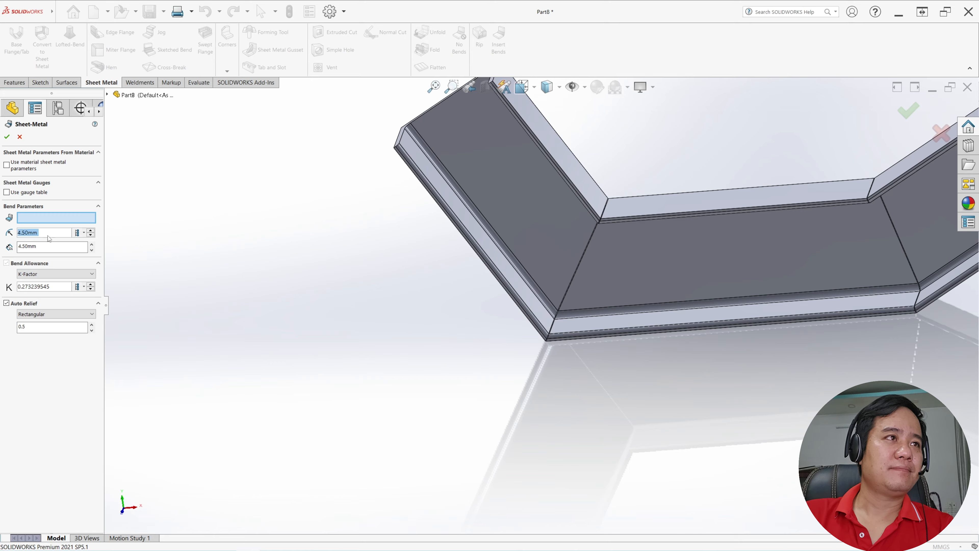
pyautogui.write('5')
pyautogui.click(57, 247)
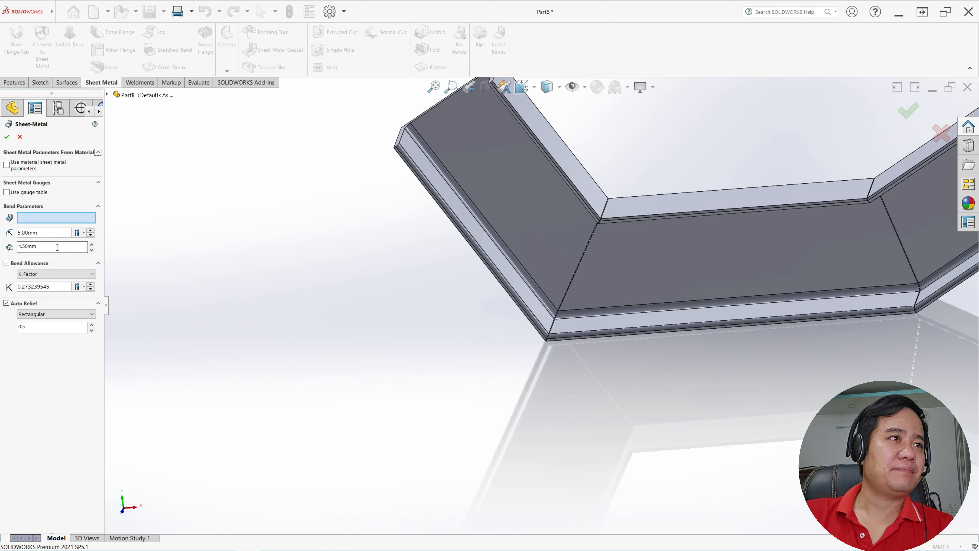
pyautogui.doubleClick(57, 247)
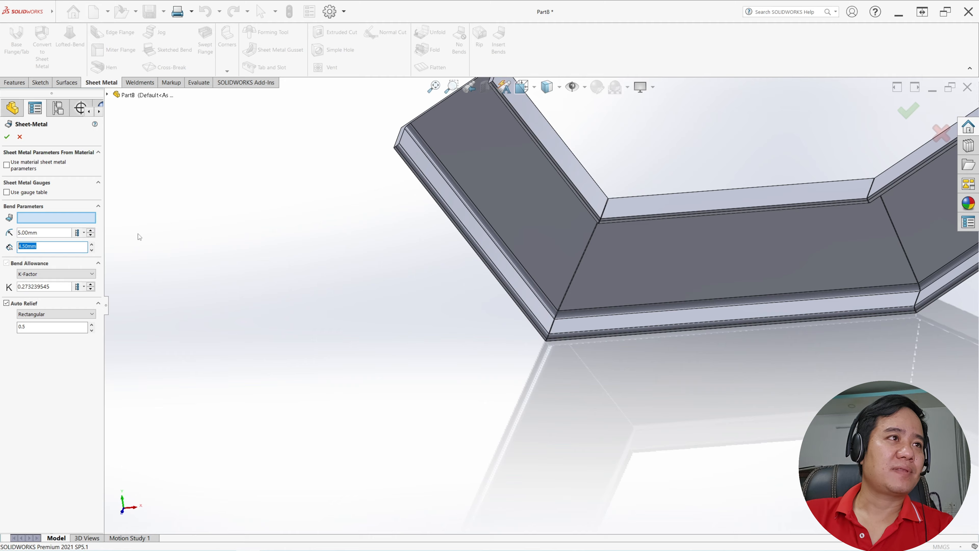
pyautogui.click(9, 138)
pyautogui.scroll(3, 612, 299)
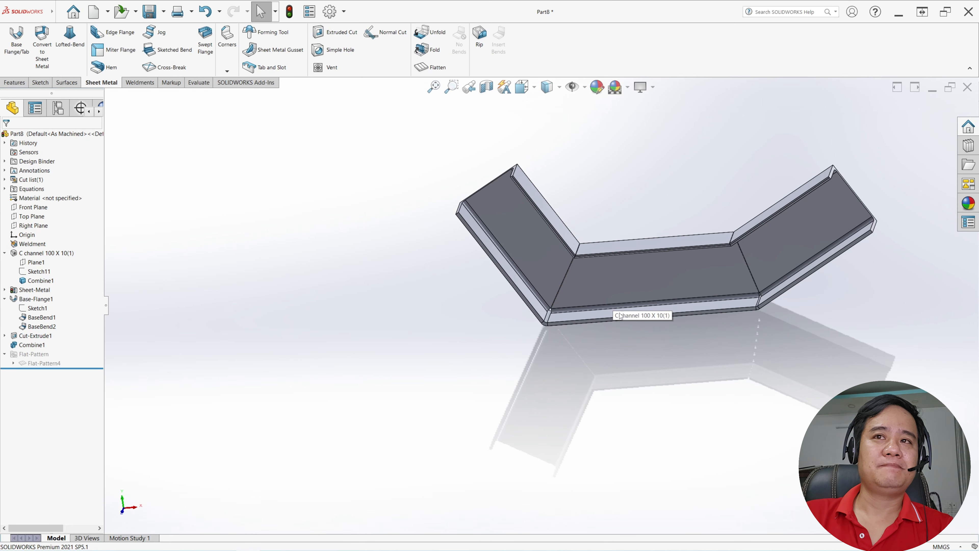
pyautogui.moveTo(613, 299); pyautogui.dragTo(640, 240, button='middle')
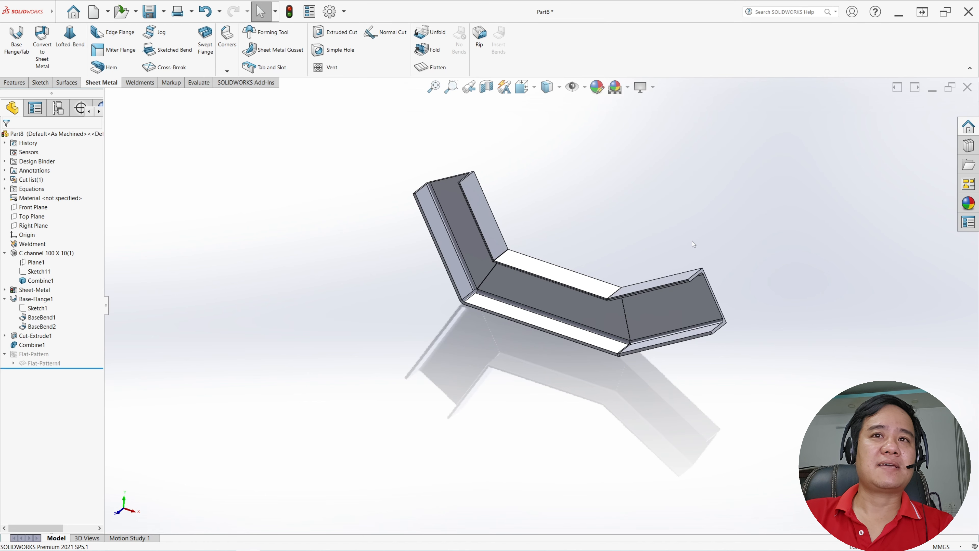
# Flatten the part and examine the corner clearance cuts between the three segments.
pyautogui.click(436, 68)
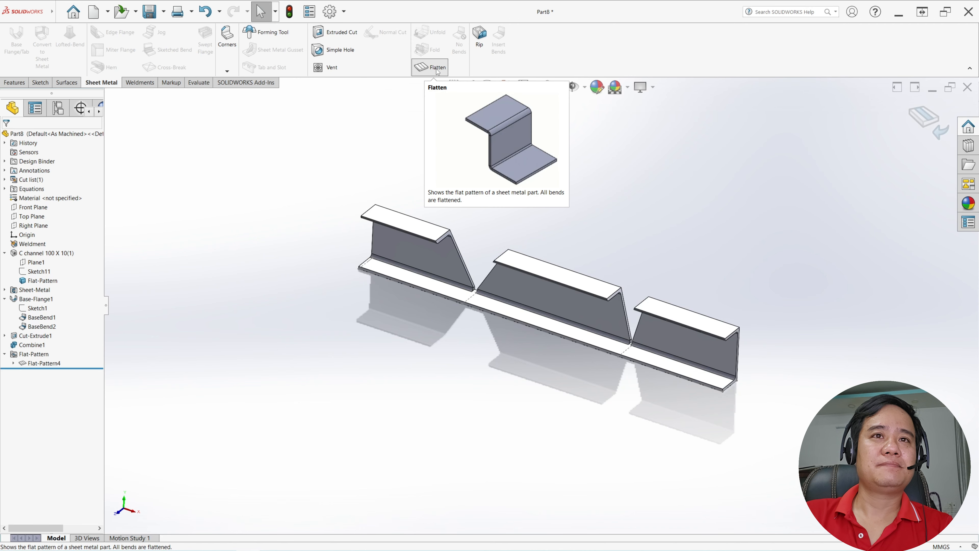
pyautogui.scroll(-3, 632, 342)
pyautogui.moveTo(632, 342); pyautogui.dragTo(453, 331, button='middle')
pyautogui.scroll(-2, 427, 309)
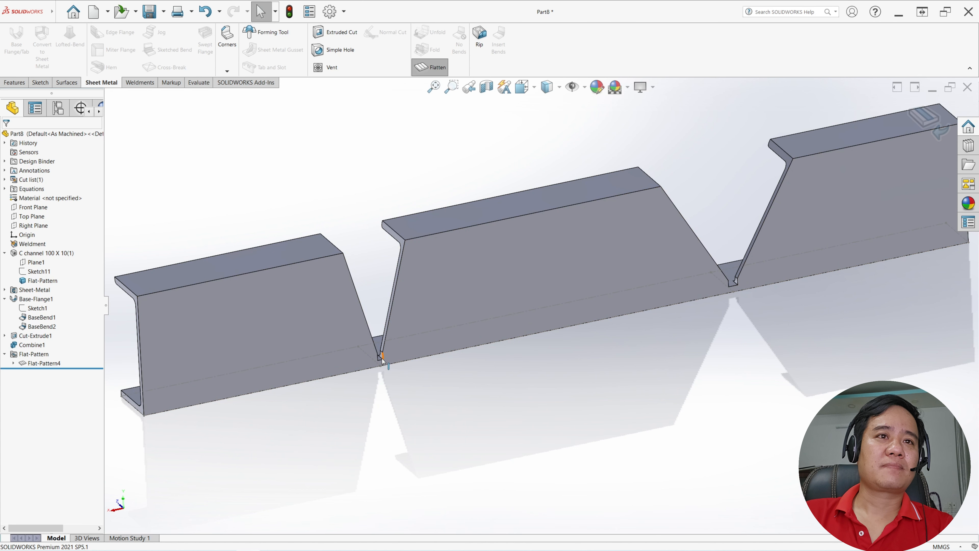
pyautogui.moveTo(347, 283); pyautogui.dragTo(415, 315, button='middle')
pyautogui.scroll(-5, 375, 345)
pyautogui.click(411, 323)
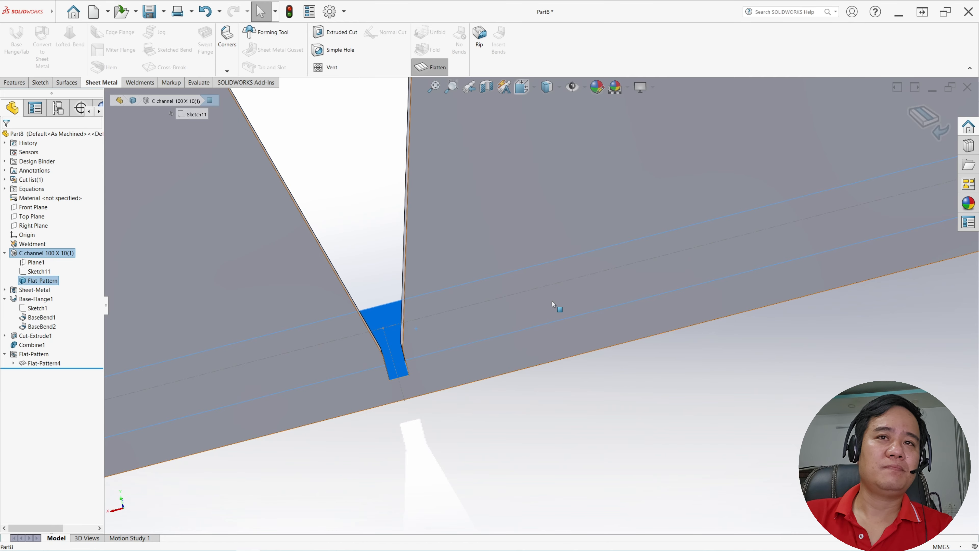
pyautogui.scroll(5, 752, 238)
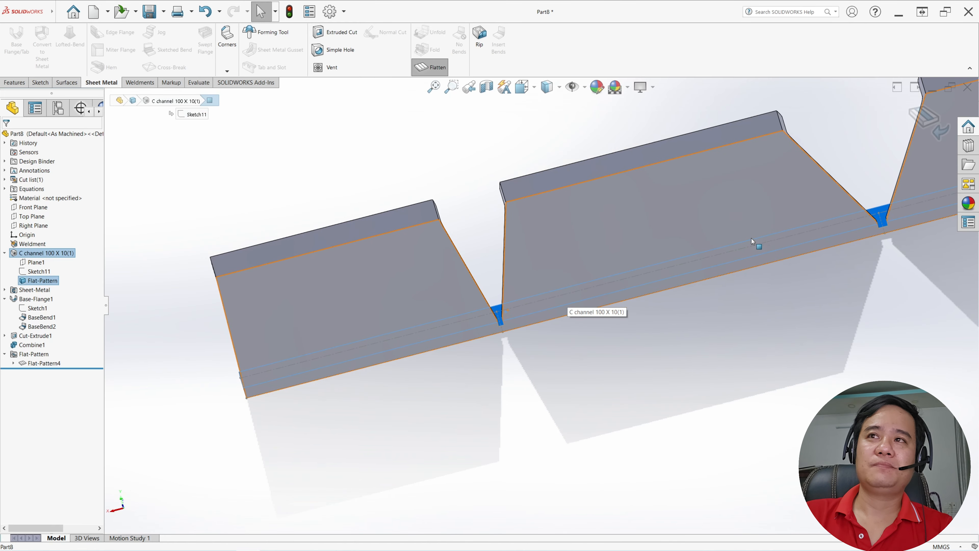
pyautogui.click(629, 366)
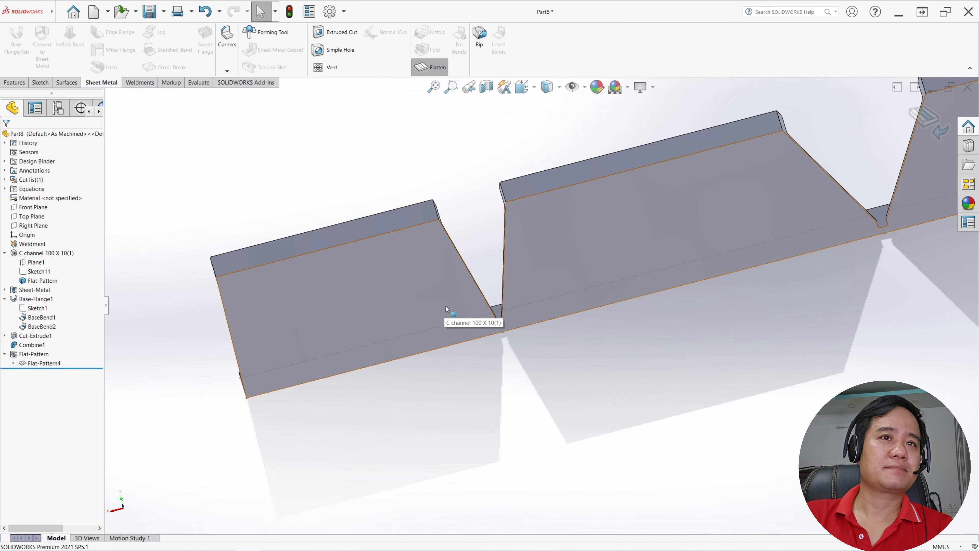
# On the Front Plane, sketch a corner rectangle about 1.9 mm tall across the full width of the wider V notch's base.
pyautogui.click(33, 208)
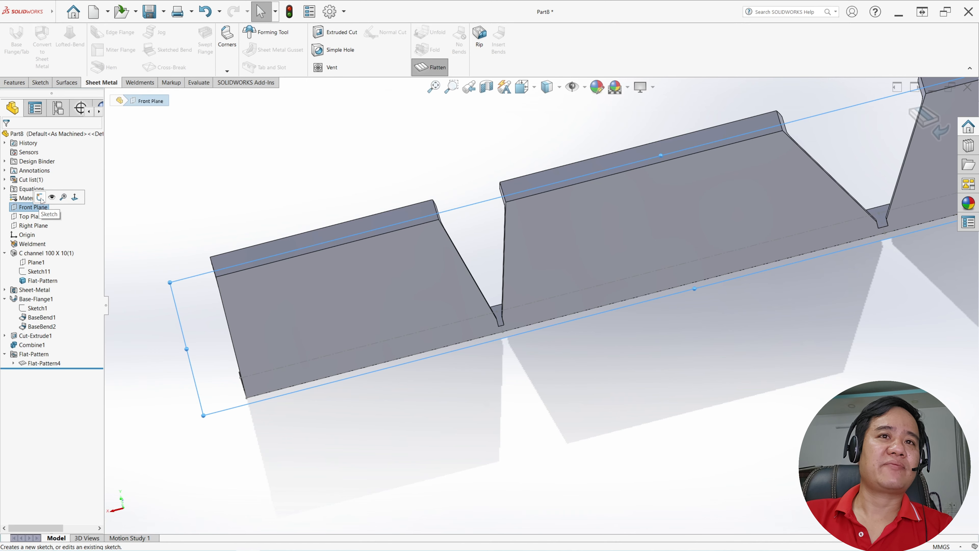
pyautogui.click(41, 198)
pyautogui.scroll(-10, 456, 344)
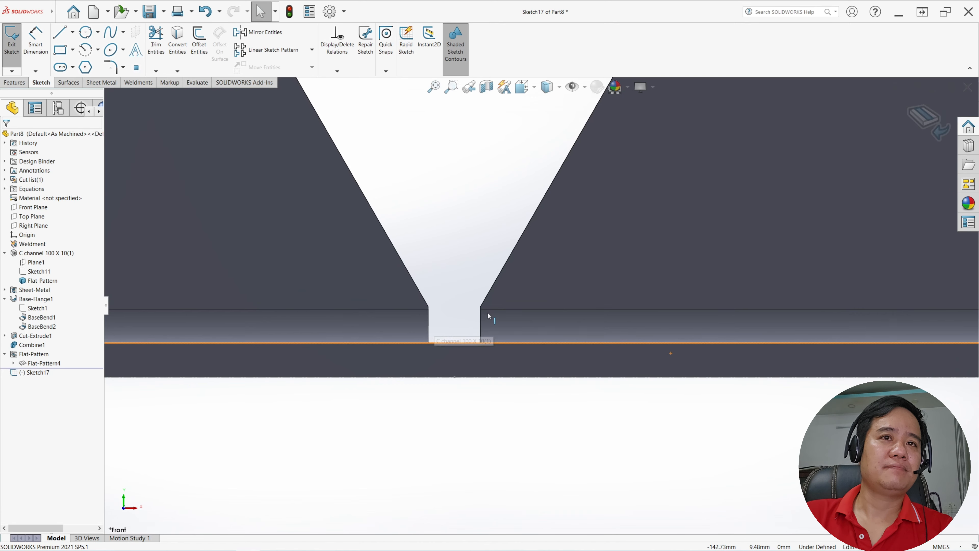
pyautogui.click(60, 49)
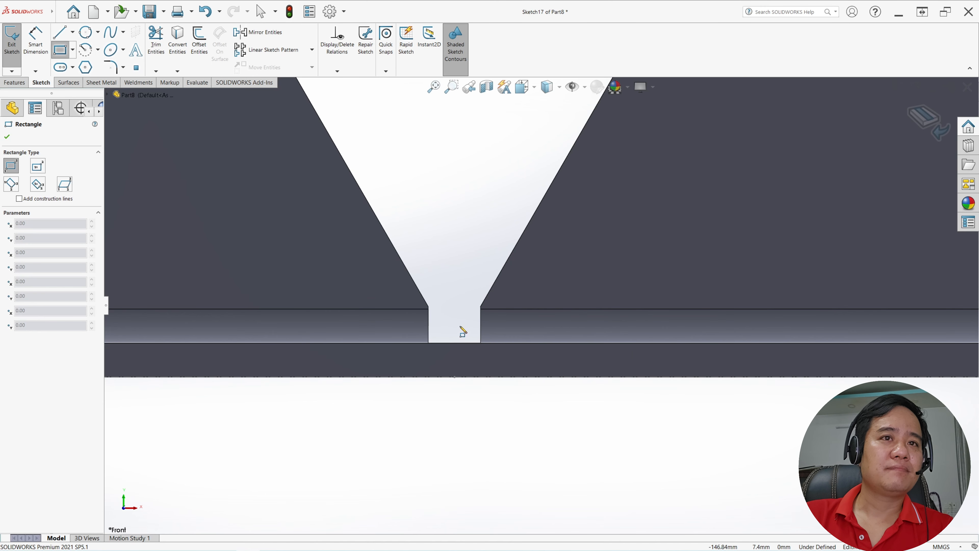
pyautogui.scroll(-2, 440, 332)
pyautogui.click(419, 351)
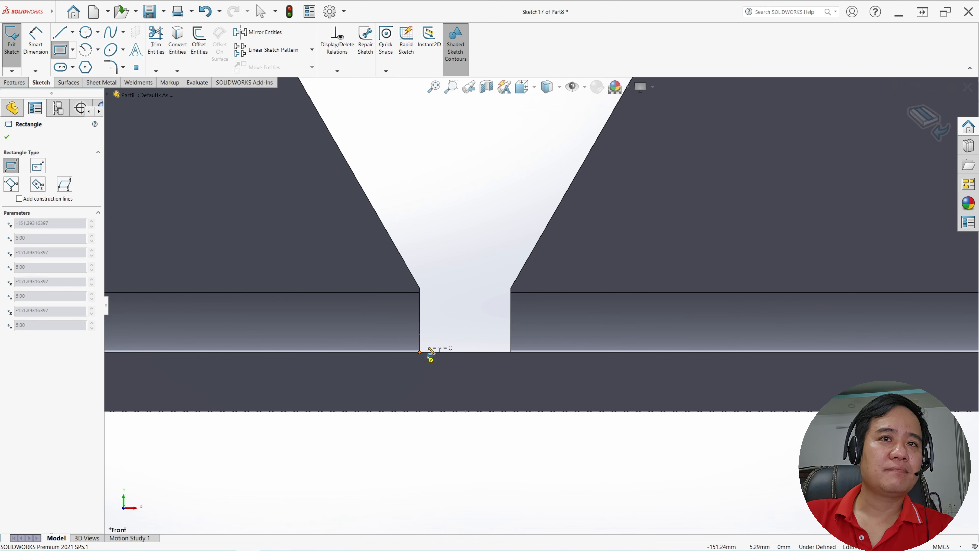
pyautogui.click(511, 330)
pyautogui.press('Escape')
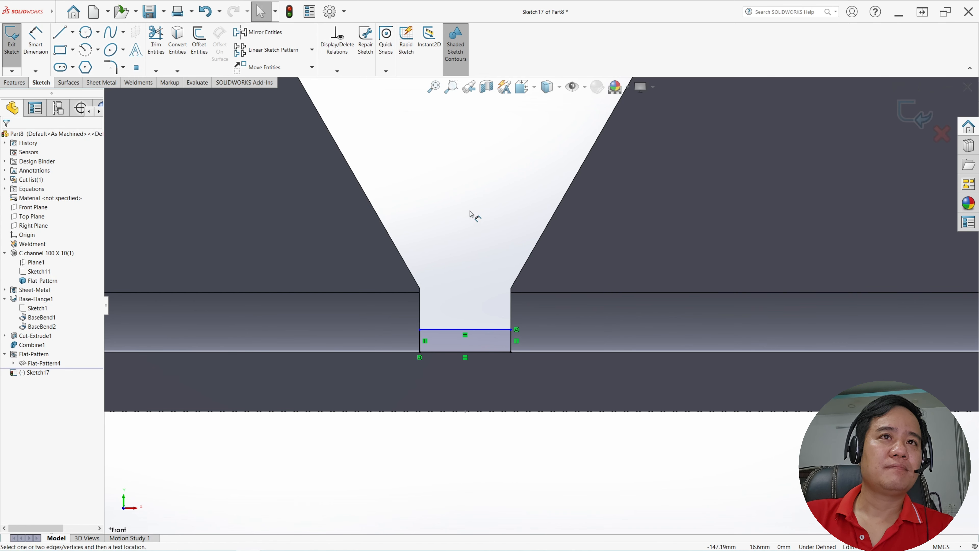
# Dimension the height of the wider notch's rectangle to 0.5 mm.
pyautogui.click(420, 340)
pyautogui.click(402, 340)
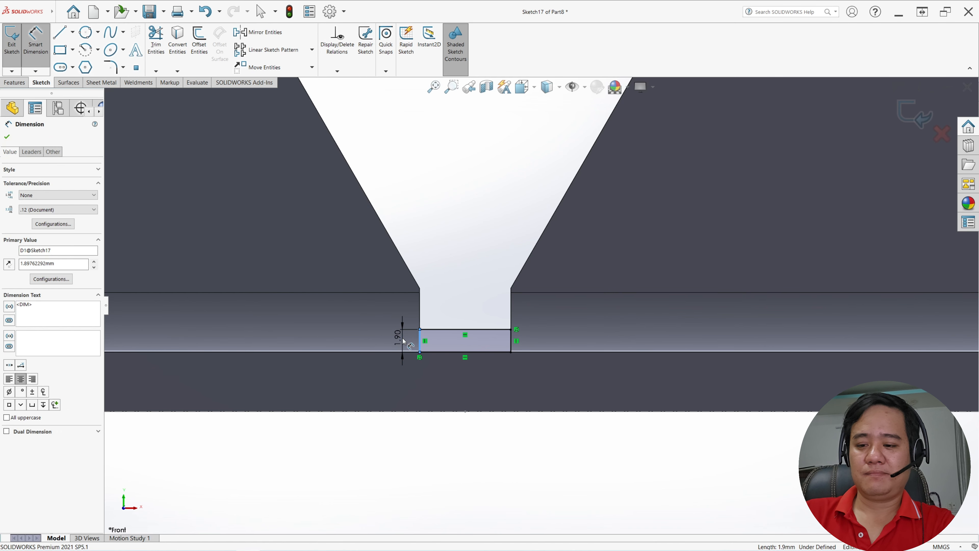
pyautogui.write('0.5')
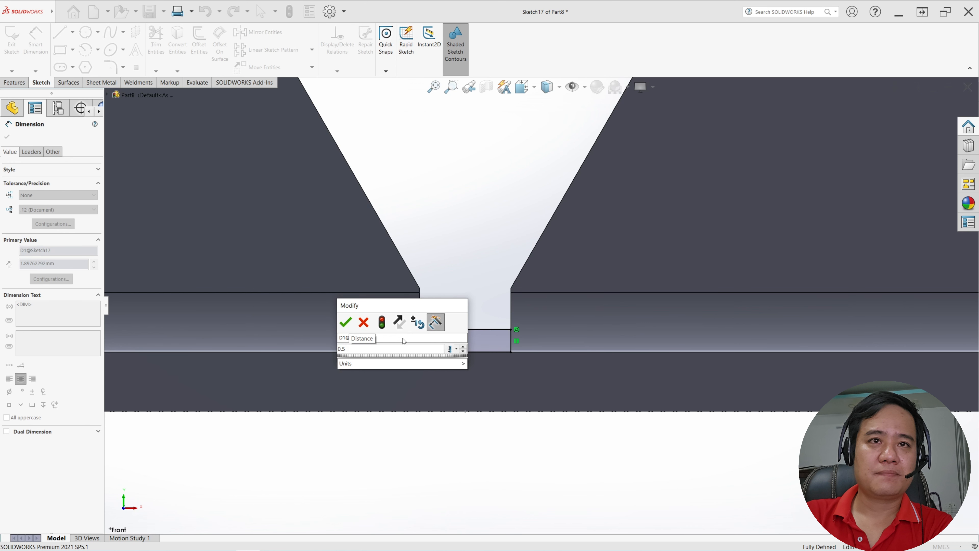
pyautogui.press('Return')
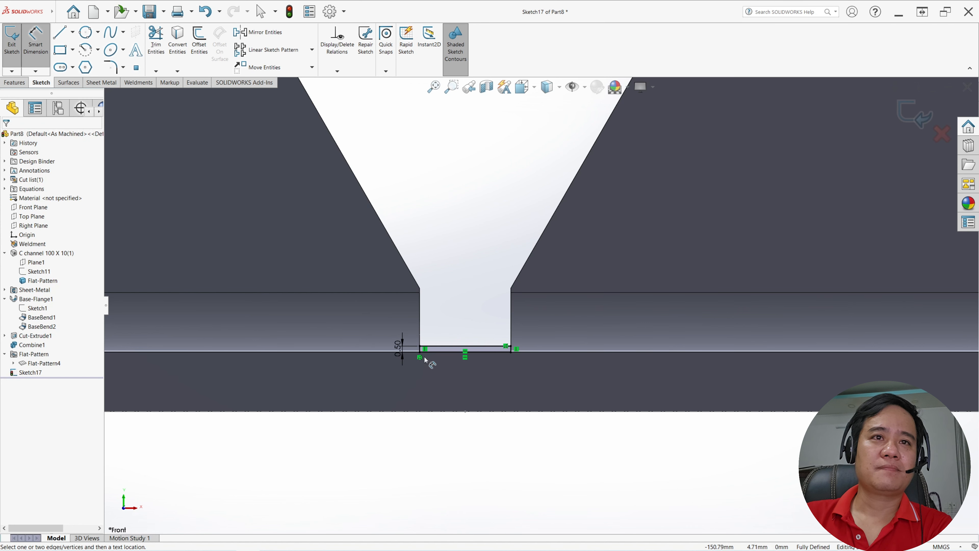
# Sketch a second corner rectangle about 4.6 mm wide and 1.15 mm tall across the base of the narrower V notch.
pyautogui.scroll(8, 547, 340)
pyautogui.scroll(4, 940, 299)
pyautogui.scroll(-4, 912, 298)
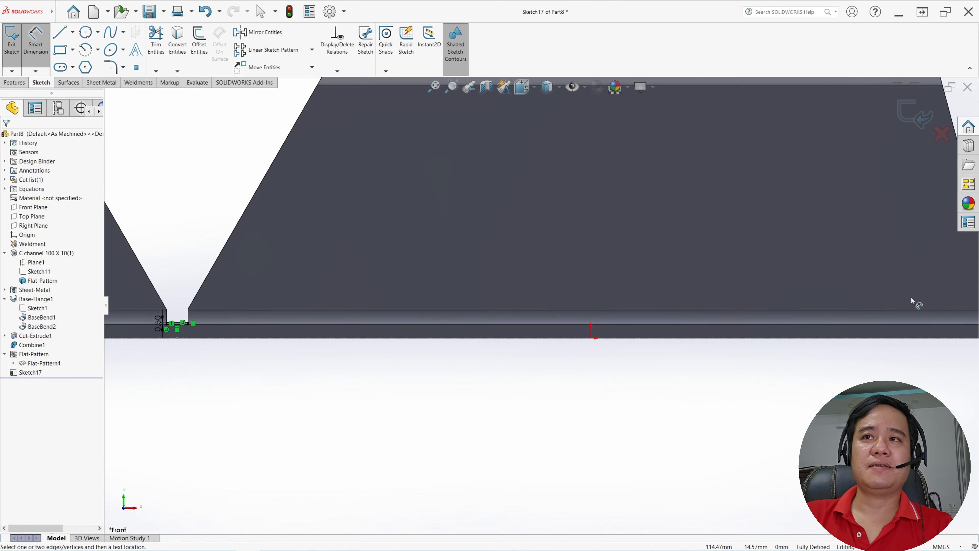
pyautogui.scroll(4, 809, 301)
pyautogui.scroll(-4, 710, 304)
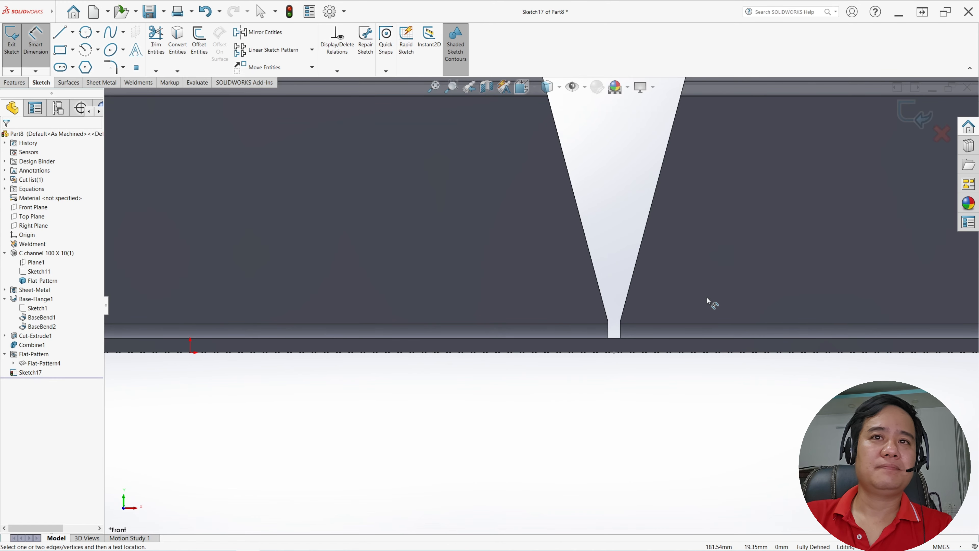
pyautogui.click(60, 49)
pyautogui.click(608, 338)
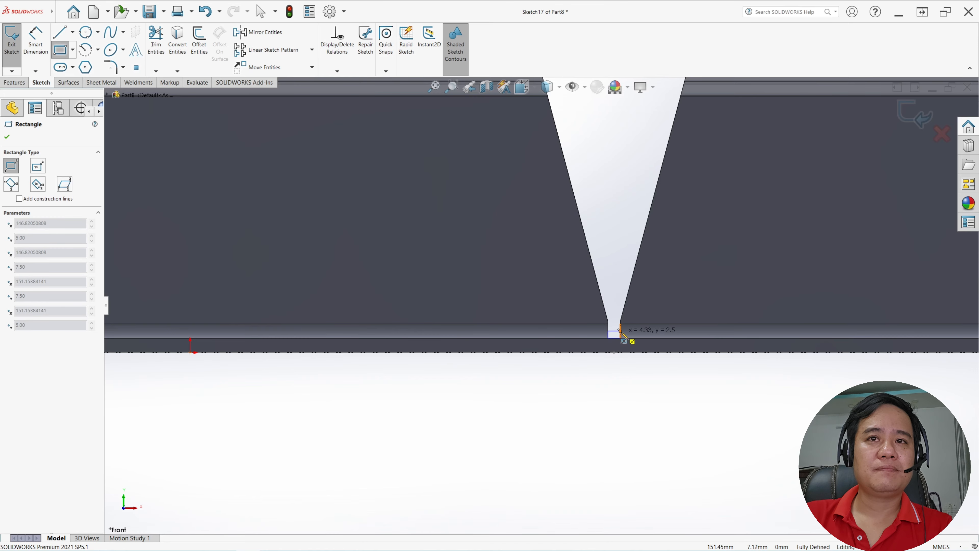
pyautogui.scroll(-5, 626, 332)
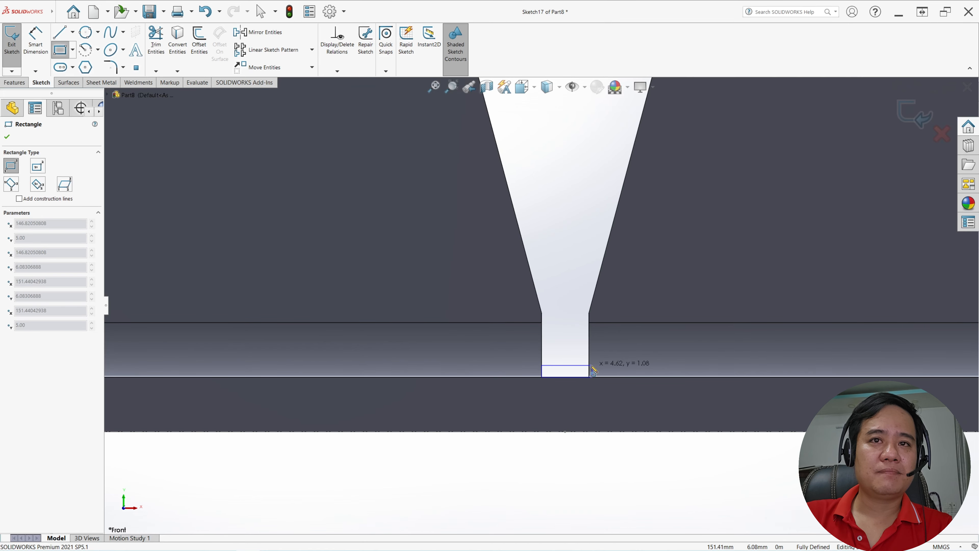
pyautogui.click(590, 369)
pyautogui.press('Escape')
# Dimension the height of the narrower notch's rectangle to 0.5 mm and finish the sketch.
pyautogui.click(36, 43)
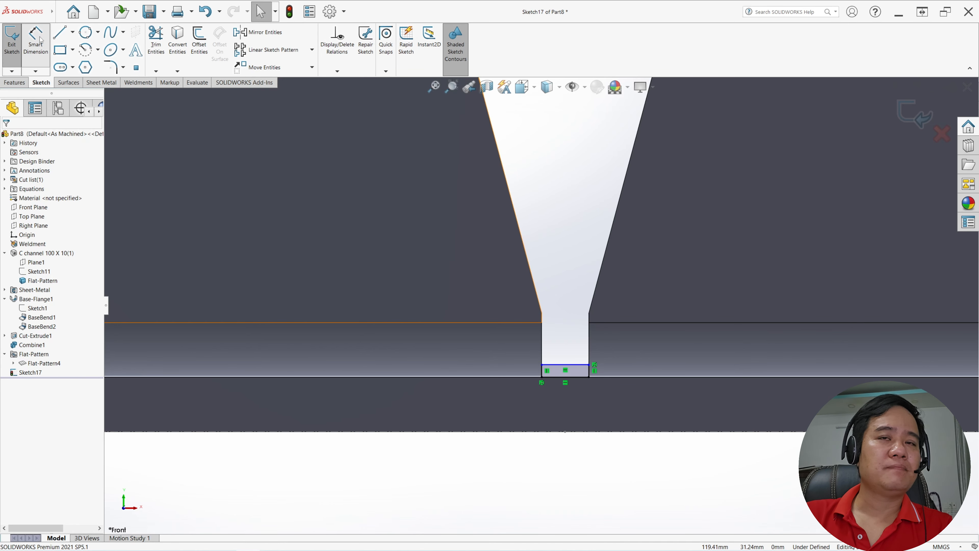
pyautogui.click(542, 371)
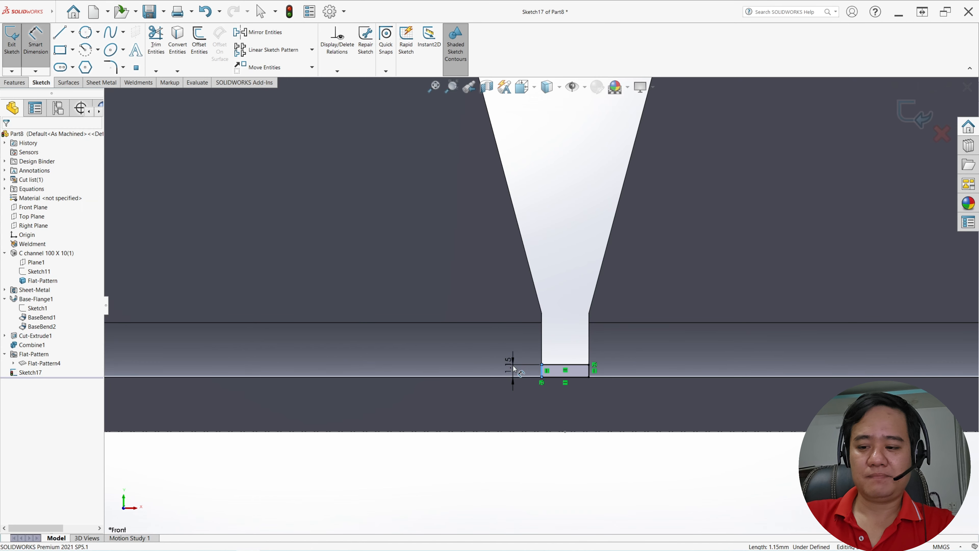
pyautogui.click(512, 367)
pyautogui.write('1.')
pyautogui.press('BackSpace')
pyautogui.press('BackSpace')
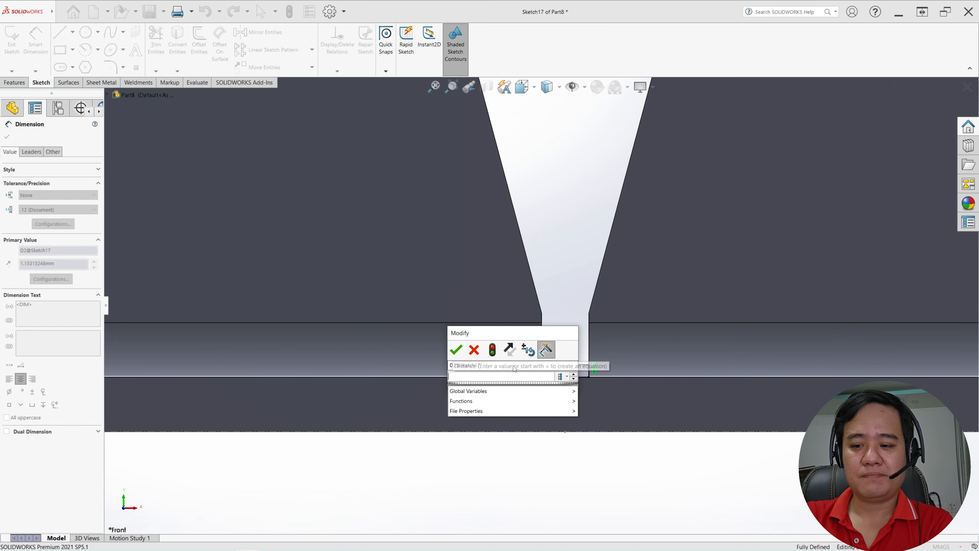
pyautogui.write('0.5')
pyautogui.press('Return')
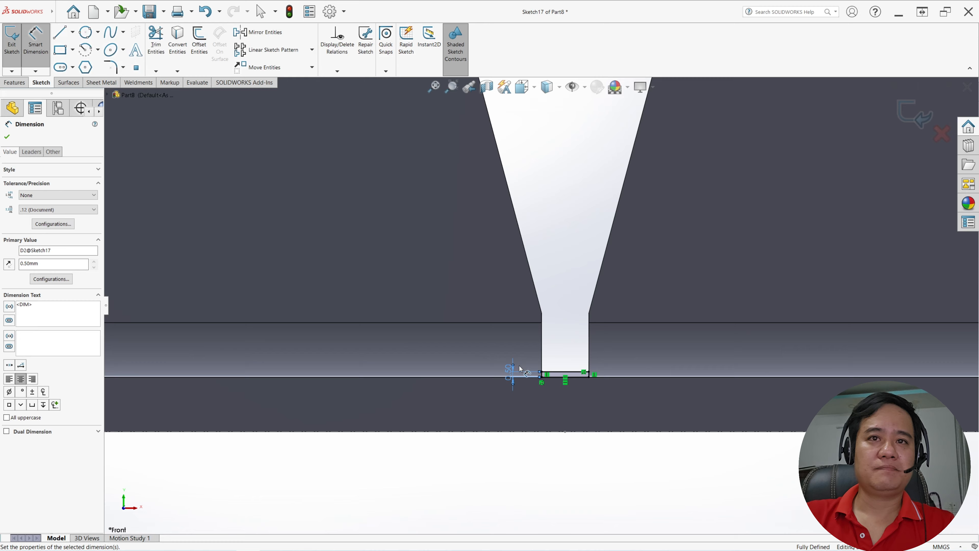
pyautogui.click(551, 207)
pyautogui.scroll(12, 551, 208)
pyautogui.moveTo(549, 205)
pyautogui.mouseDown(button='middle')
pyautogui.moveTo(501, 177)
pyautogui.moveTo(408, 209)
pyautogui.mouseUp(button='middle')
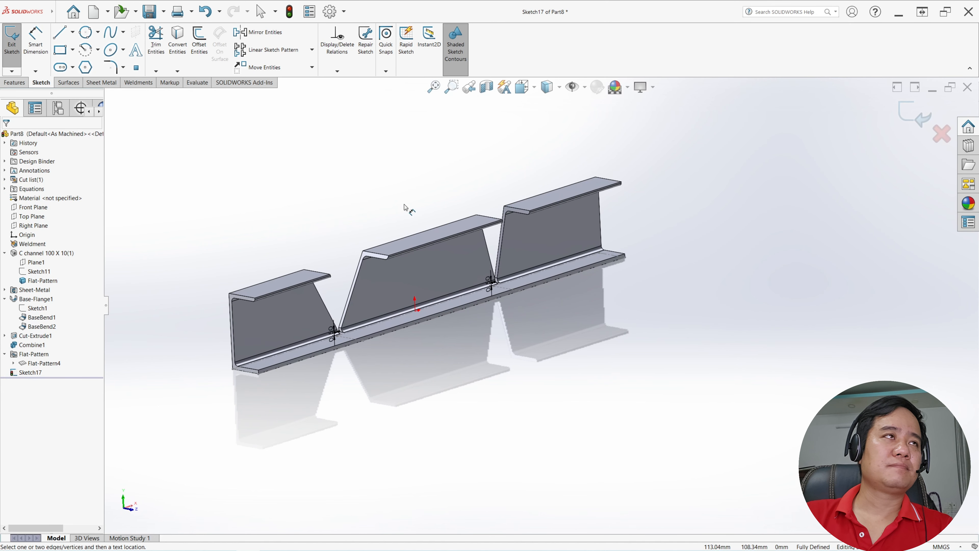
pyautogui.click(11, 53)
# Try an Extruded Cut of both notch rectangles, Up To Surface, ending at the curved inner bend face of the first channel segment.
pyautogui.click(399, 329)
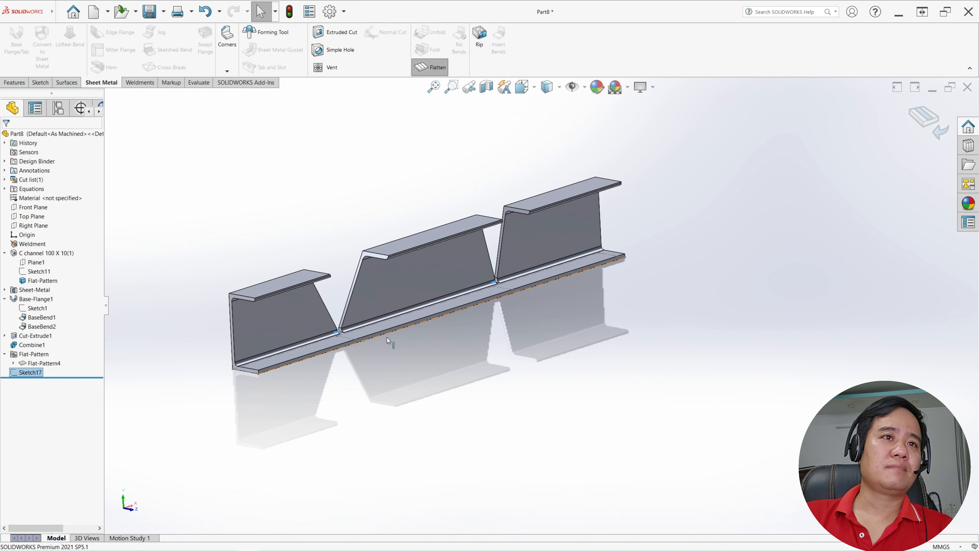
pyautogui.moveTo(389, 341)
pyautogui.mouseDown(button='middle')
pyautogui.moveTo(386, 362)
pyautogui.moveTo(338, 321)
pyautogui.mouseUp(button='middle')
pyautogui.click(14, 82)
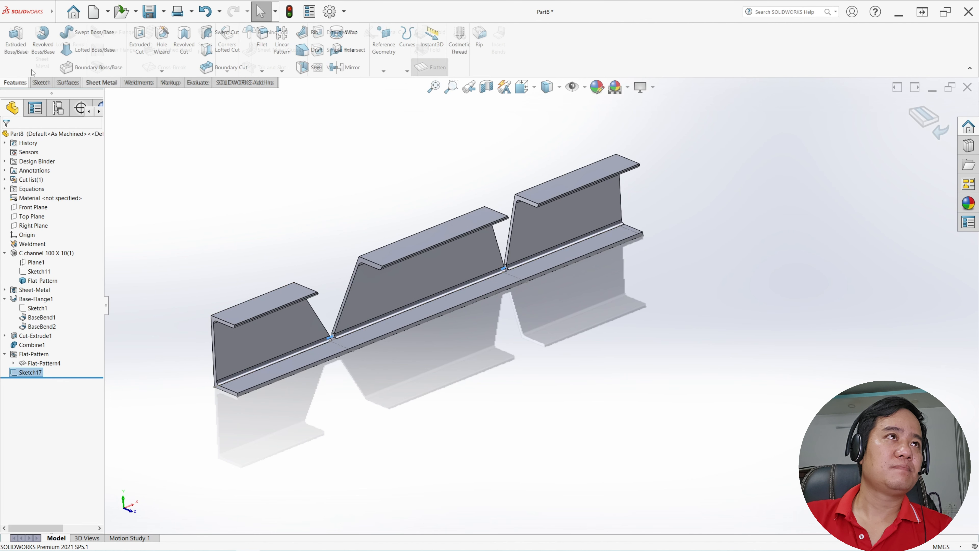
pyautogui.click(139, 44)
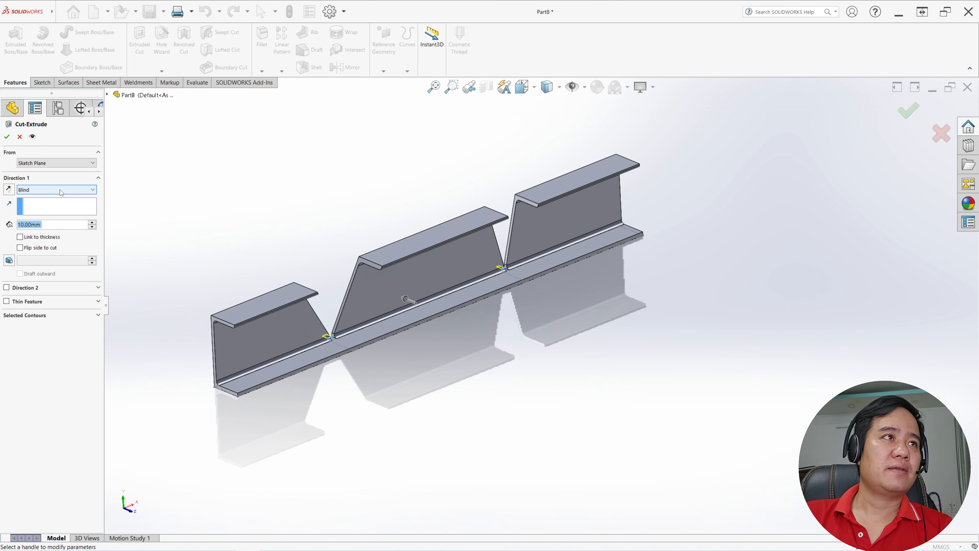
pyautogui.click(60, 193)
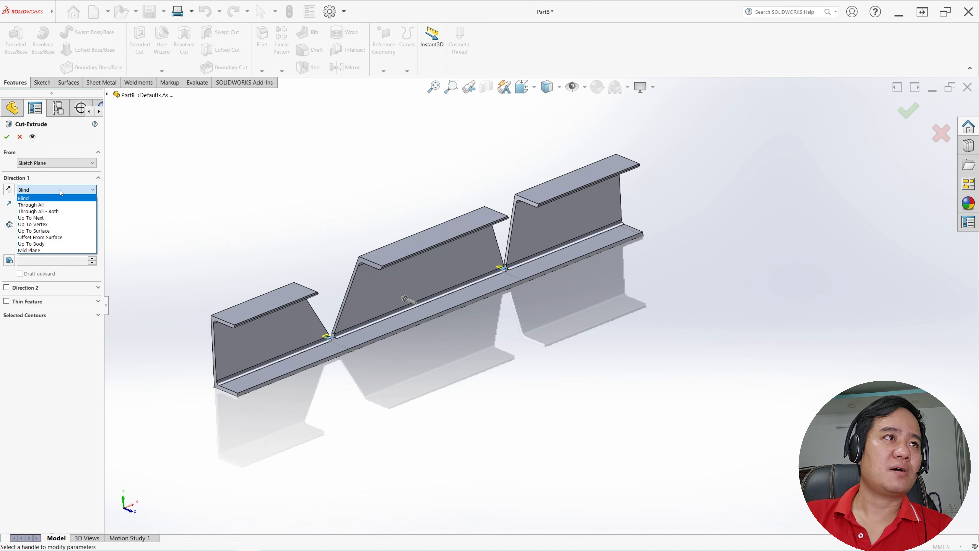
pyautogui.click(60, 231)
pyautogui.scroll(-6, 272, 322)
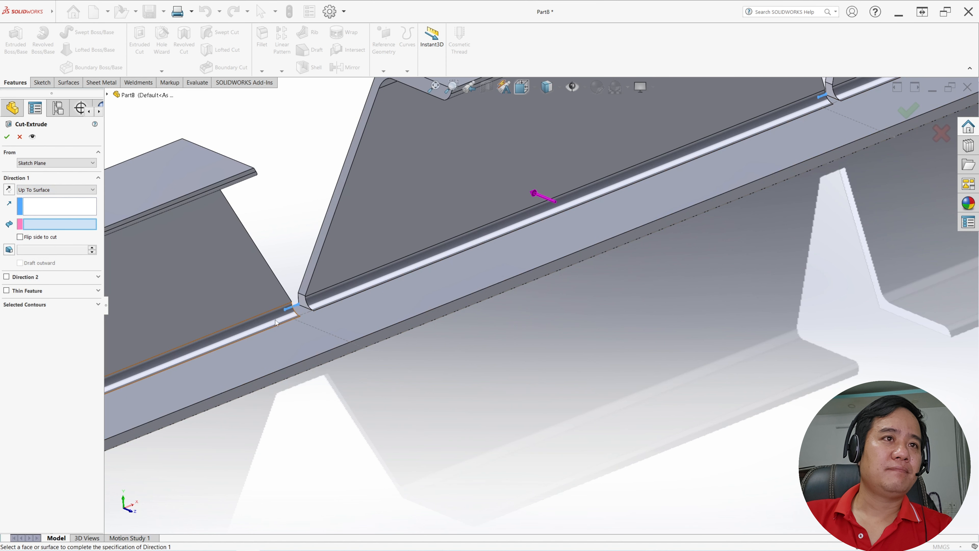
pyautogui.click(271, 322)
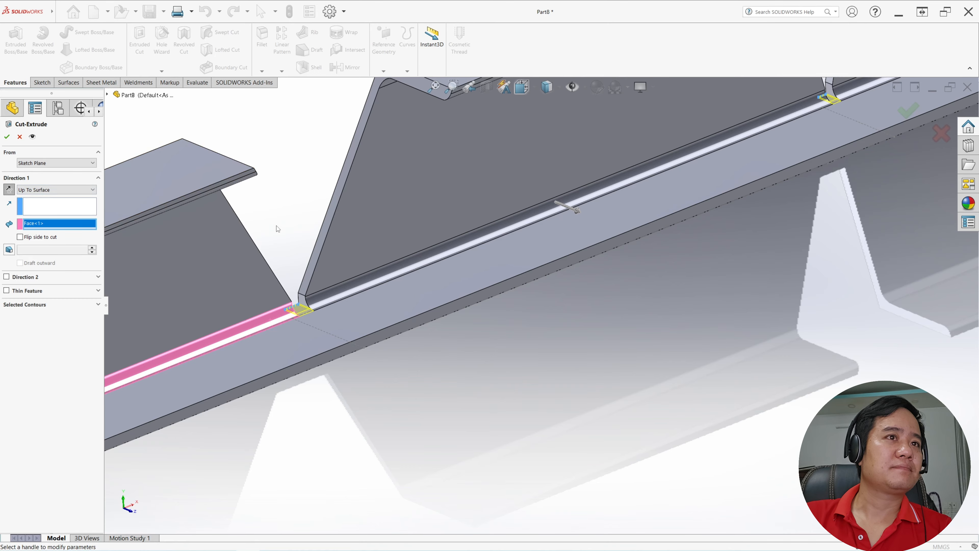
pyautogui.scroll(5, 402, 269)
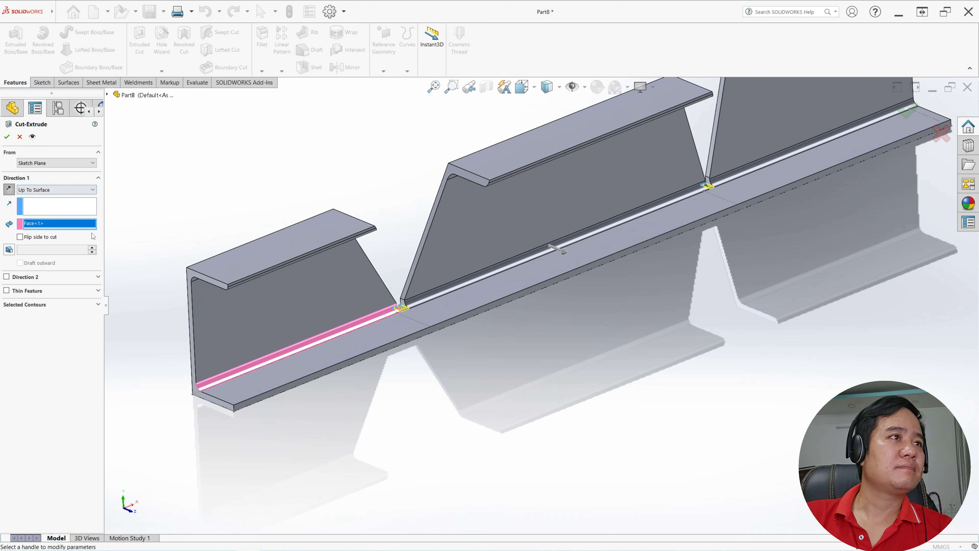
pyautogui.click(99, 291)
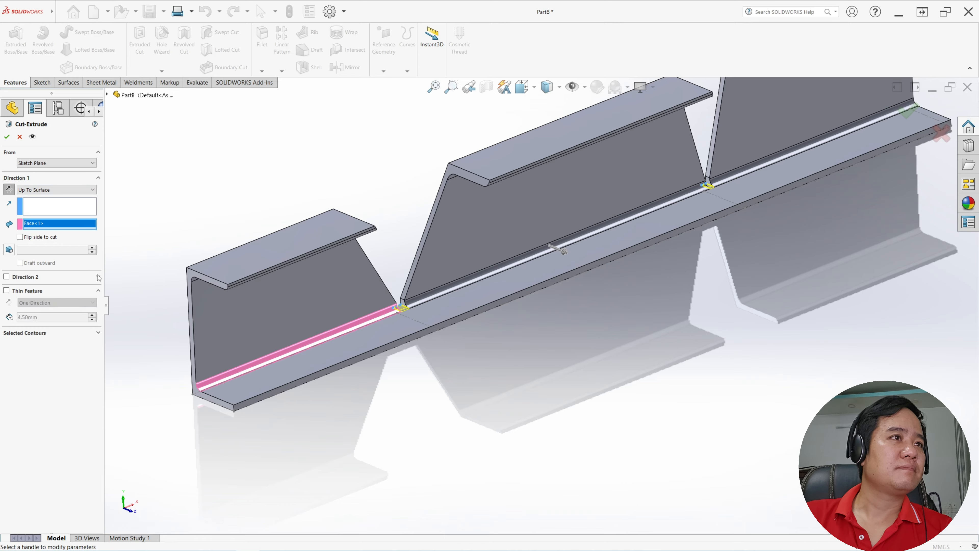
pyautogui.click(98, 277)
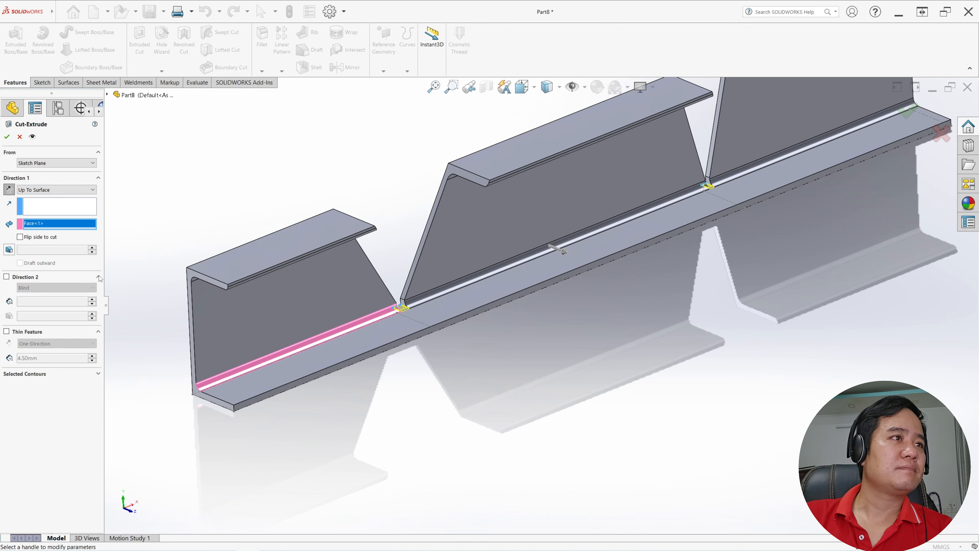
pyautogui.click(99, 374)
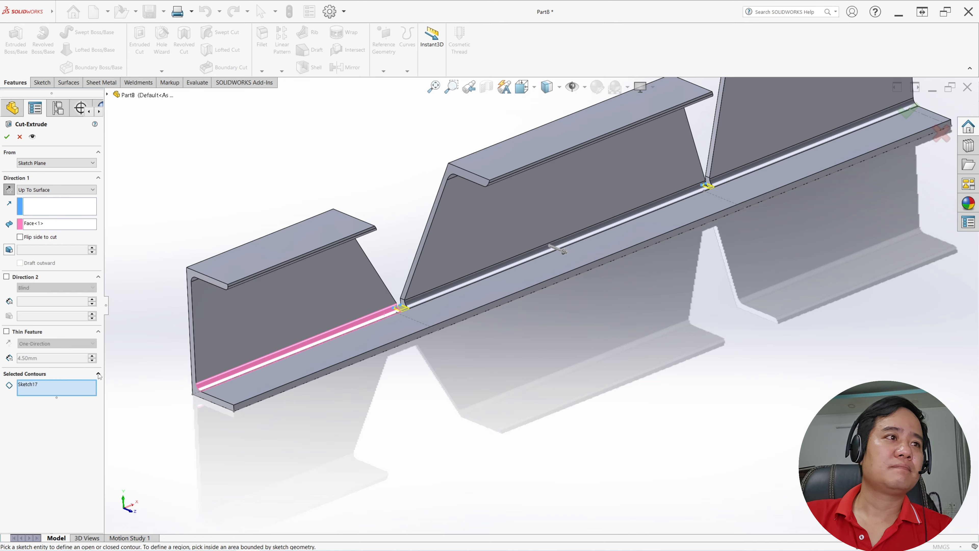
pyautogui.click(7, 137)
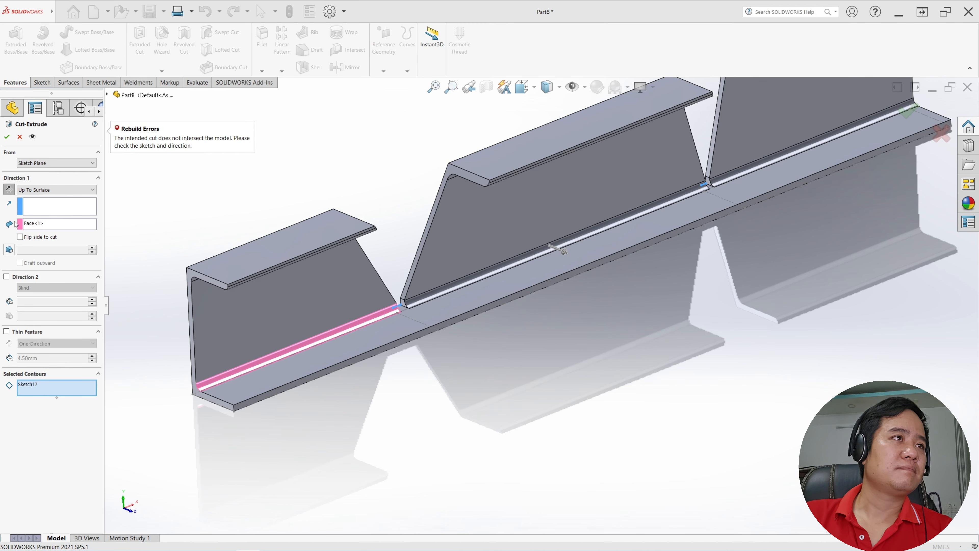
# Retry the cut with its direction reversed, inspect both notch rectangles against the bend face, and cancel the cut.
pyautogui.click(8, 190)
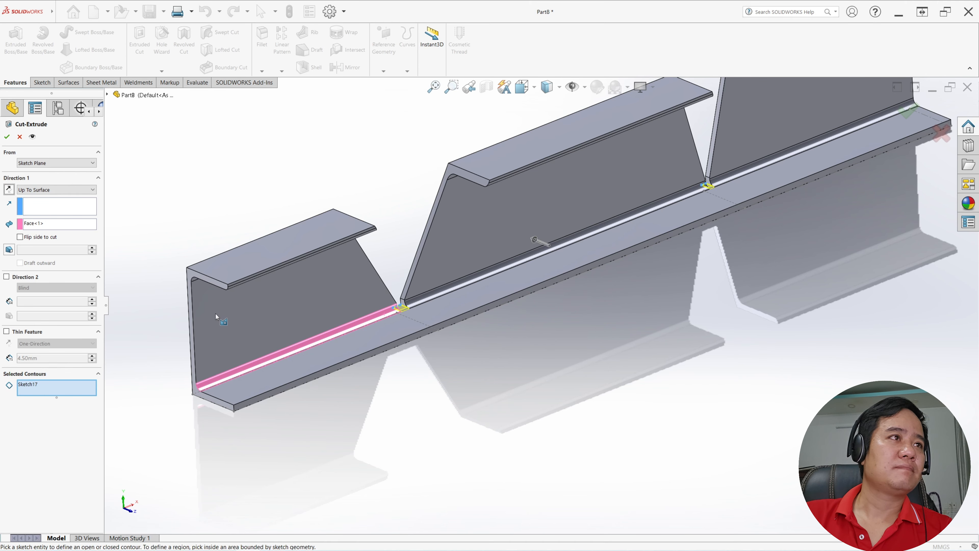
pyautogui.click(8, 137)
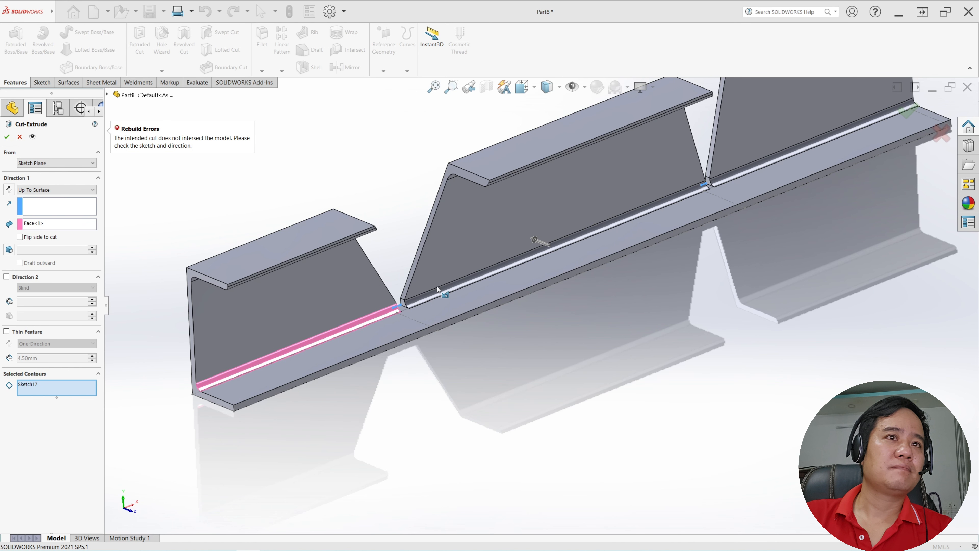
pyautogui.scroll(8, 438, 289)
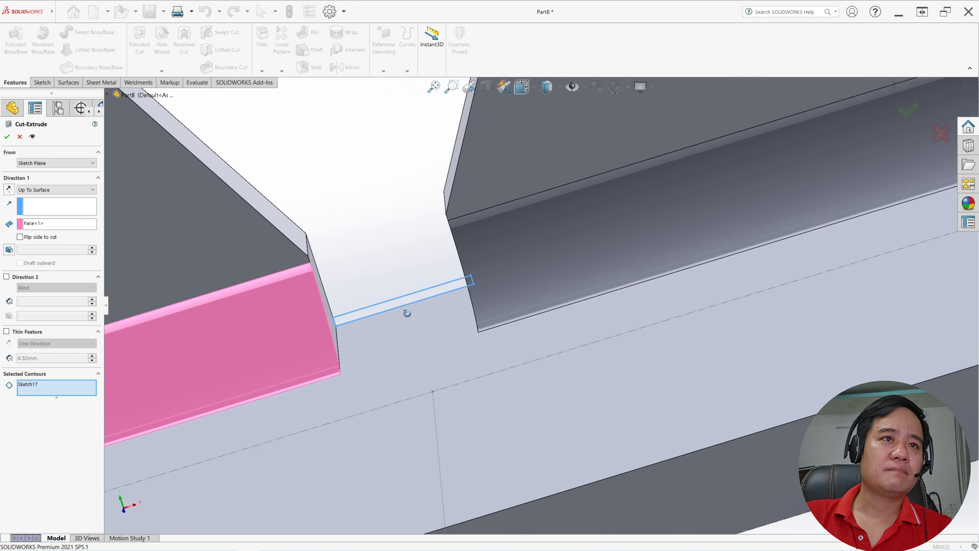
pyautogui.scroll(13, 600, 296)
pyautogui.scroll(-8, 782, 236)
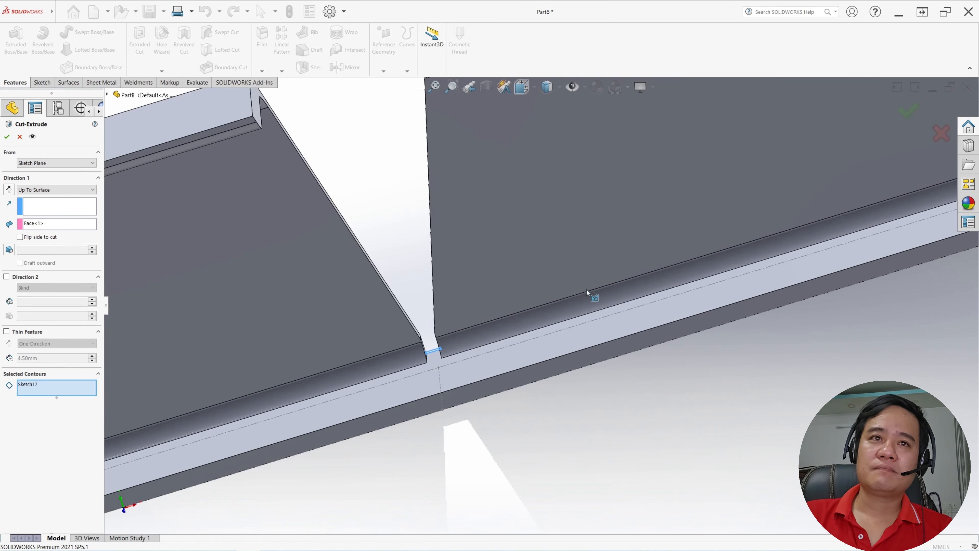
pyautogui.moveTo(586, 292)
pyautogui.mouseDown(button='middle')
pyautogui.moveTo(466, 373)
pyautogui.moveTo(505, 301)
pyautogui.moveTo(494, 325)
pyautogui.moveTo(498, 341)
pyautogui.moveTo(502, 334)
pyautogui.mouseUp(button='middle')
pyautogui.scroll(10, 512, 324)
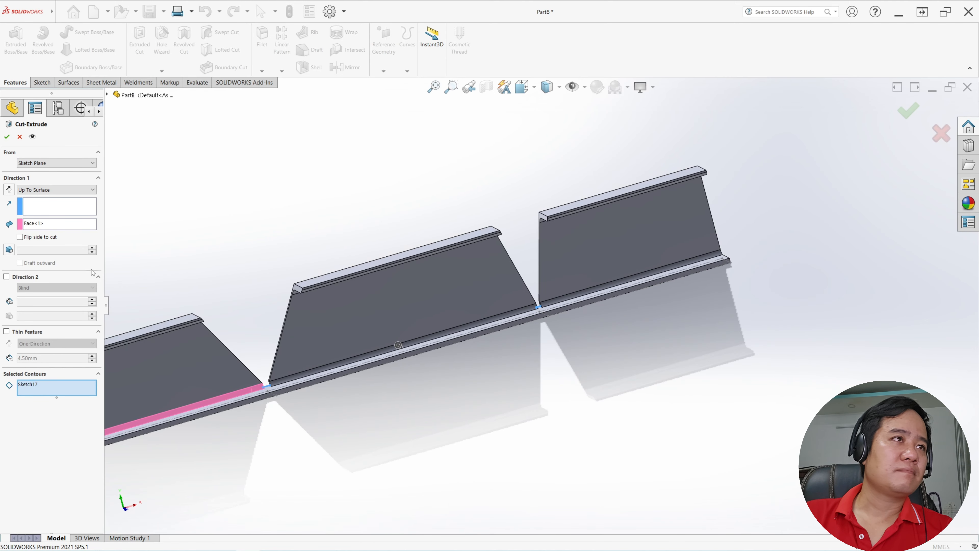
pyautogui.click(19, 137)
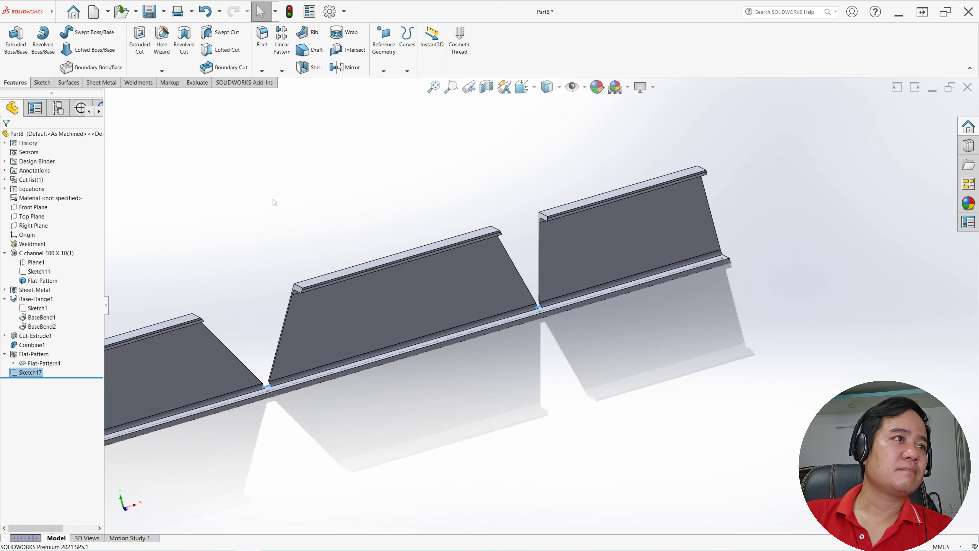
# Extrude both notch rectangles as a merged boss, Up To Surface, ending at the curved inner bend face of the first channel segment.
pyautogui.click(31, 372)
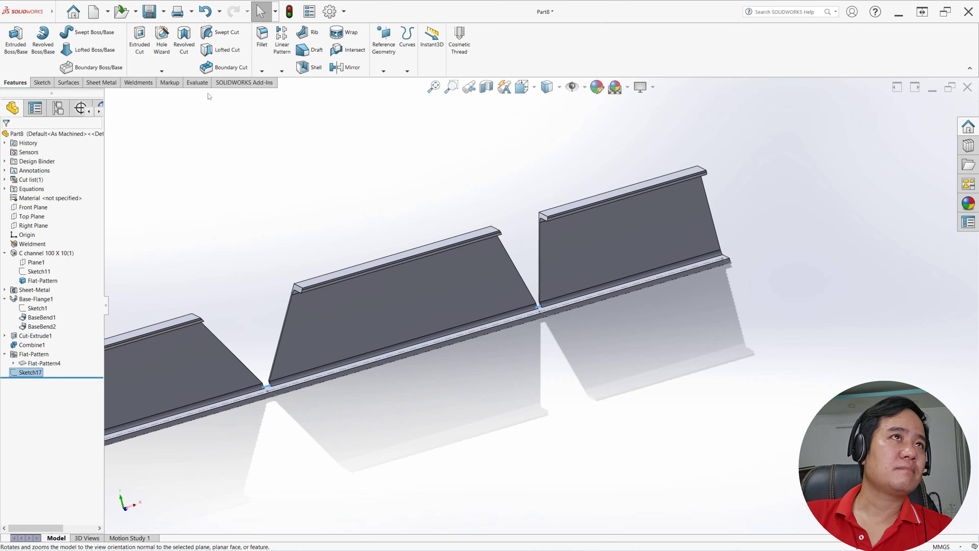
pyautogui.click(16, 42)
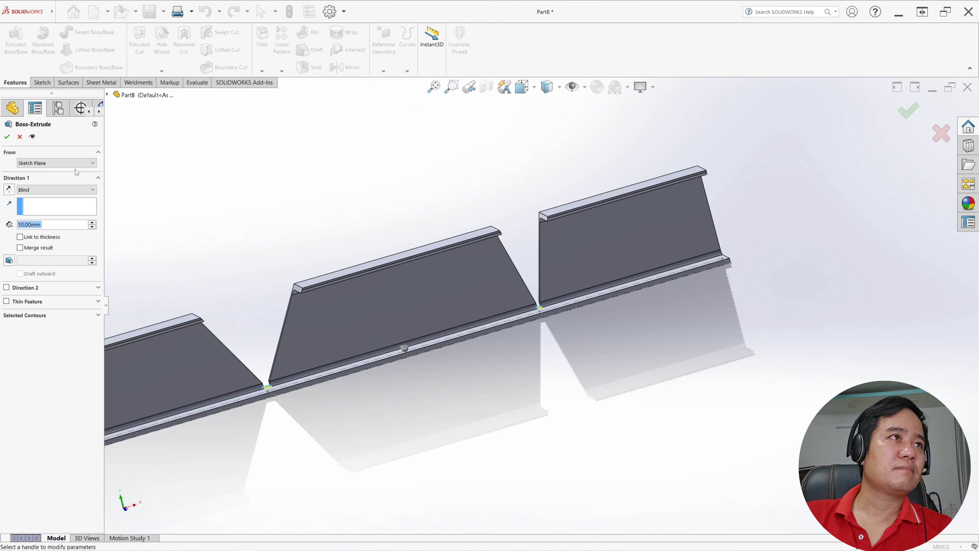
pyautogui.click(51, 190)
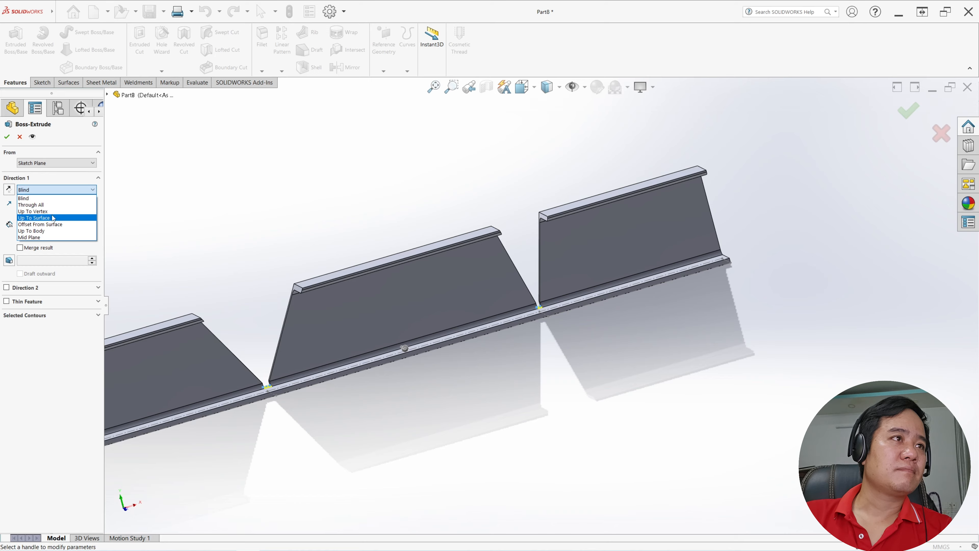
pyautogui.click(53, 217)
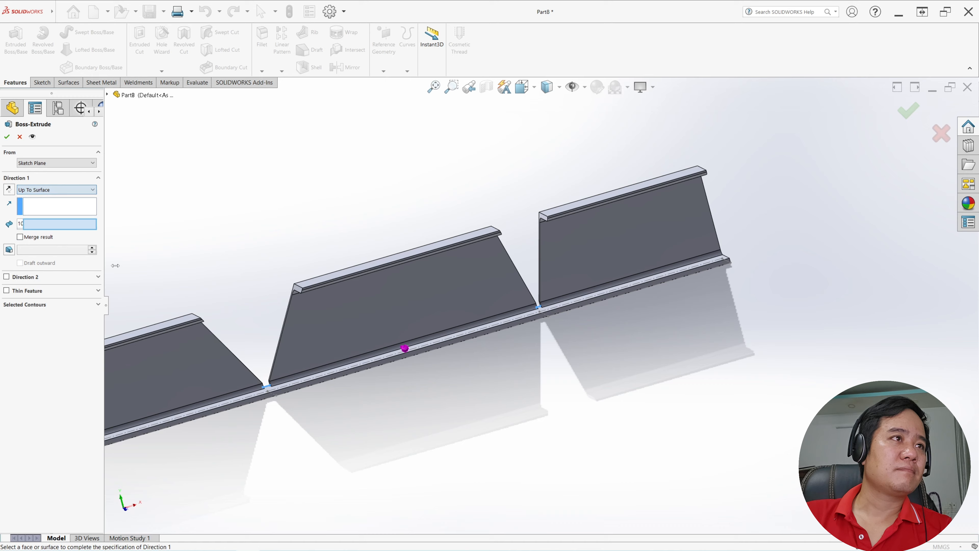
pyautogui.click(250, 391)
pyautogui.moveTo(259, 258); pyautogui.dragTo(265, 278, button='middle')
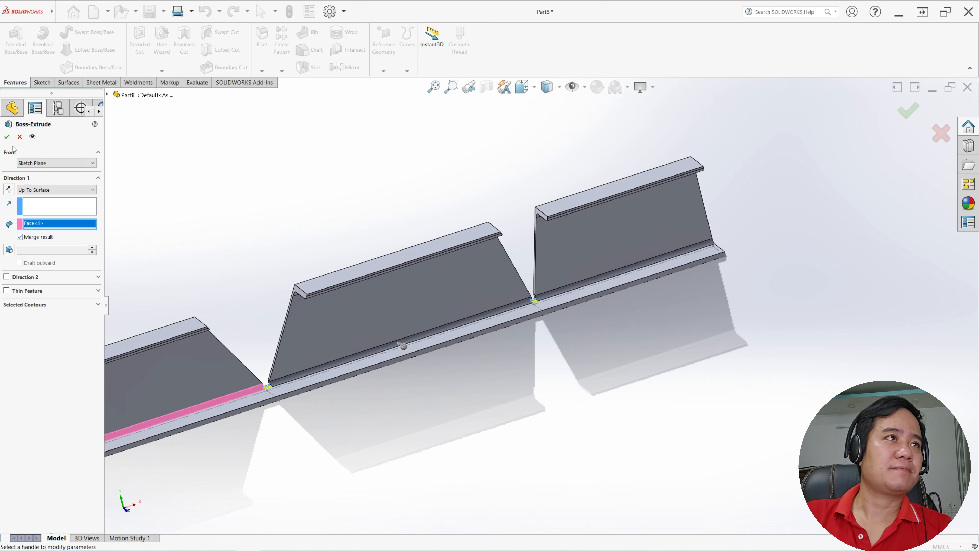
pyautogui.click(7, 137)
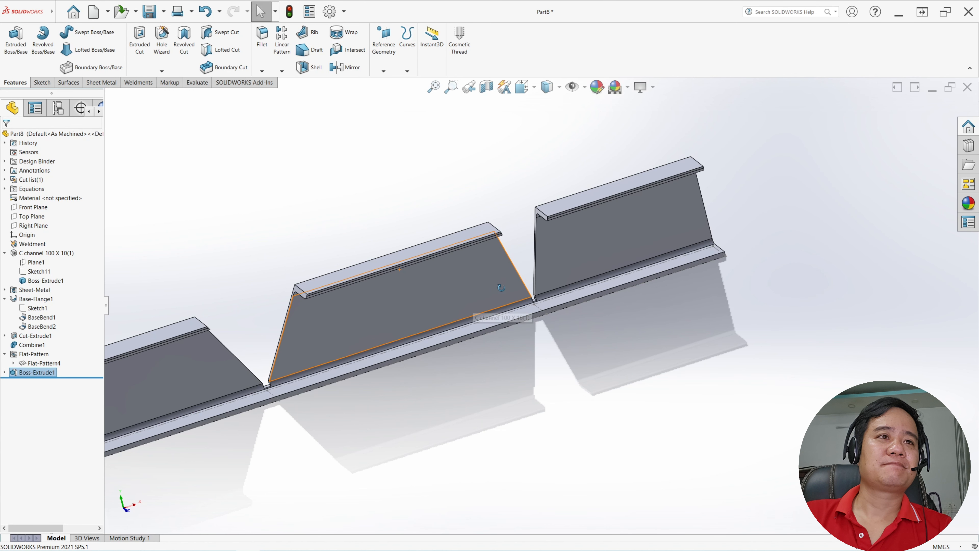
# Inspect the filled notch corners and toggle the channel between its folded and flattened states, leaving it flattened.
pyautogui.moveTo(478, 311); pyautogui.dragTo(504, 323, button='middle')
pyautogui.scroll(3, 518, 306)
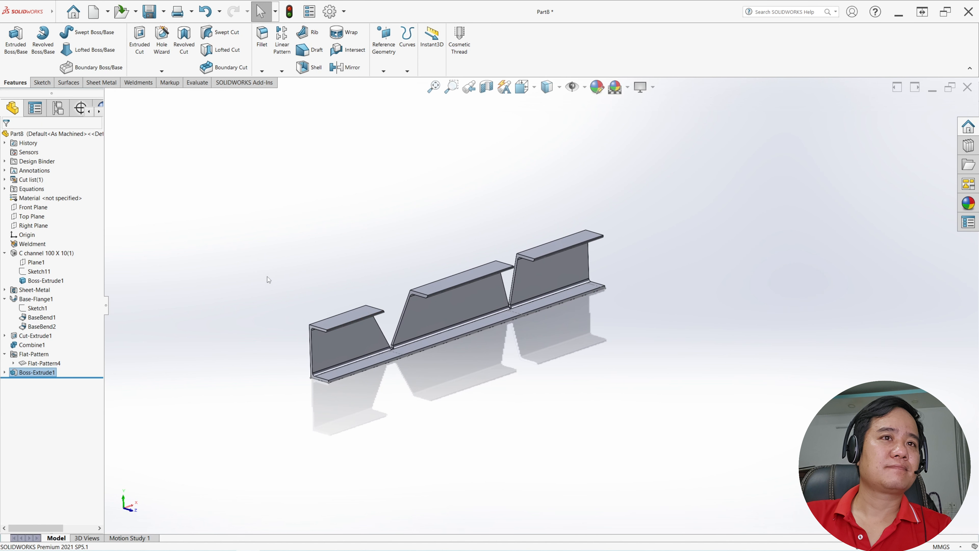
pyautogui.click(268, 279)
pyautogui.scroll(-4, 493, 381)
pyautogui.scroll(4, 393, 270)
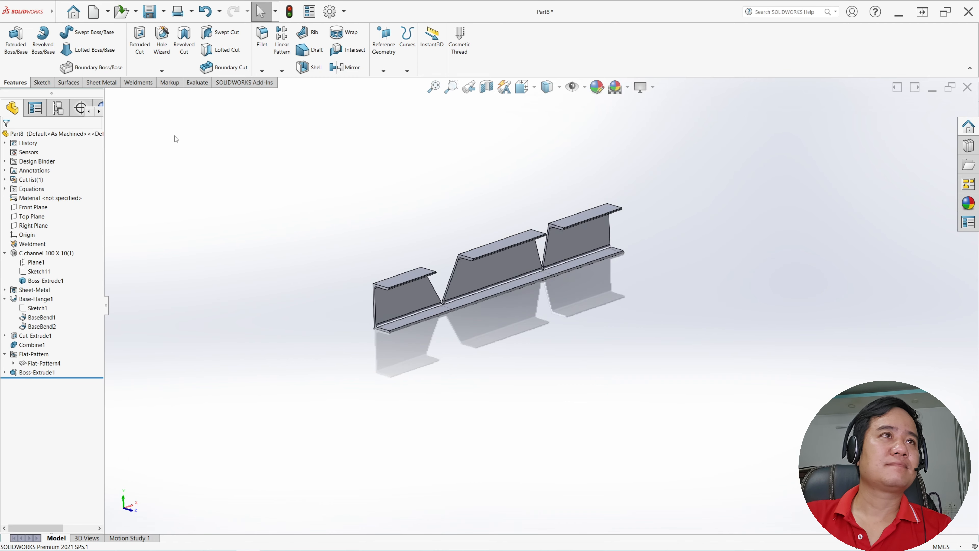
pyautogui.click(101, 82)
pyautogui.click(430, 67)
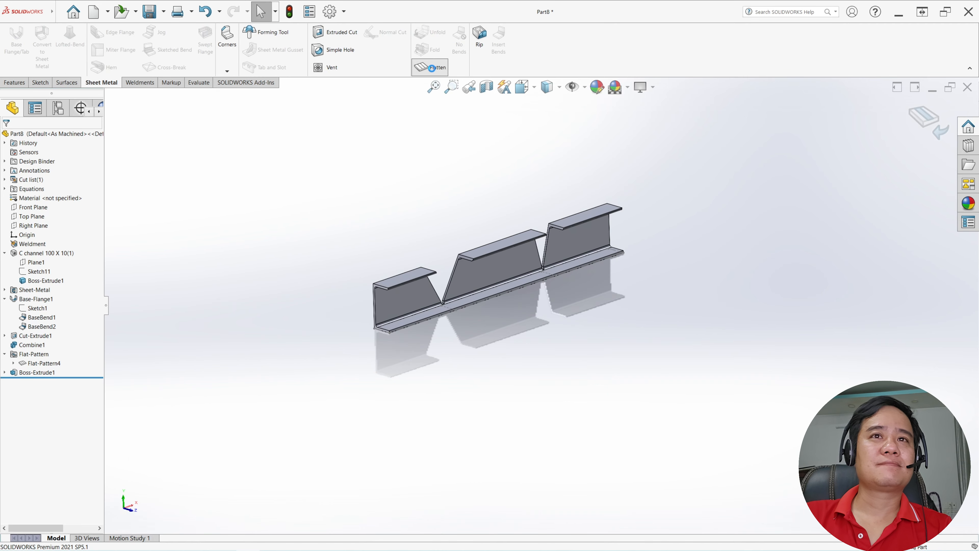
pyautogui.click(432, 69)
pyautogui.click(432, 68)
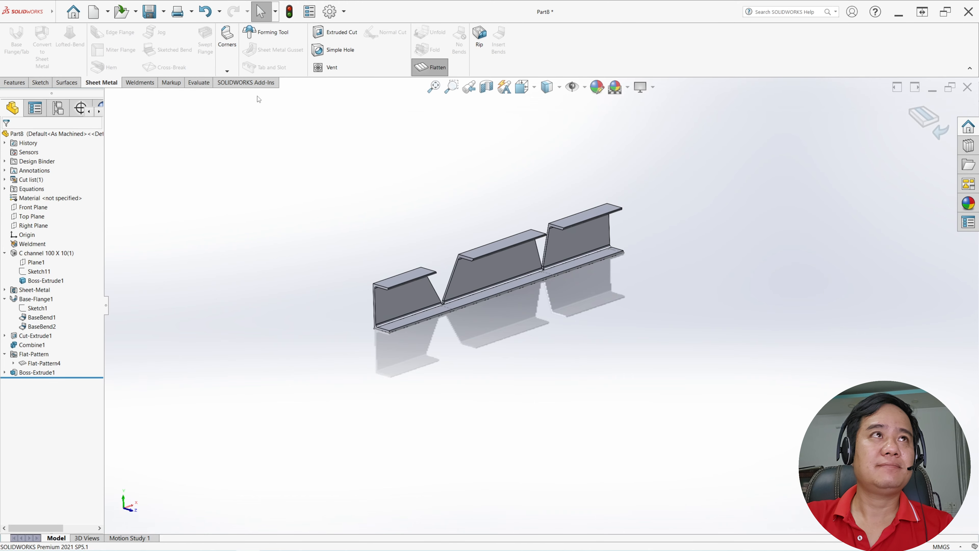
# Save the flattened part as Part1 on the Desktop and save a STEP AP203 version alongside it.
pyautogui.click(150, 12)
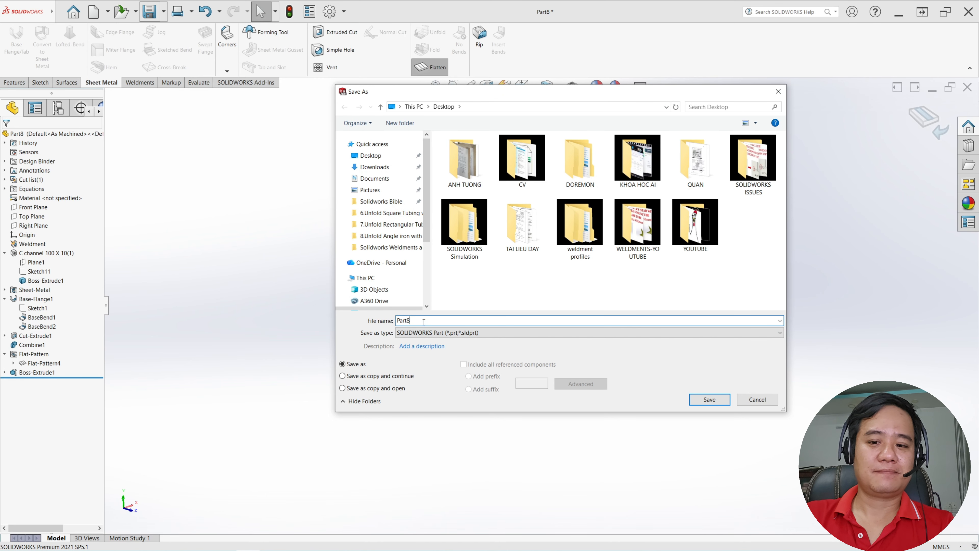
pyautogui.click(709, 399)
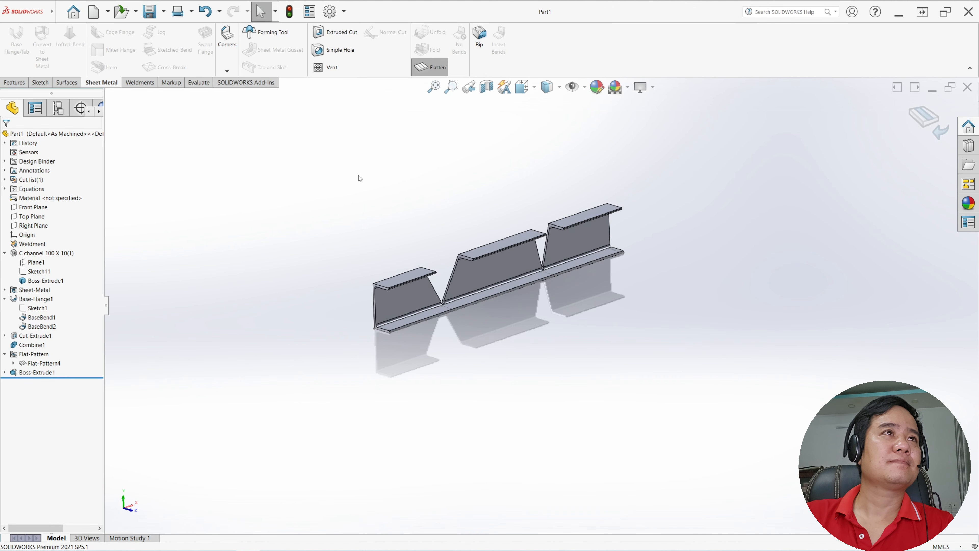
pyautogui.click(164, 11)
pyautogui.click(158, 36)
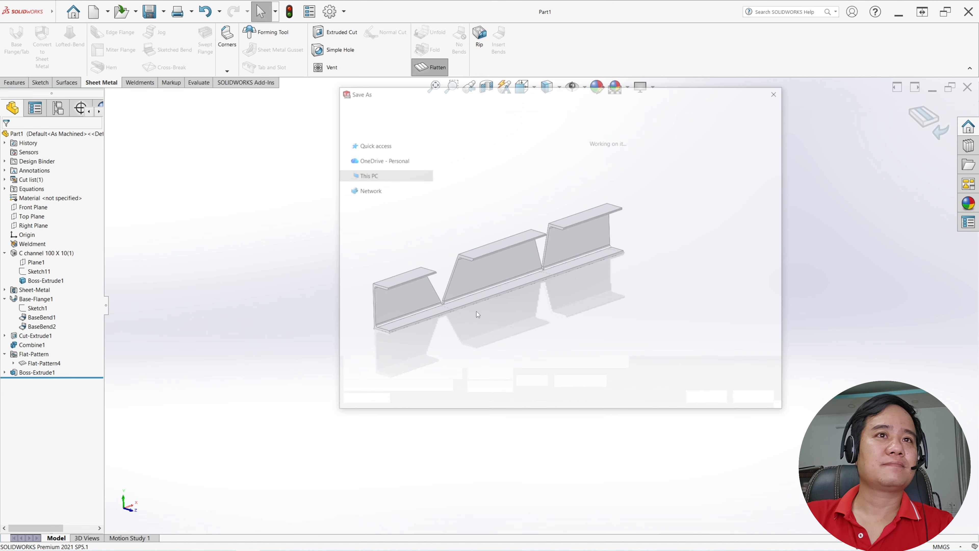
pyautogui.click(489, 332)
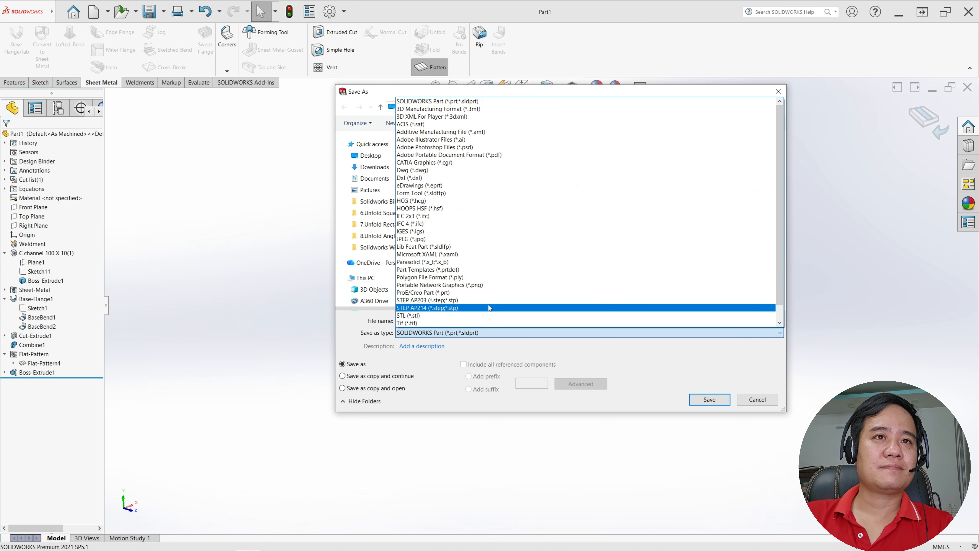
pyautogui.click(482, 300)
pyautogui.click(703, 411)
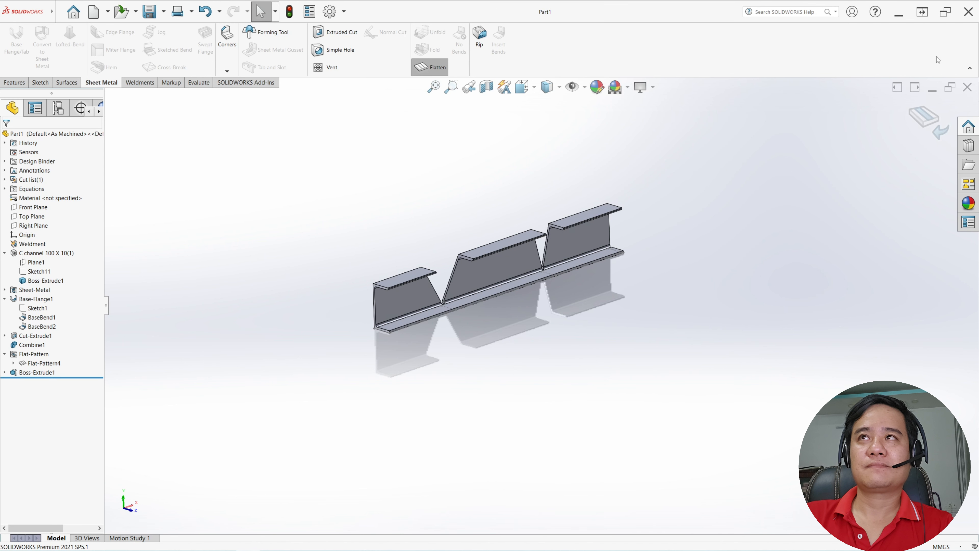
# Switch to EmpowerTubekit and maximize its window.
pyautogui.click(898, 12)
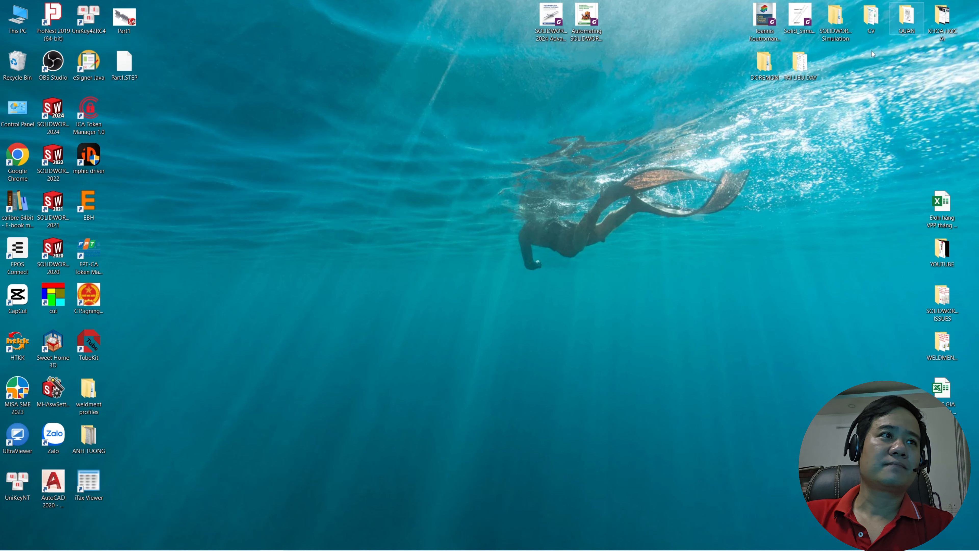
pyautogui.doubleClick(91, 340)
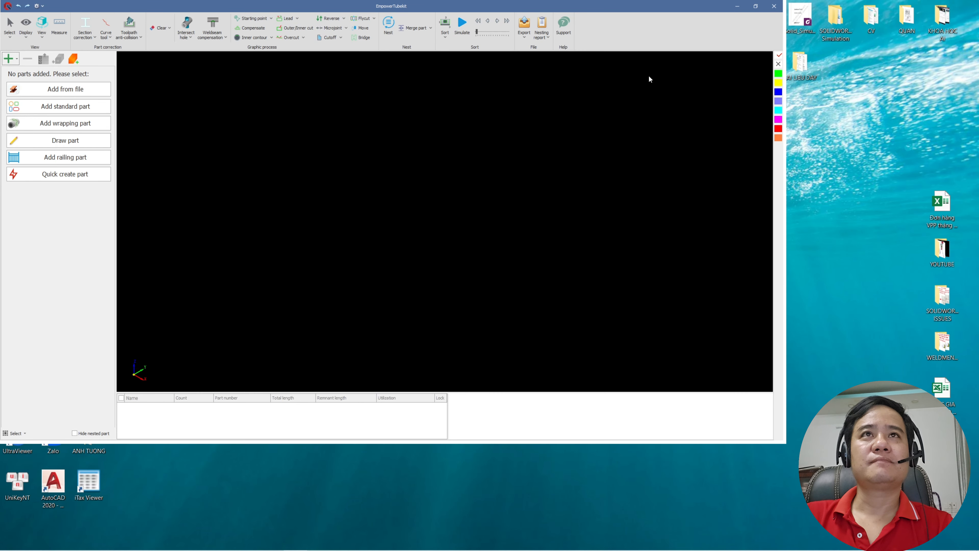
pyautogui.click(755, 6)
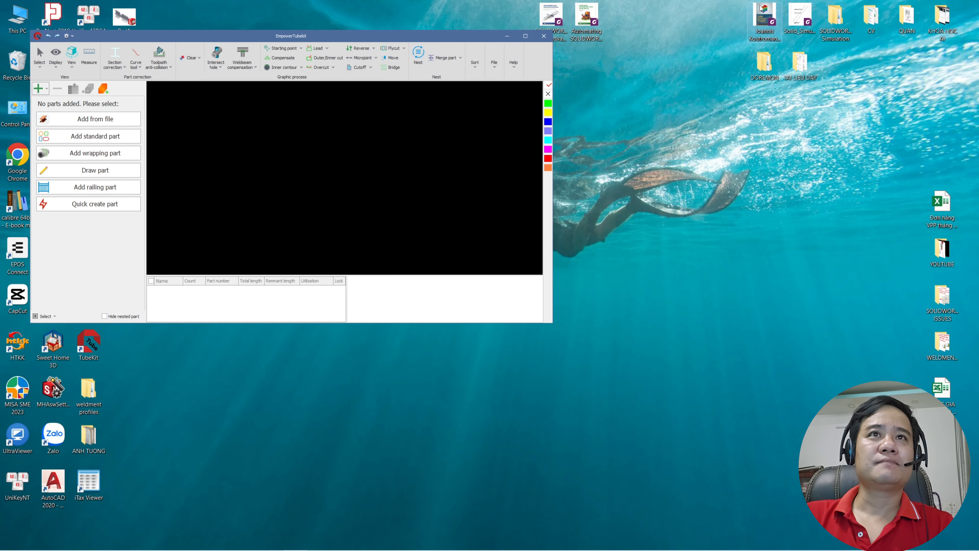
pyautogui.click(531, 36)
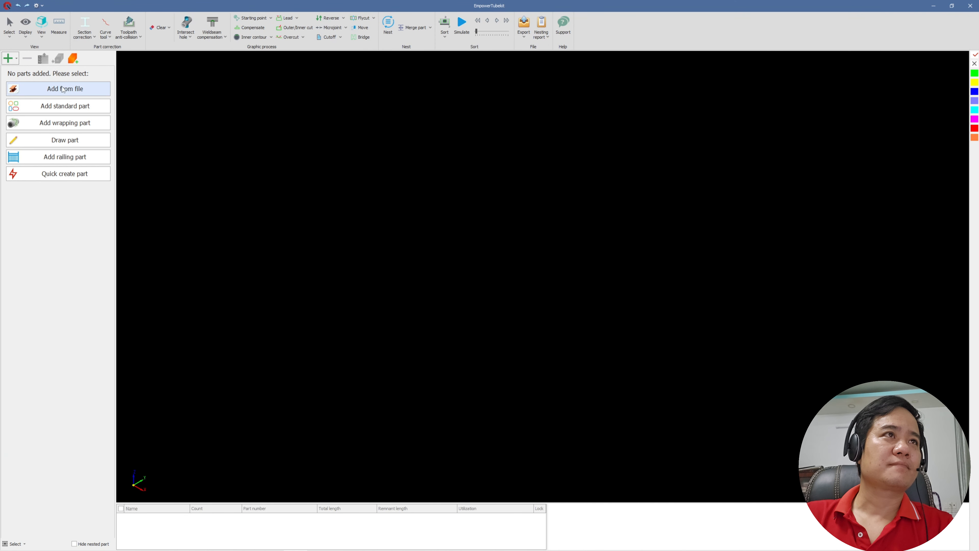
# Import Part1.STEP from the Desktop as a new tube part.
pyautogui.click(61, 89)
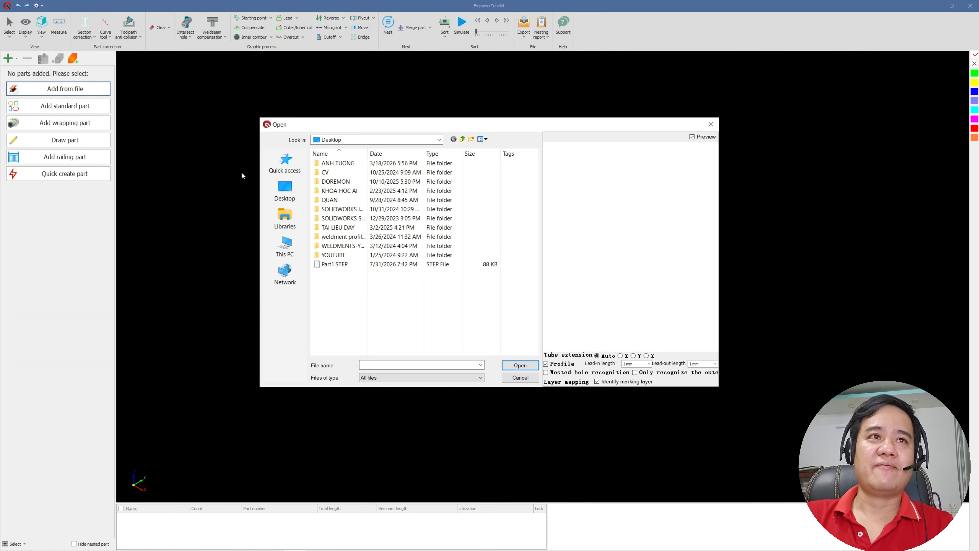
pyautogui.click(347, 265)
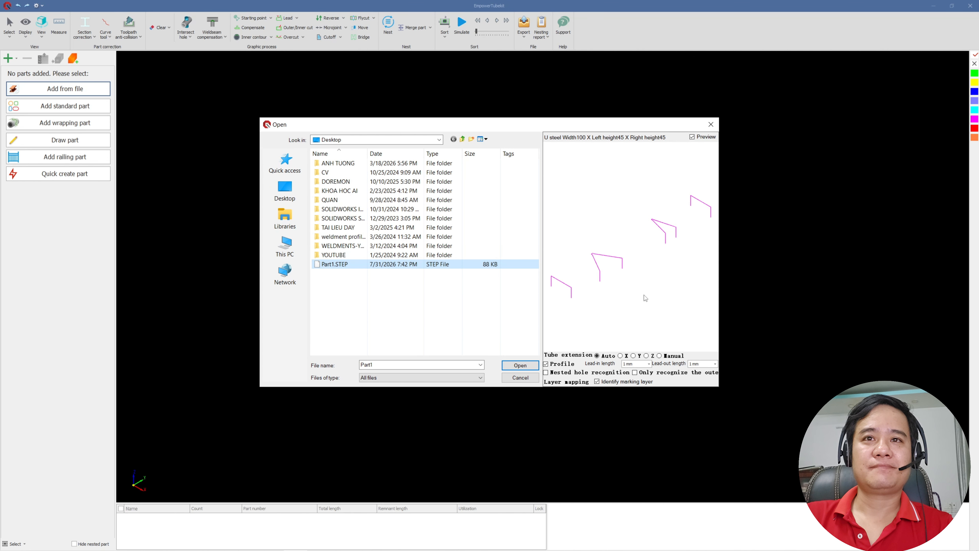
pyautogui.click(520, 365)
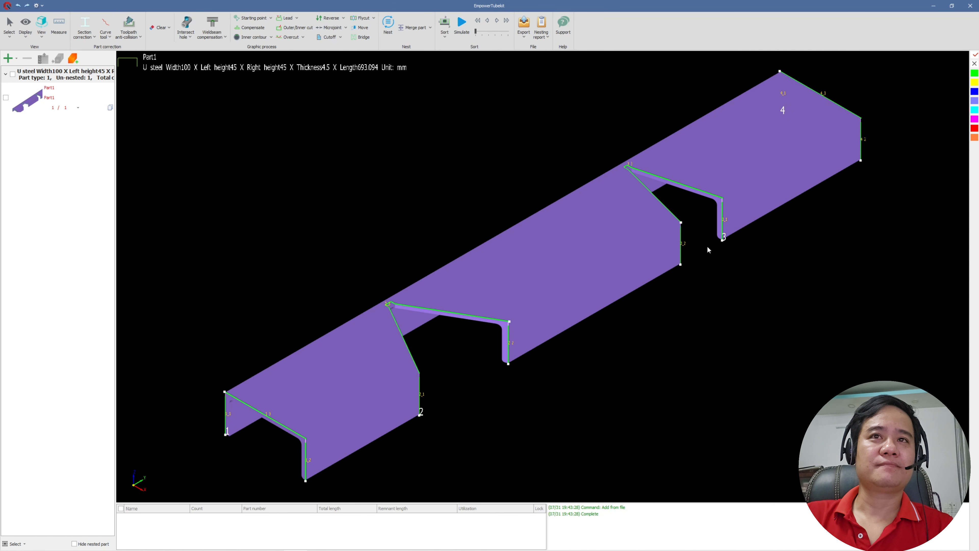
# Examine the imported U steel channel's cut contours from other angles and simulate the cutting sequence.
pyautogui.scroll(-3, 707, 246)
pyautogui.moveTo(709, 246); pyautogui.dragTo(658, 310, button='middle')
pyautogui.moveTo(778, 252); pyautogui.dragTo(641, 249, button='middle')
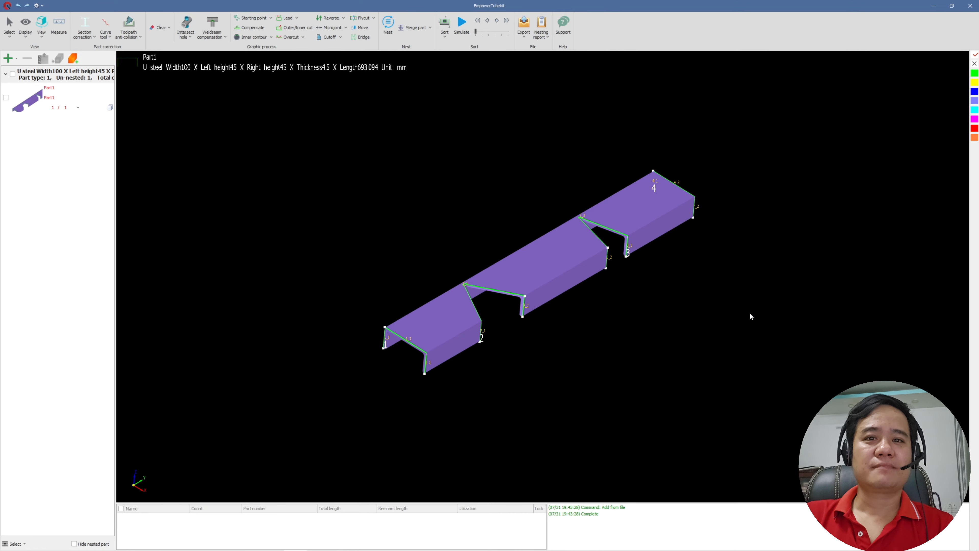
pyautogui.click(462, 23)
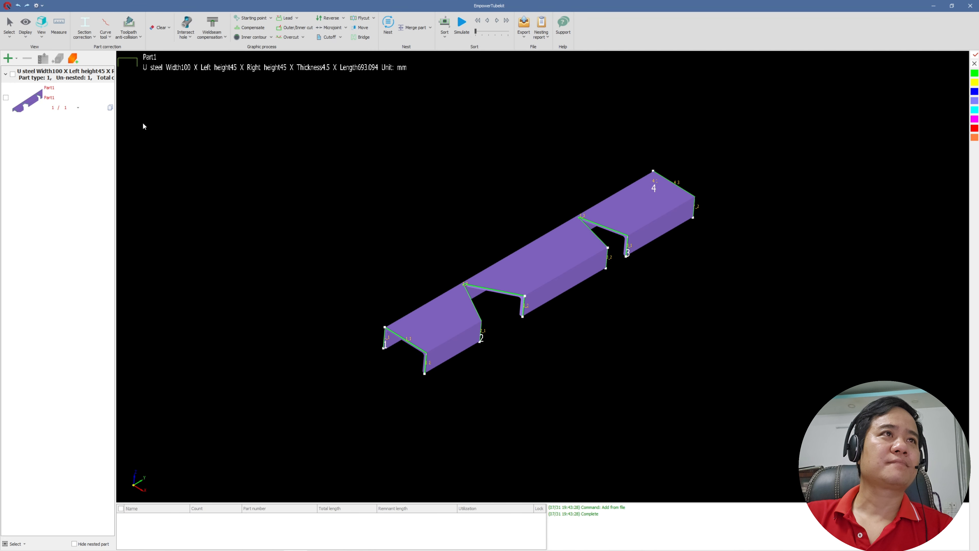
# Duplicate the imported part and set the copy's quantity to 2.
pyautogui.click(111, 107)
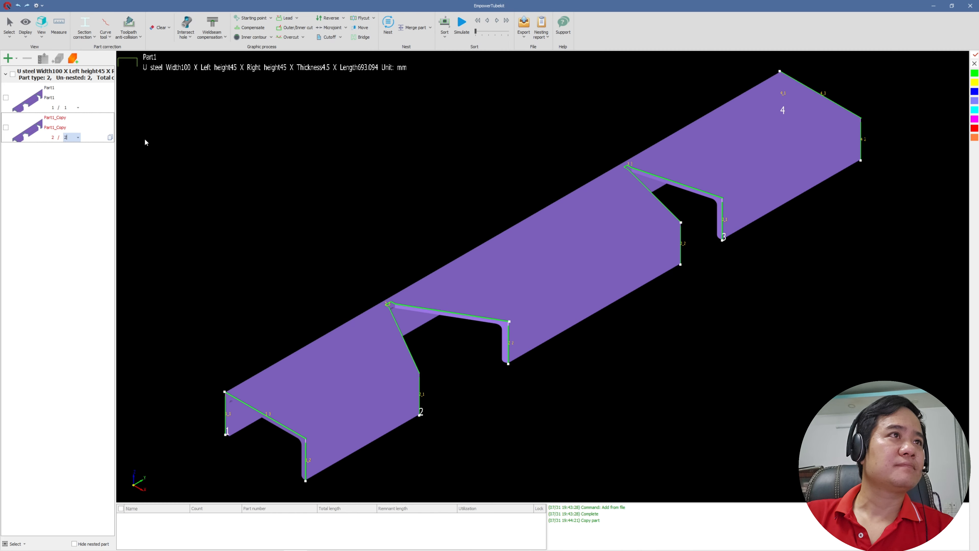
pyautogui.press('Return')
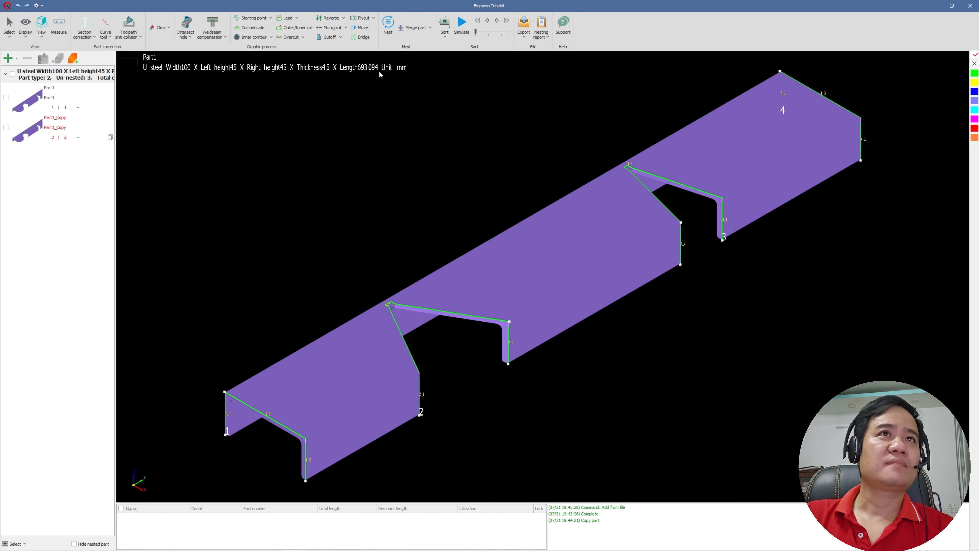
# Auto nest all parts using a tube length of 1500 mm.
pyautogui.click(388, 28)
pyautogui.doubleClick(411, 249)
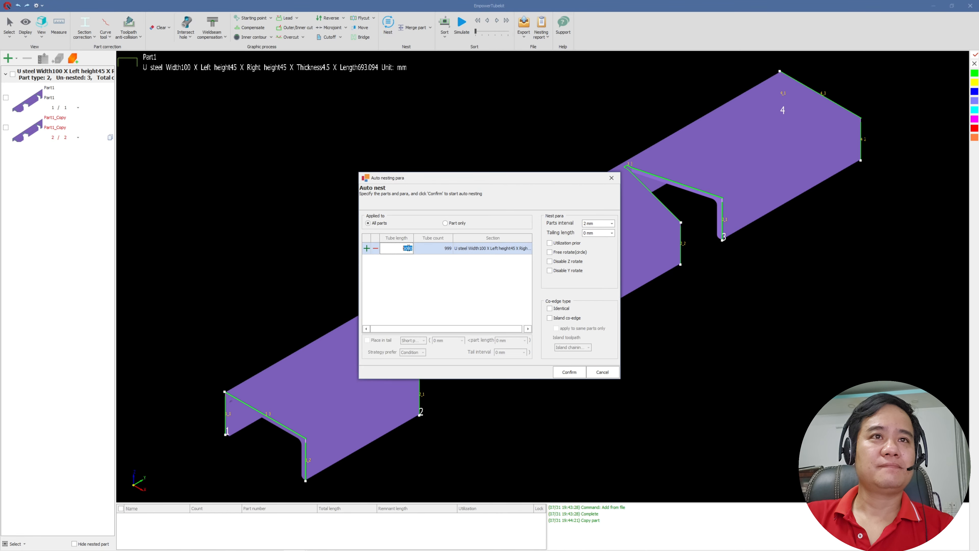
pyautogui.click(570, 373)
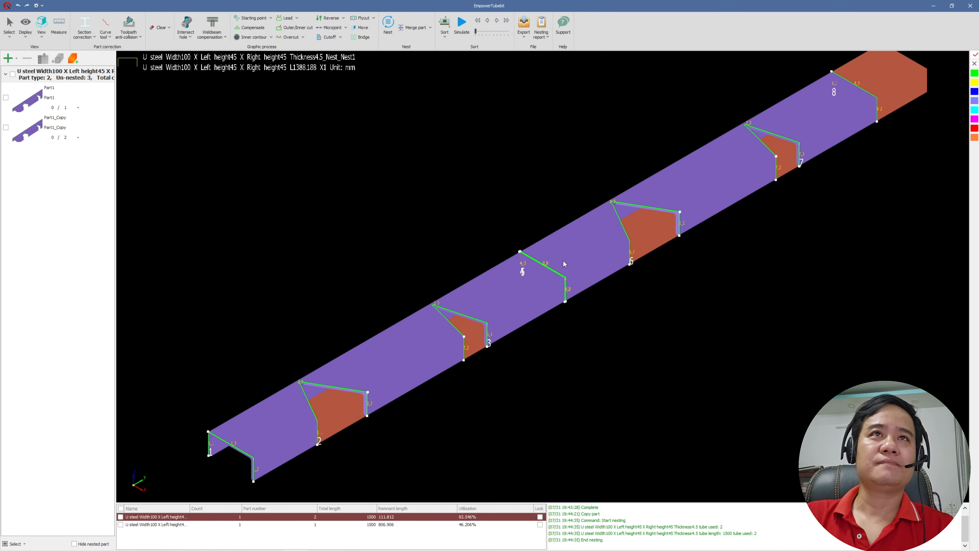
# Export all nesting results to the Desktop and minimize the nesting program to check the exported files.
pyautogui.scroll(-3, 563, 261)
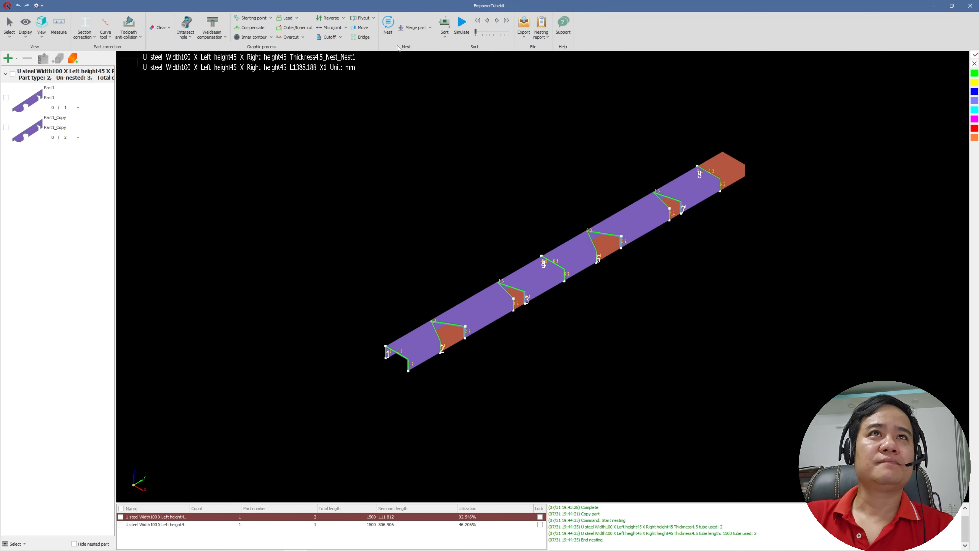
pyautogui.click(524, 27)
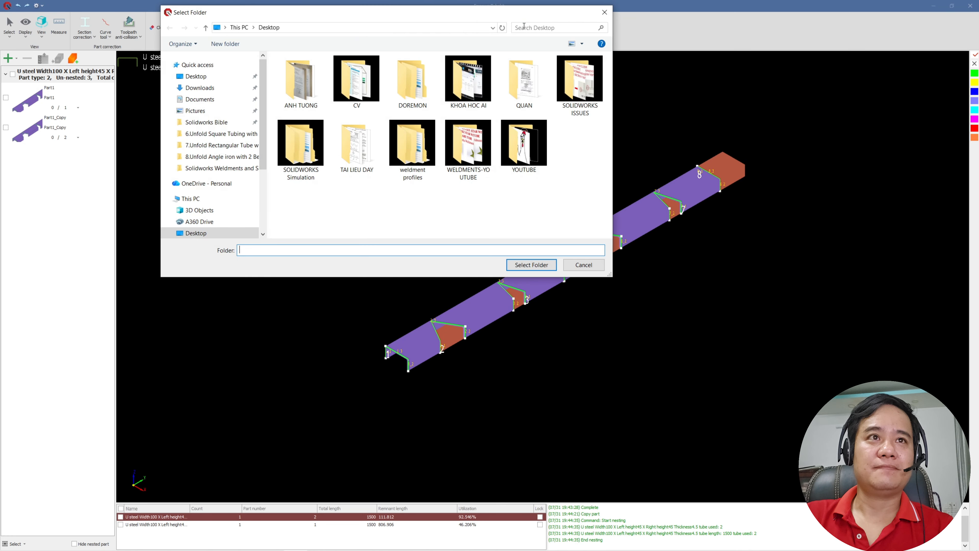
pyautogui.click(538, 265)
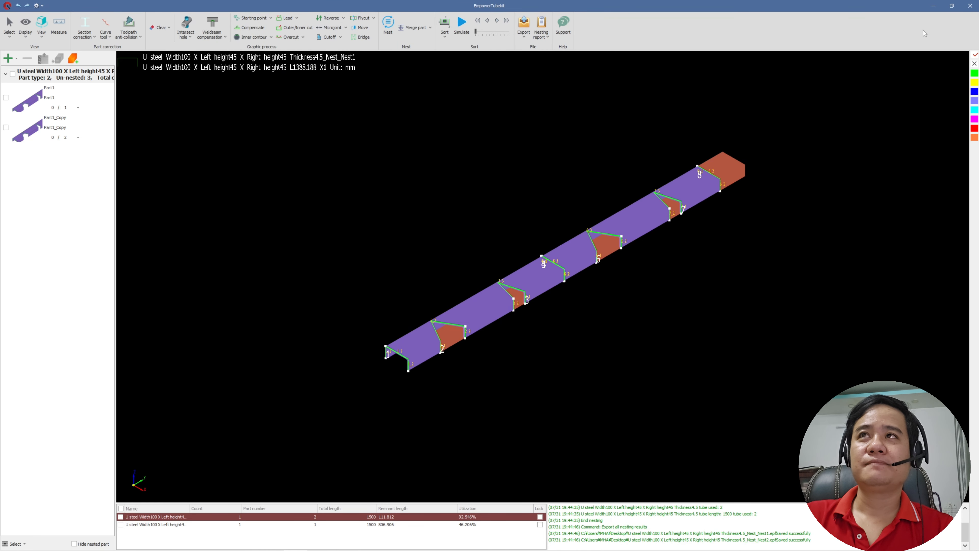
pyautogui.click(933, 9)
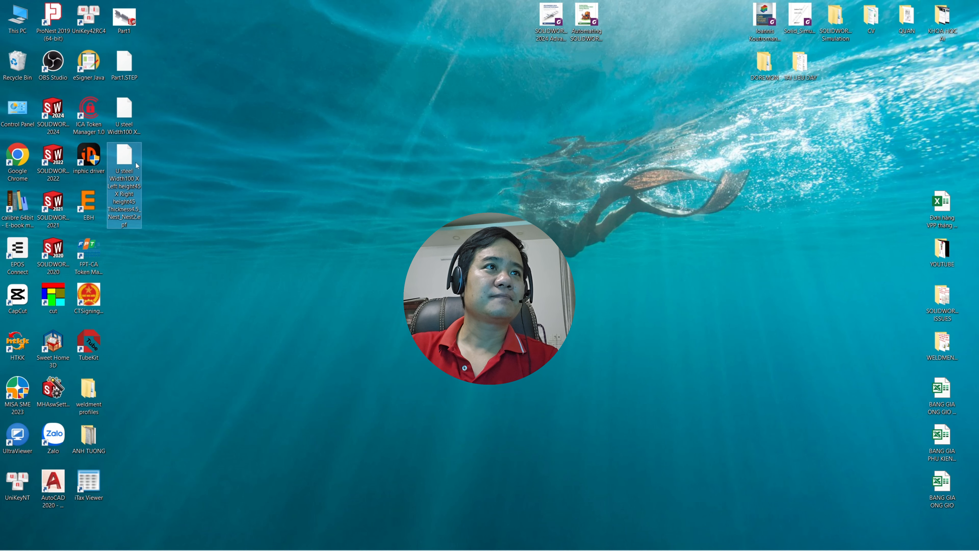